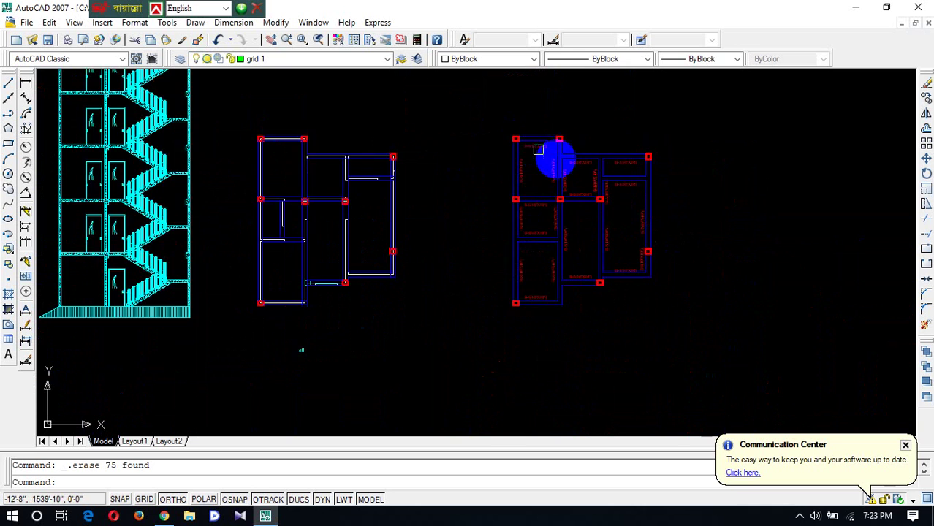
Select the three columns along the upper edge of the beam layout plan.
scroll(292, 162, "up", 5)
scroll(219, 191, "up", 2)
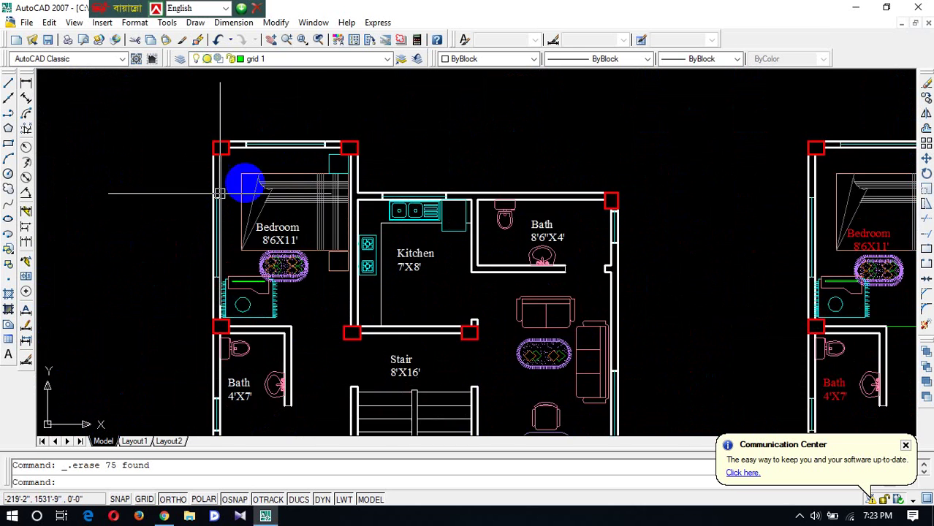
scroll(307, 187, "down", 6)
scroll(585, 183, "up", 6)
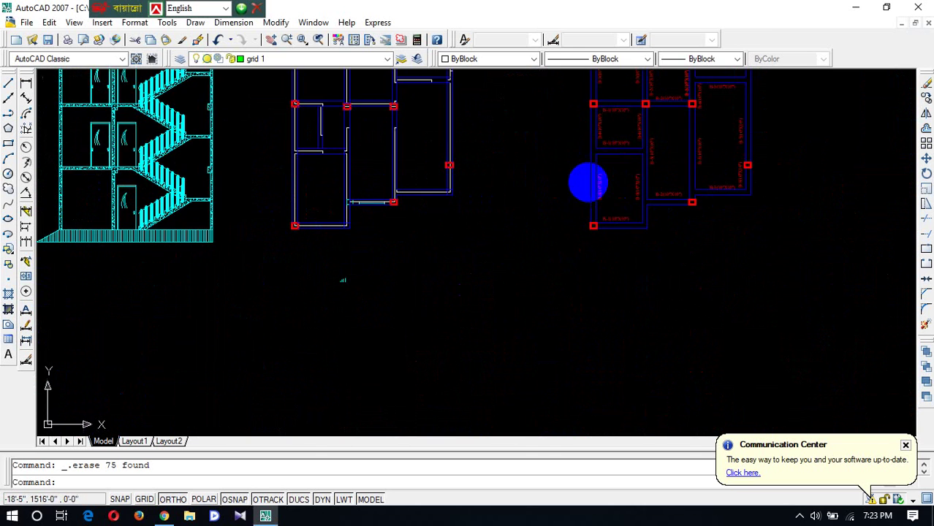
scroll(623, 159, "down", 6)
scroll(663, 150, "up", 4)
scroll(663, 146, "up", 6)
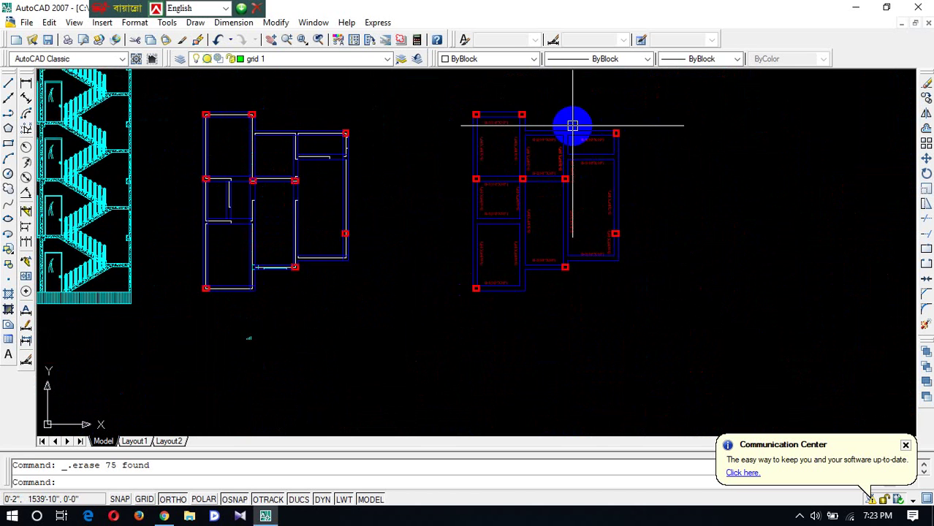
left_click(698, 147)
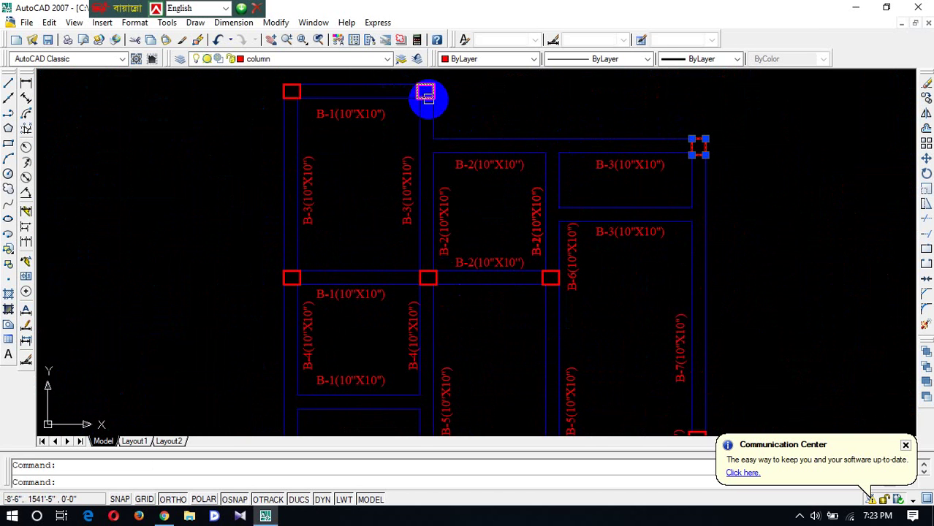
left_click(427, 94)
left_click(290, 94)
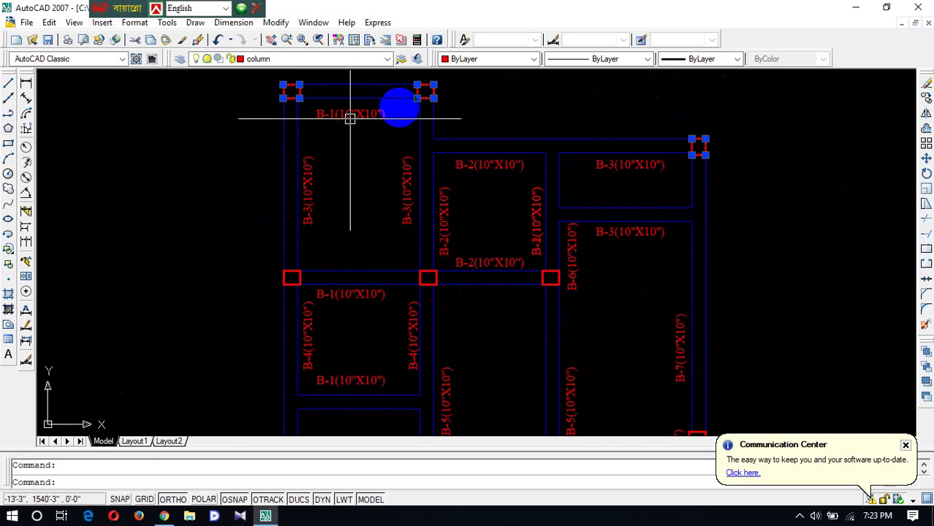
Add the three columns of the beam plan's middle row to the selection.
scroll(369, 176, "down", 4)
scroll(330, 171, "up", 6)
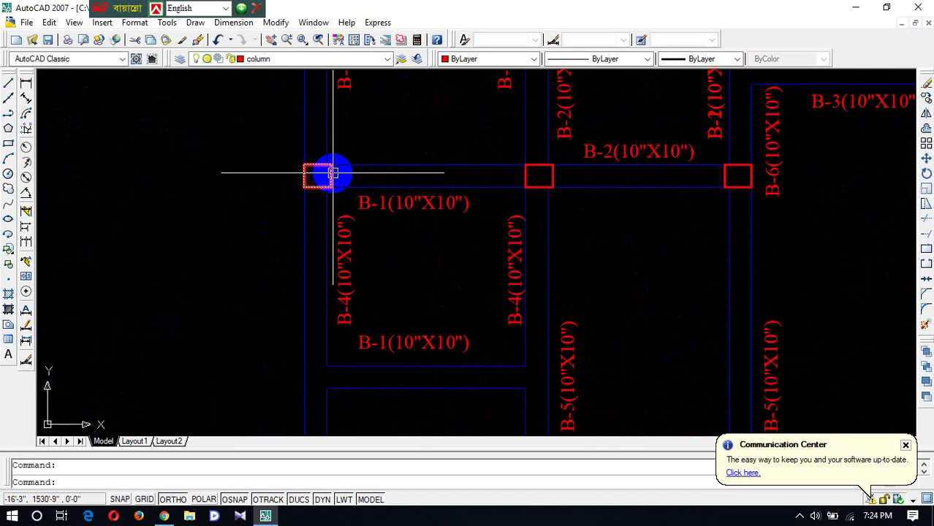
left_click(332, 173)
left_click(531, 175)
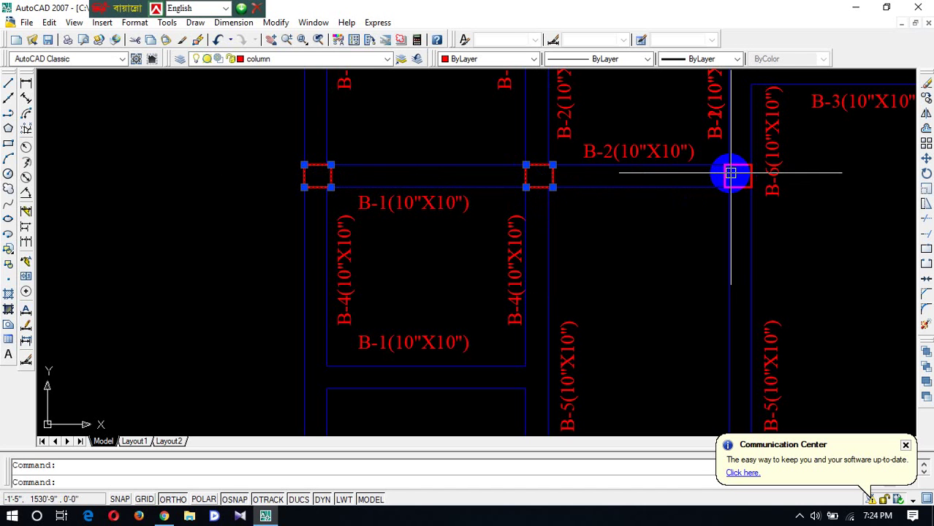
left_click(731, 173)
Add the column on the beam plan's right edge and the two lower columns to the selection.
scroll(632, 178, "down", 4)
scroll(646, 247, "up", 5)
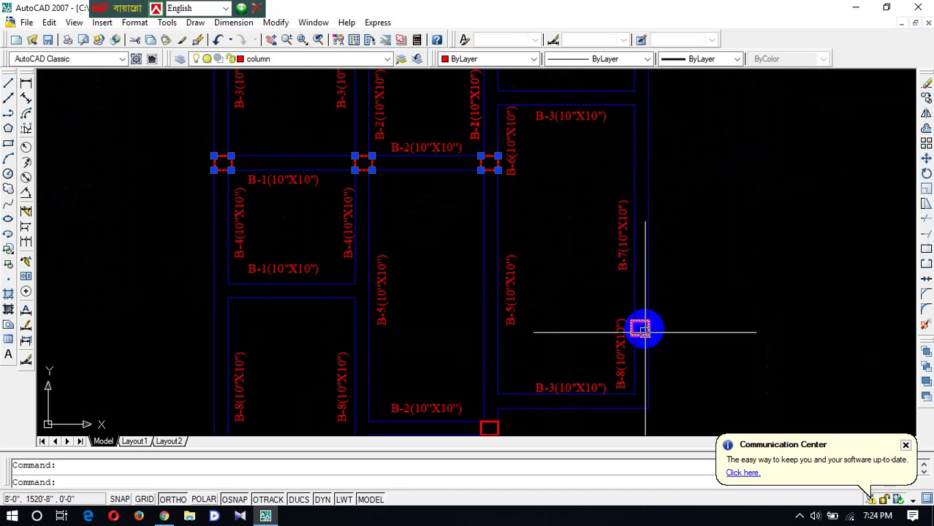
scroll(690, 250, "down", 5)
scroll(641, 296, "up", 4)
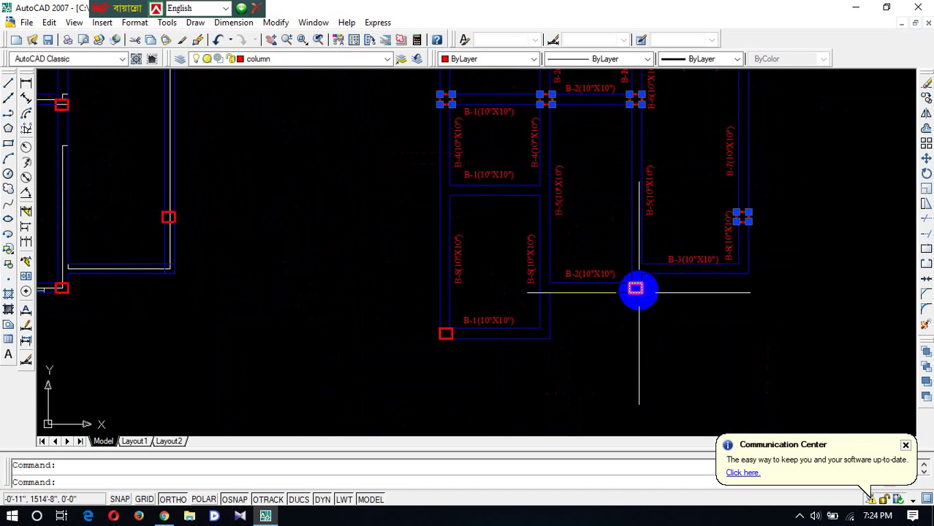
left_click(635, 286)
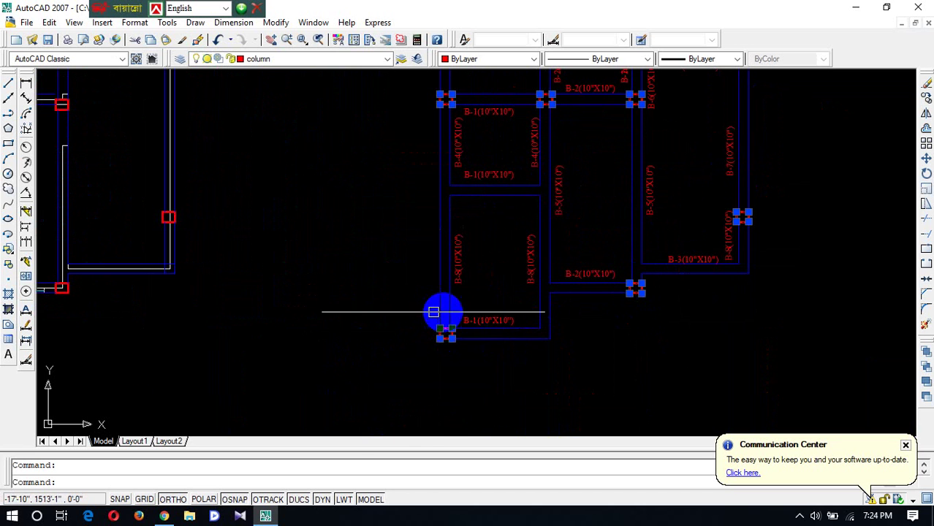
Add the outermost left beam lines and the bottom outer line below the lowest B-1 beam label to the selection.
scroll(435, 313, "down", 2)
scroll(294, 219, "up", 8)
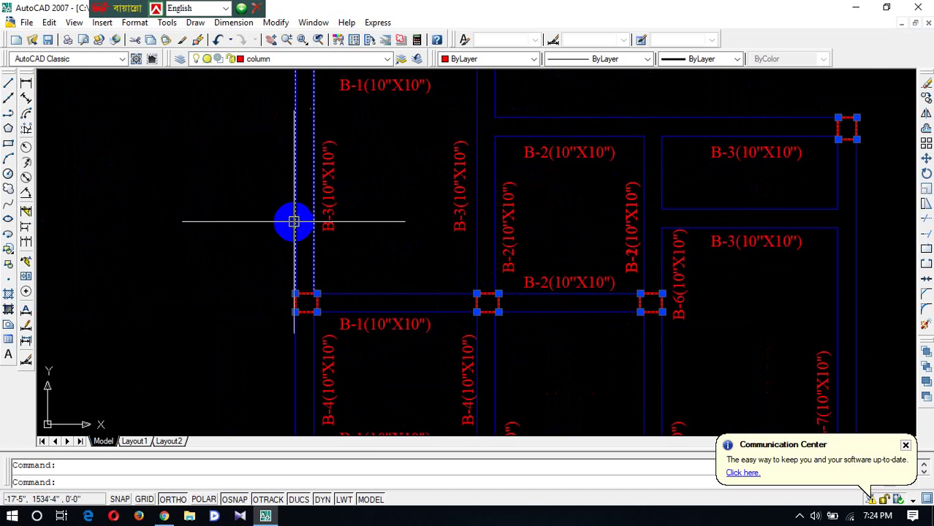
left_click(271, 258)
left_click(550, 148)
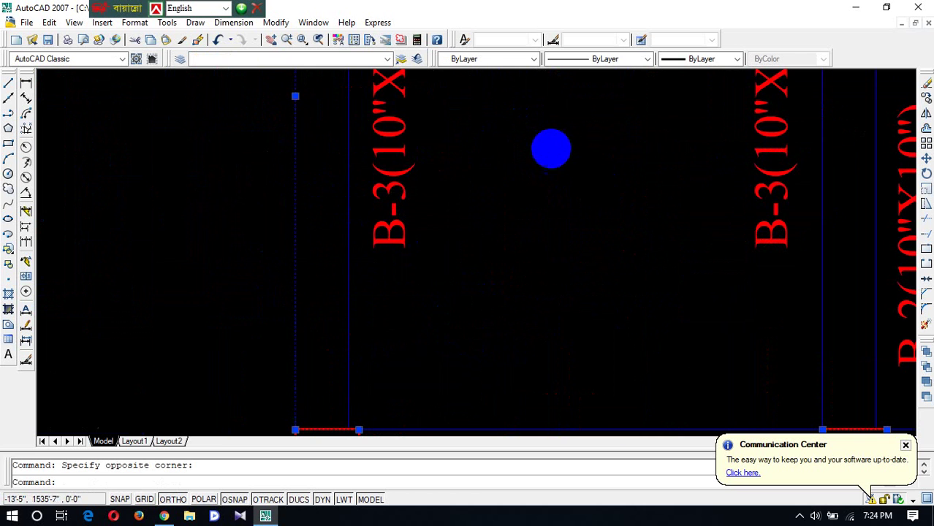
scroll(496, 323, "down", 3)
scroll(483, 287, "up", 4)
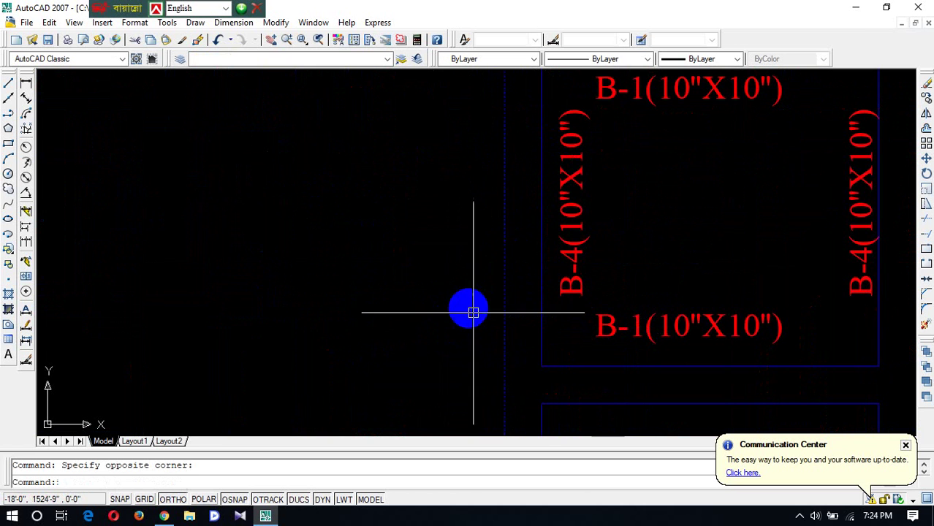
scroll(511, 296, "down", 4)
scroll(520, 369, "up", 4)
scroll(520, 369, "up", 3)
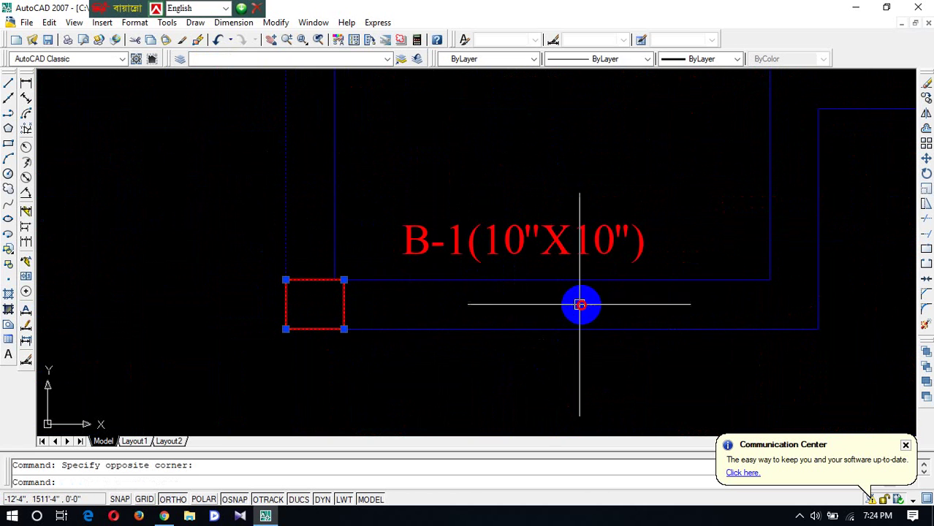
scroll(617, 302, "down", 6)
scroll(616, 301, "up", 5)
scroll(707, 265, "down", 5)
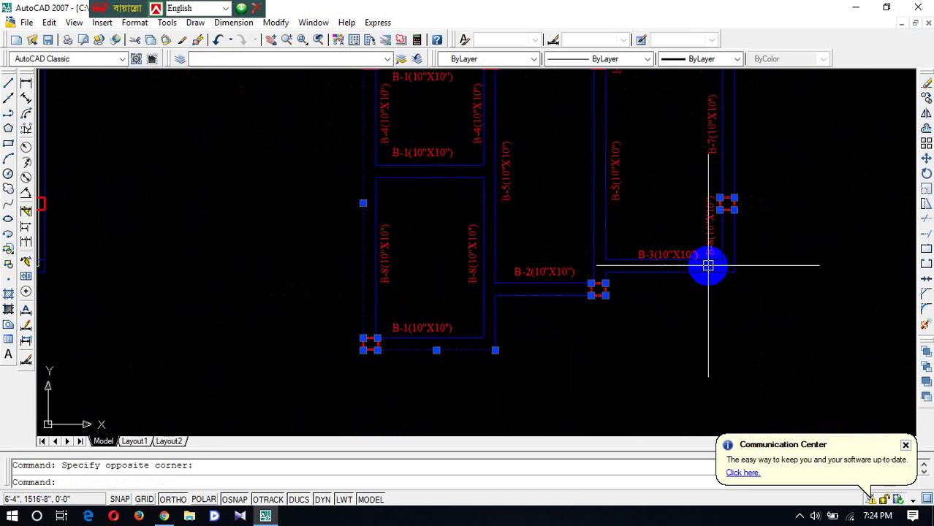
Add the outer right beam line beside the B-8 label, below the right-edge column, to the selection.
scroll(731, 244, "up", 5)
left_click(732, 246)
left_click(695, 318)
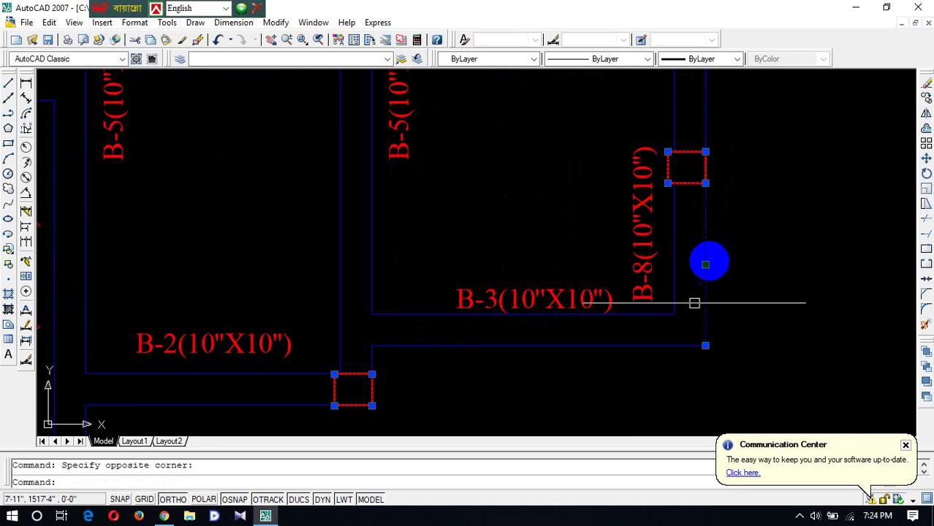
Add the upper outer beam lines above B-1, B-2 and B-3, including the short vertical line at the step, to the selection.
scroll(703, 261, "down", 6)
scroll(682, 190, "up", 5)
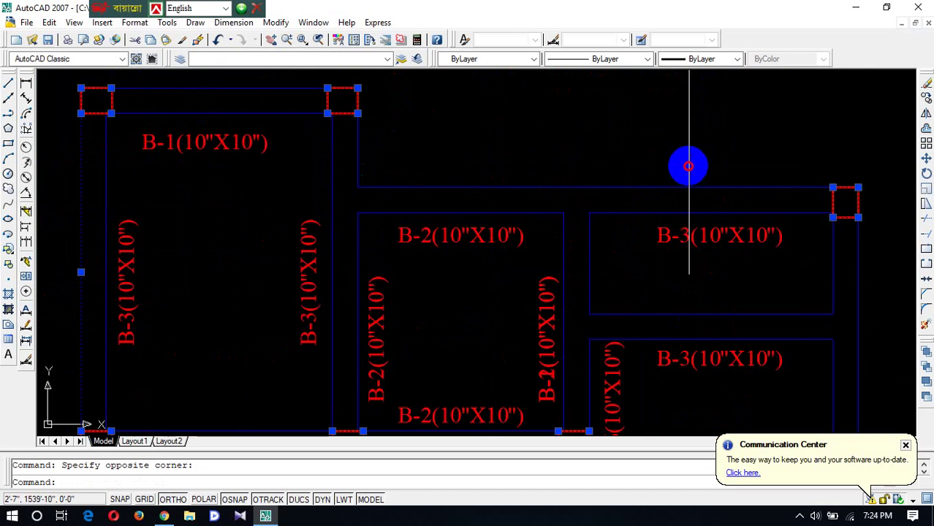
left_click(684, 162)
left_click(663, 188)
left_click(442, 138)
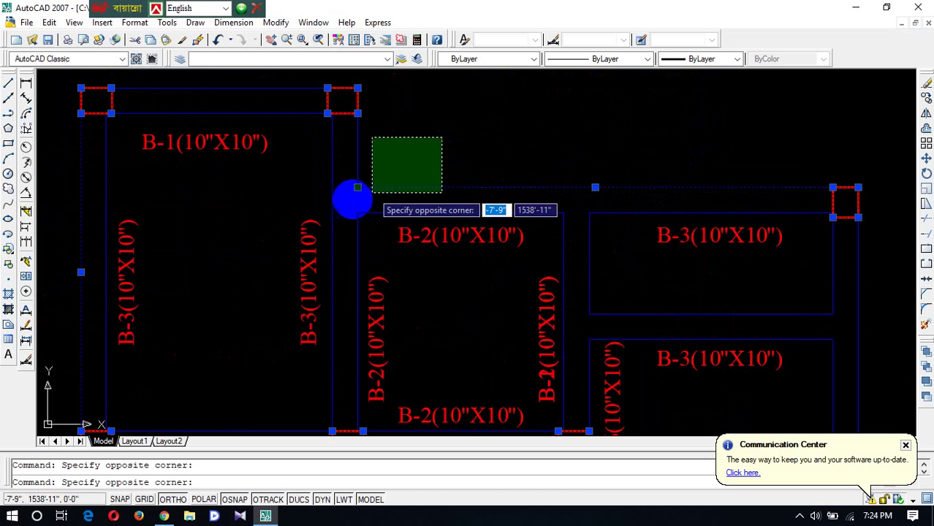
left_click(351, 198)
scroll(505, 148, "down", 5)
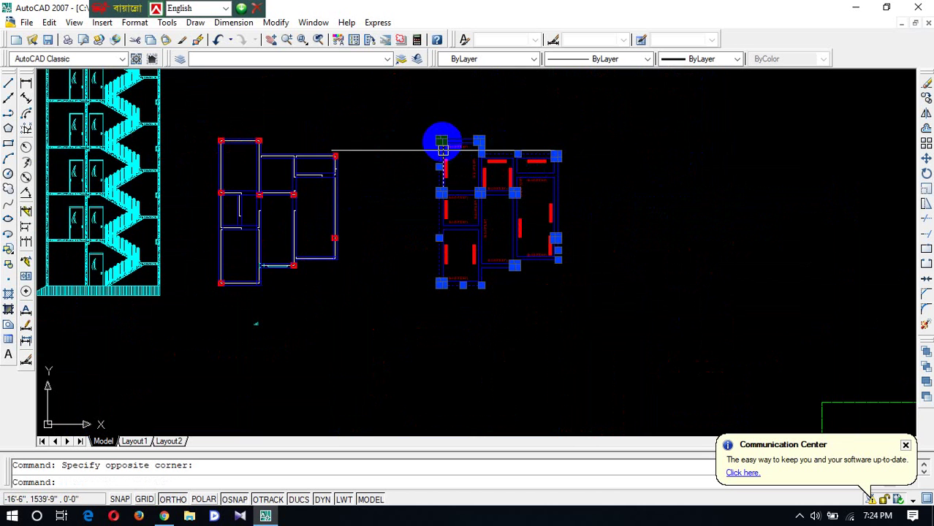
scroll(460, 131, "up", 6)
left_click(485, 133)
left_click(457, 168)
scroll(519, 130, "down", 4)
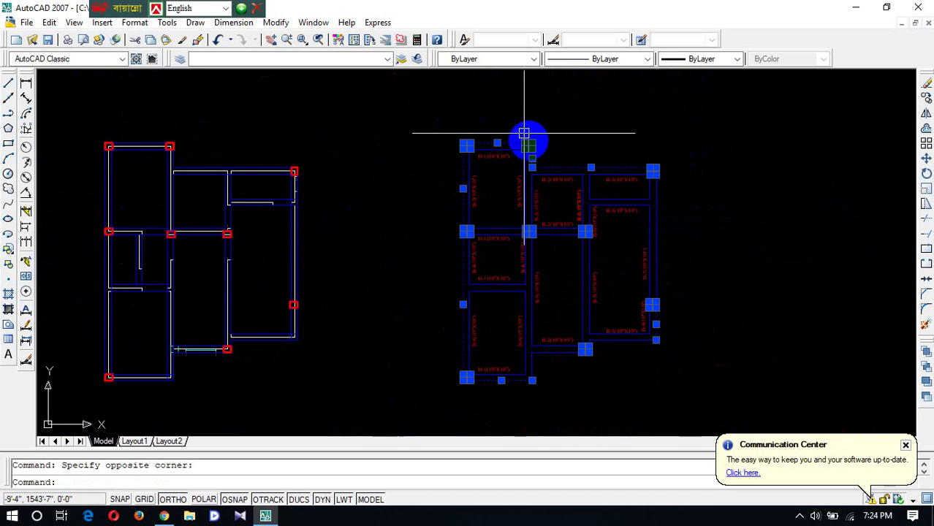
Add the lower outer beam lines below B-3 and B-2 and the short vertical line at the bottom step to the selection.
scroll(567, 359, "up", 5)
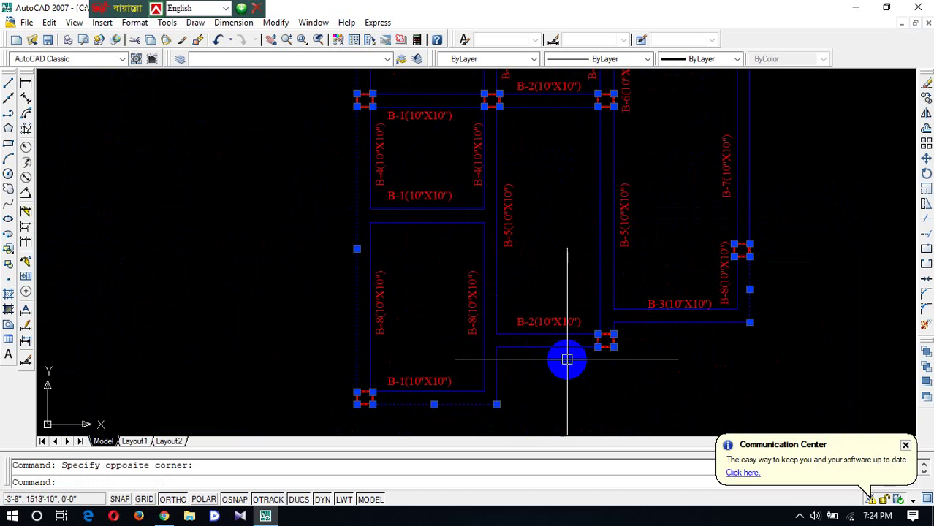
scroll(664, 314, "up", 4)
left_click(667, 317)
left_click(637, 360)
scroll(636, 313, "down", 4)
scroll(573, 334, "up", 4)
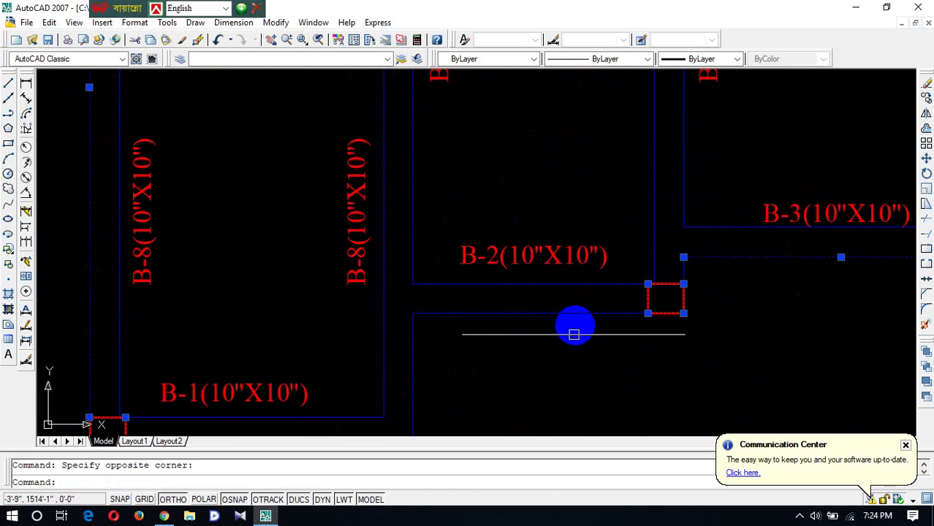
left_click(583, 301)
left_click(409, 380)
left_click(435, 358)
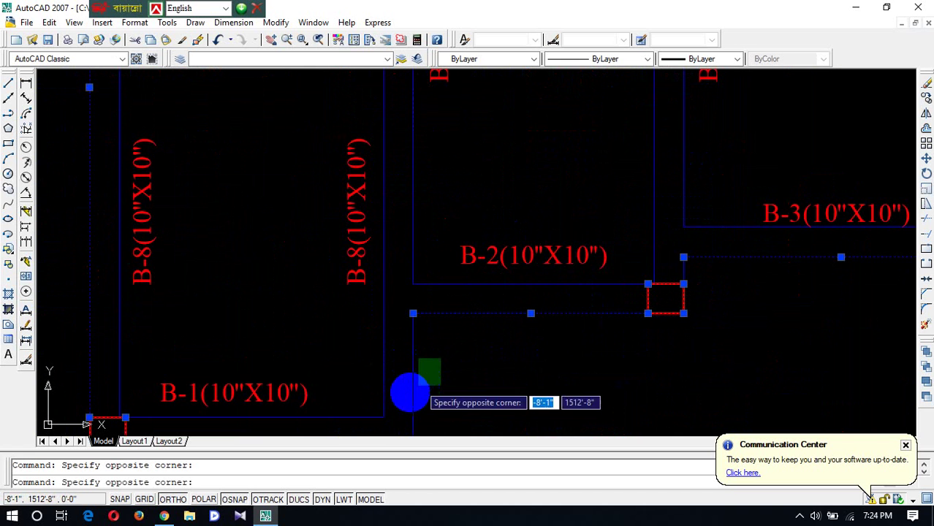
left_click(407, 394)
scroll(497, 325, "down", 5)
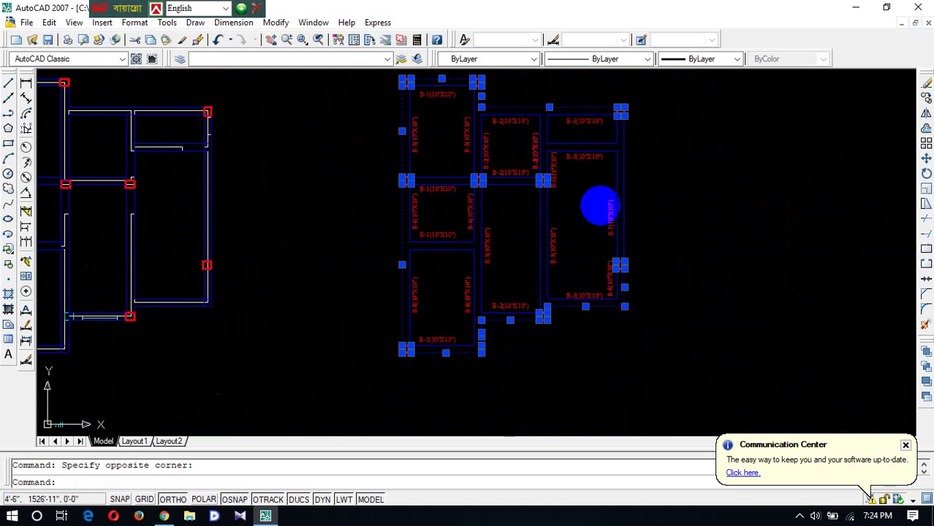
Add the remaining outer right beam lines between the upper-right column and the right-edge column to the selection.
scroll(600, 207, "up", 4)
left_click(631, 181)
left_click(607, 233)
scroll(615, 240, "down", 4)
scroll(608, 183, "up", 4)
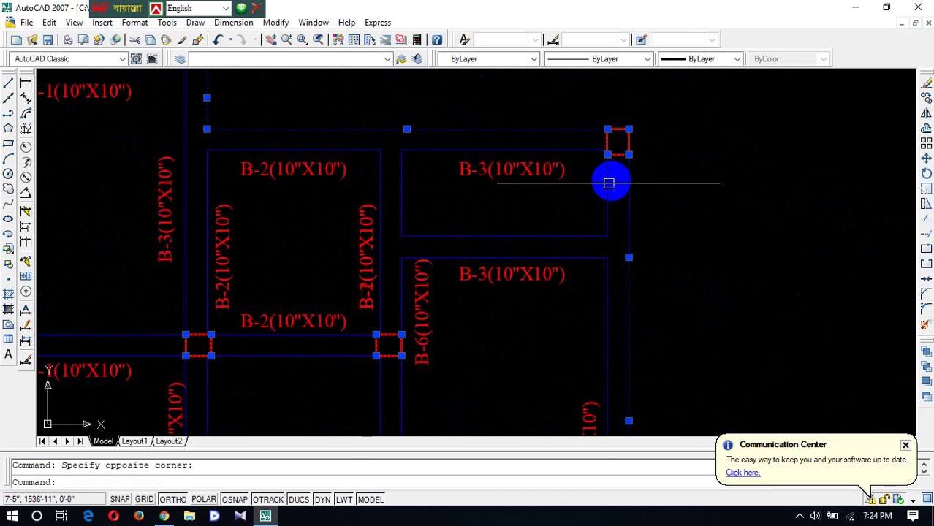
scroll(608, 183, "up", 2)
left_click(646, 190)
left_click(615, 244)
scroll(639, 196, "down", 3)
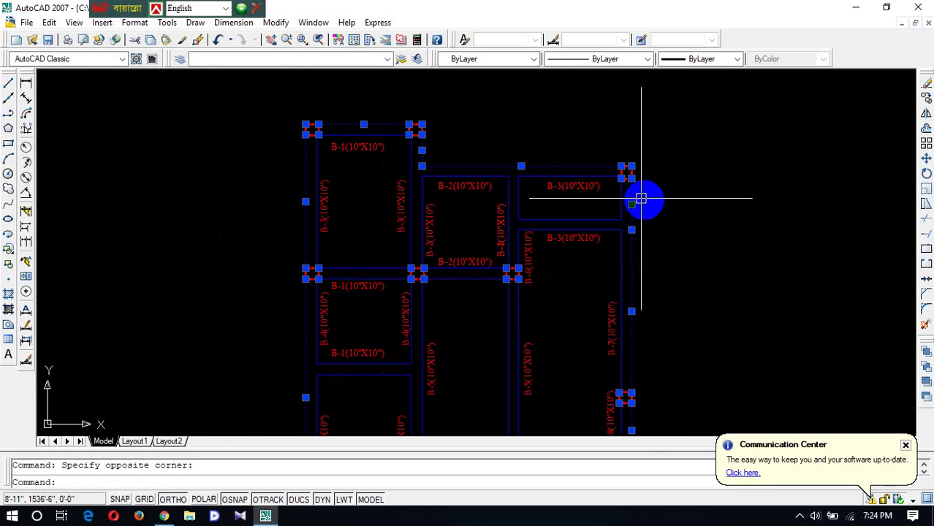
Copy the selected columns and outer outline horizontally to the empty area right of the beam plan, using the lower-left corner as base point.
key("Return")
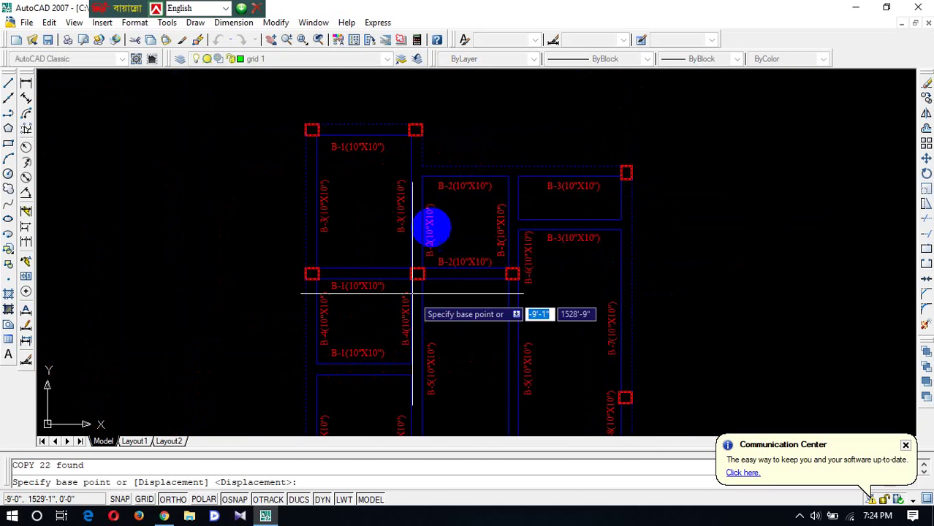
scroll(537, 194, "down", 4)
scroll(492, 252, "up", 4)
scroll(440, 346, "up", 2)
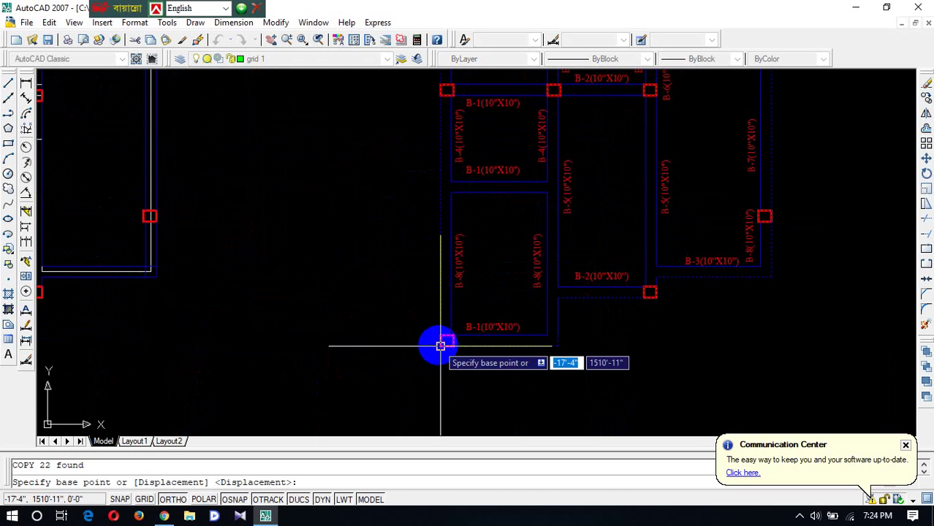
left_click(439, 346)
scroll(444, 340, "down", 5)
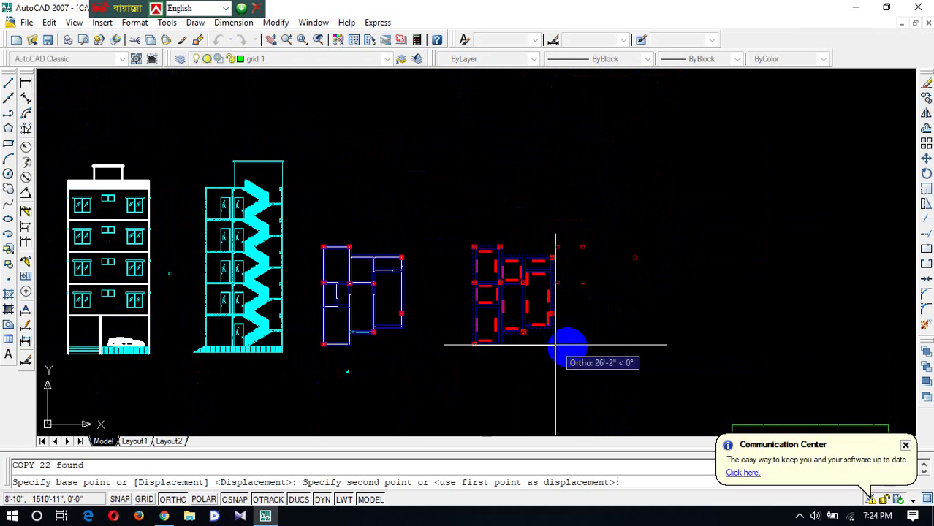
left_click(627, 345)
key("Escape")
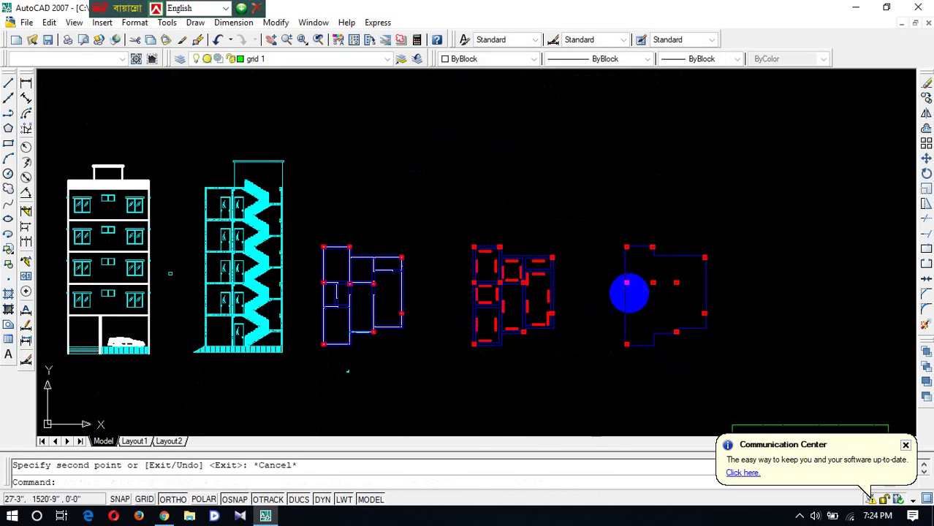
scroll(687, 270, "up", 4)
scroll(535, 311, "down", 1)
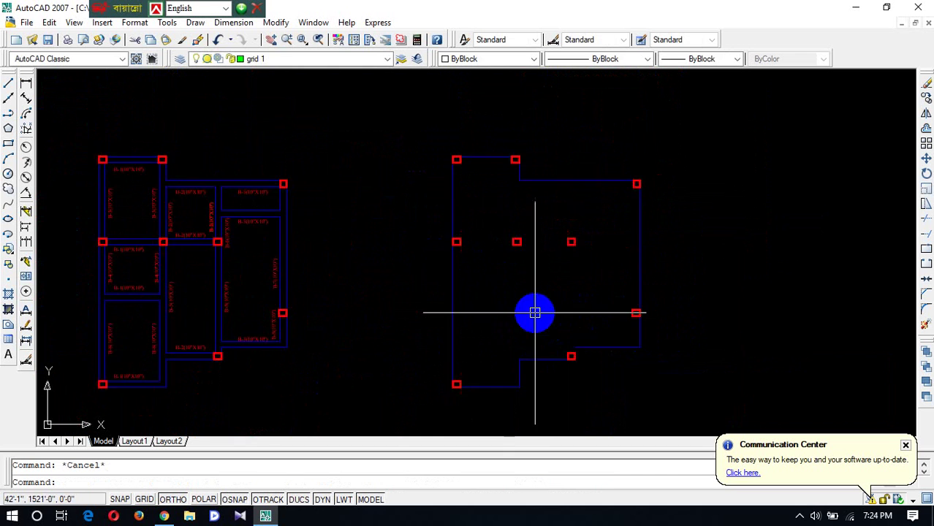
scroll(566, 292, "up", 2)
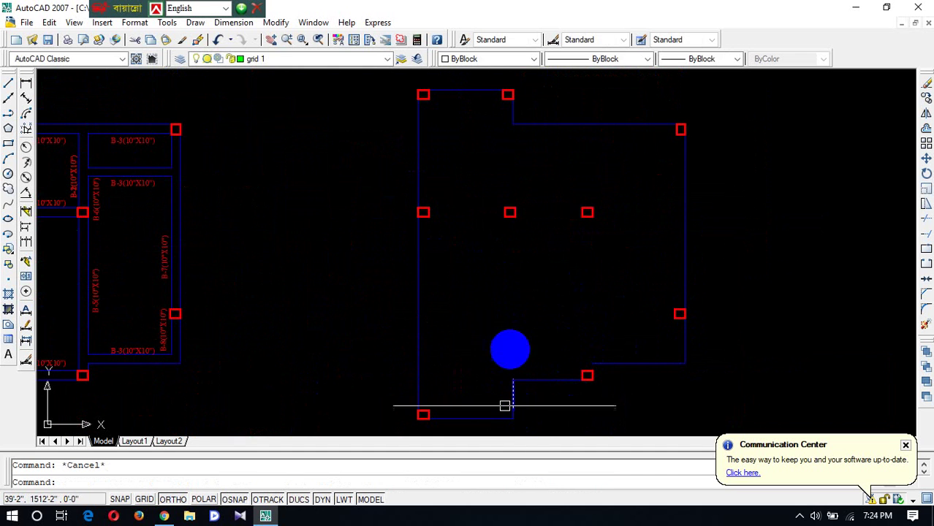
scroll(468, 162, "down", 2)
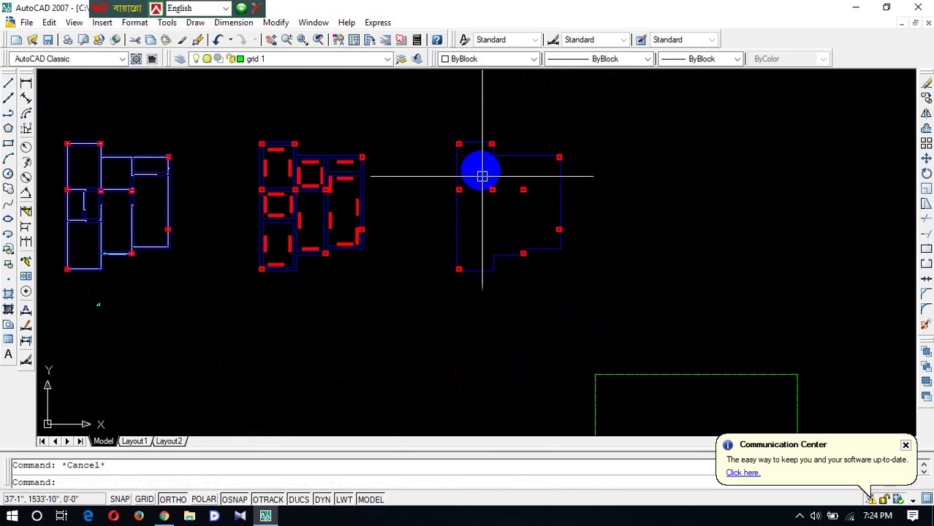
scroll(455, 145, "up", 3)
scroll(455, 146, "down", 3)
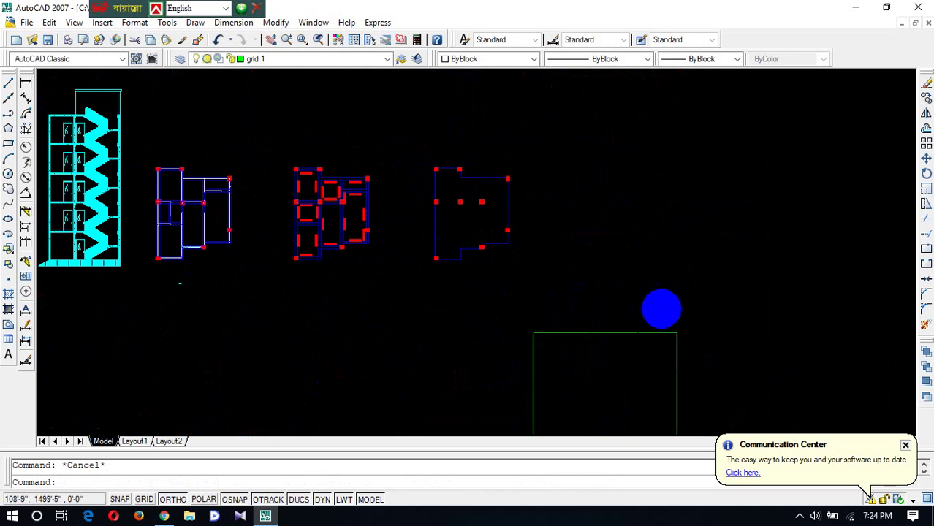
scroll(661, 309, "down", 2)
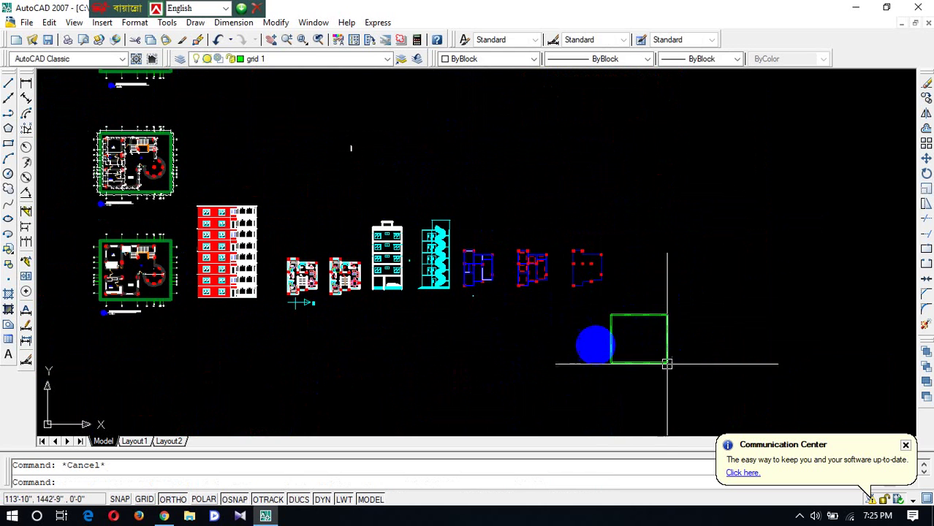
Offset the top outer line and the right outer line of the copied outline 5' outward.
scroll(637, 347, "up", 3)
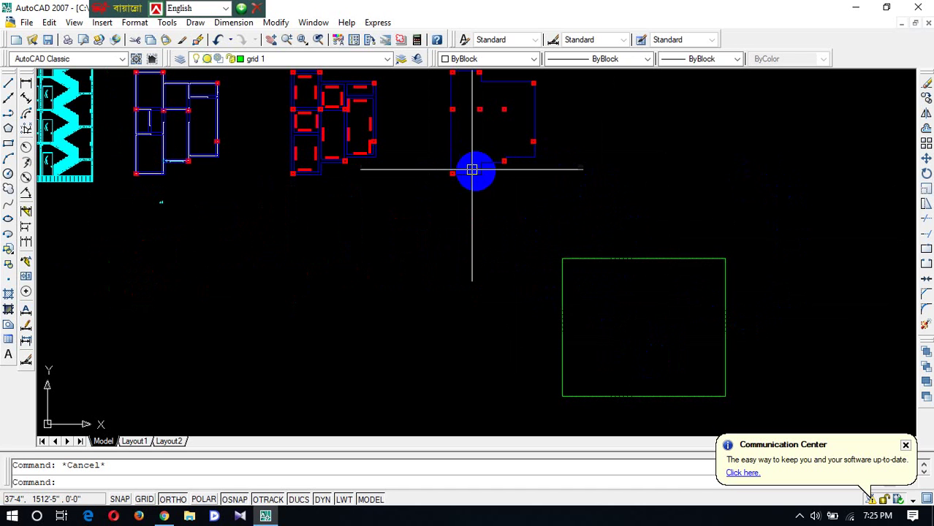
scroll(500, 158, "up", 4)
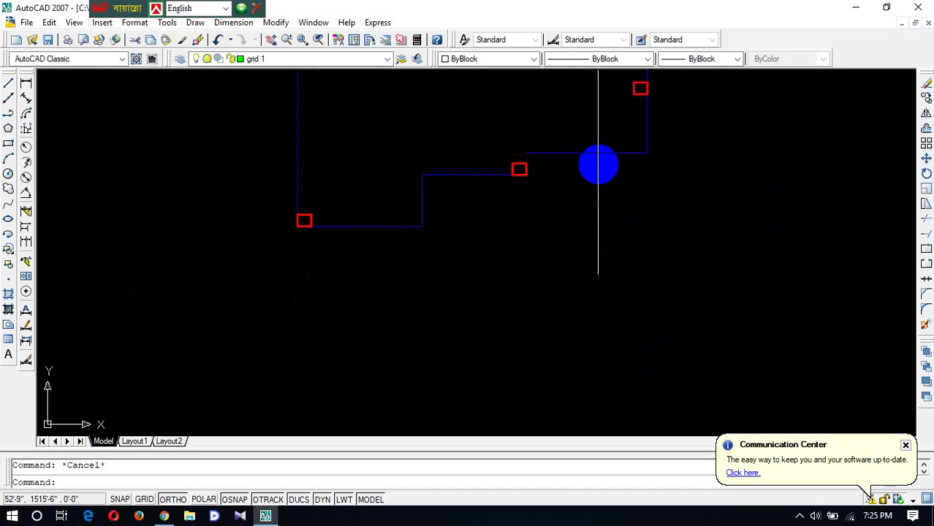
scroll(597, 166, "down", 5)
scroll(599, 169, "up", 3)
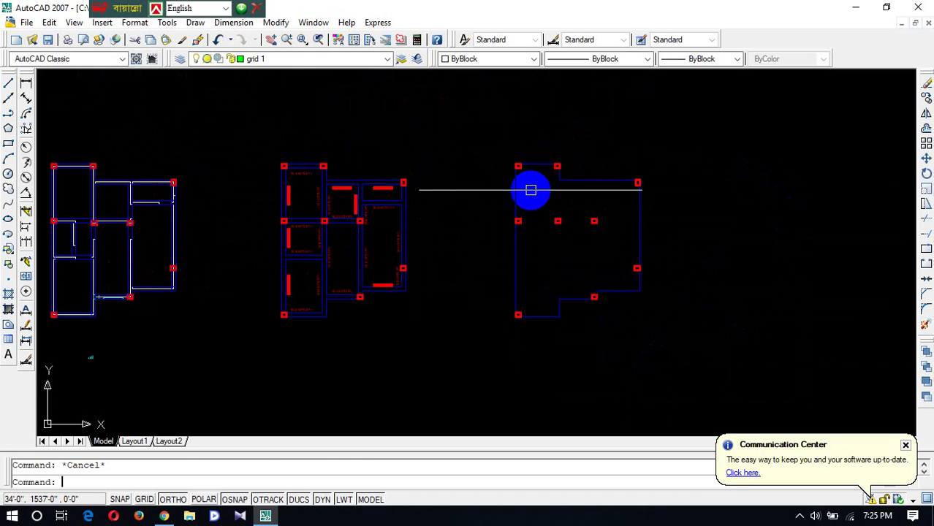
key("Return")
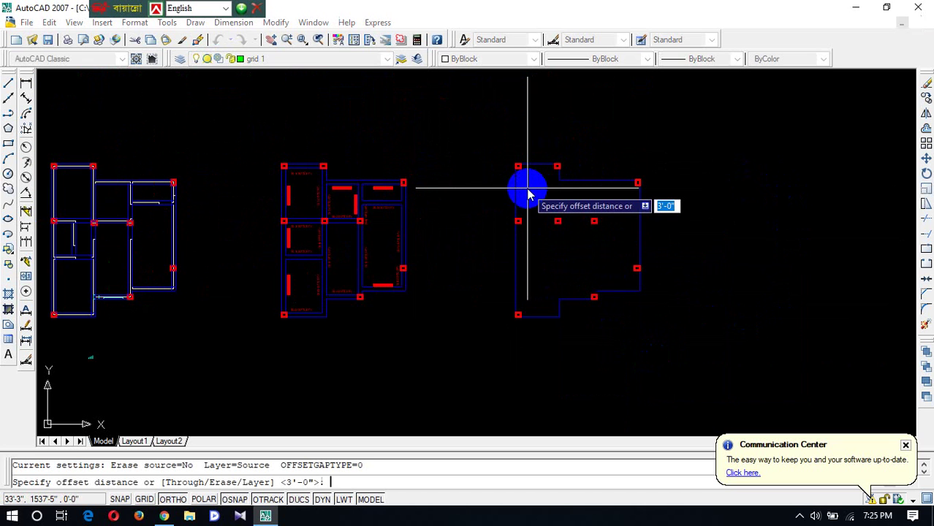
type("5'")
key("Return")
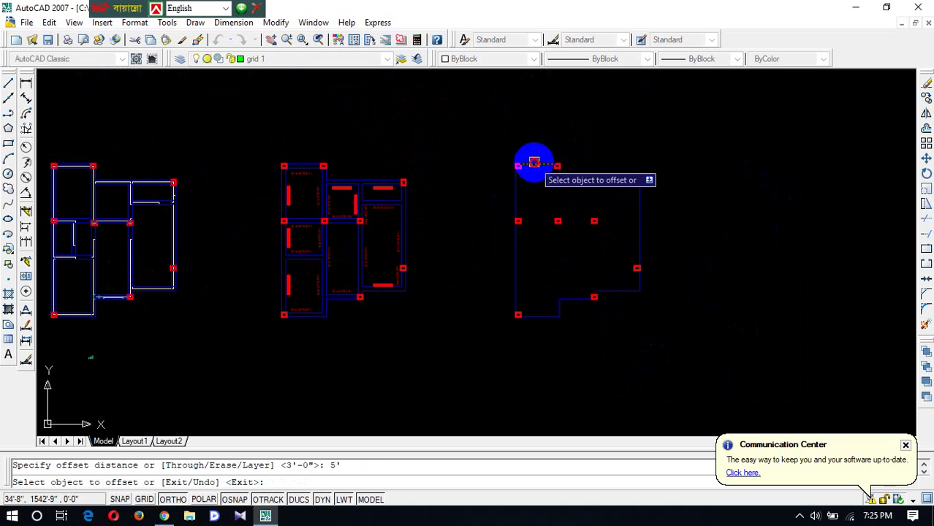
left_click(535, 162)
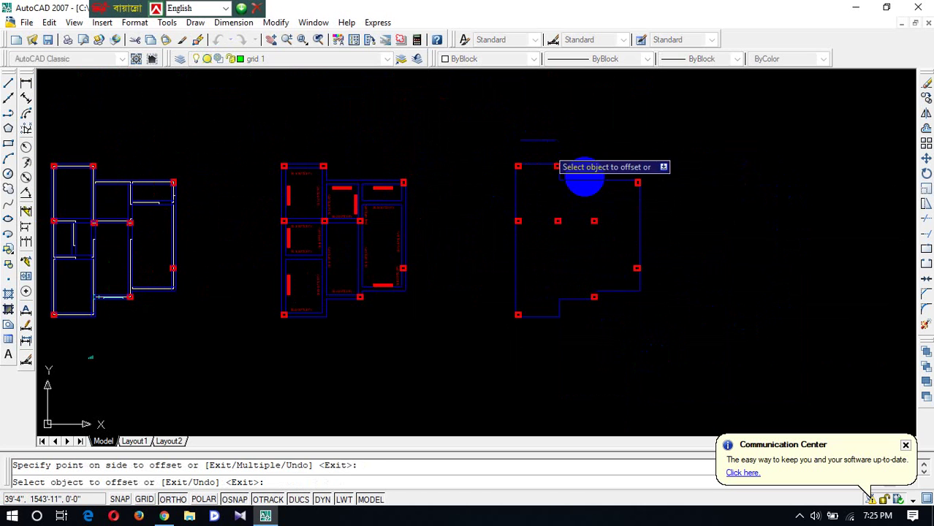
left_click(732, 220)
Offset the bottom outer line and the left outer line of the copied outline outward by the same 5' distance.
left_click(542, 316)
left_click(546, 359)
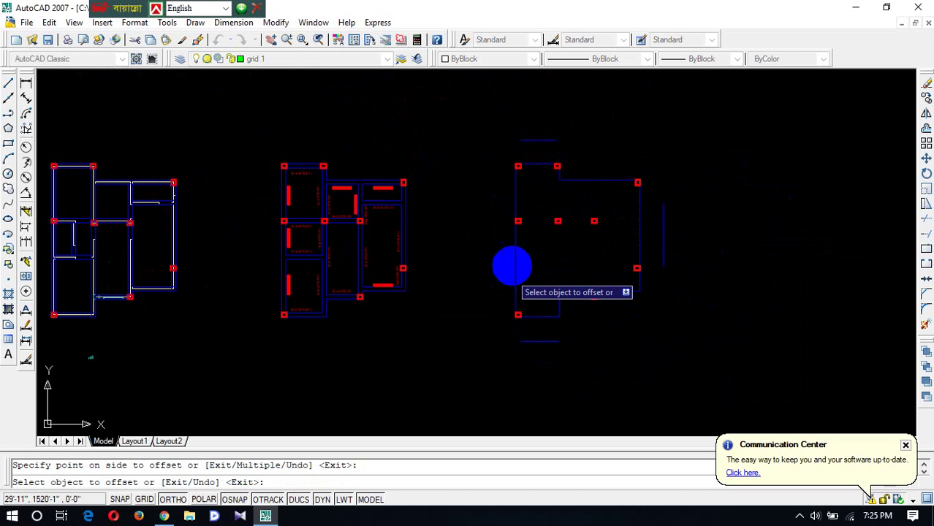
left_click(513, 266)
left_click(479, 273)
key("Escape")
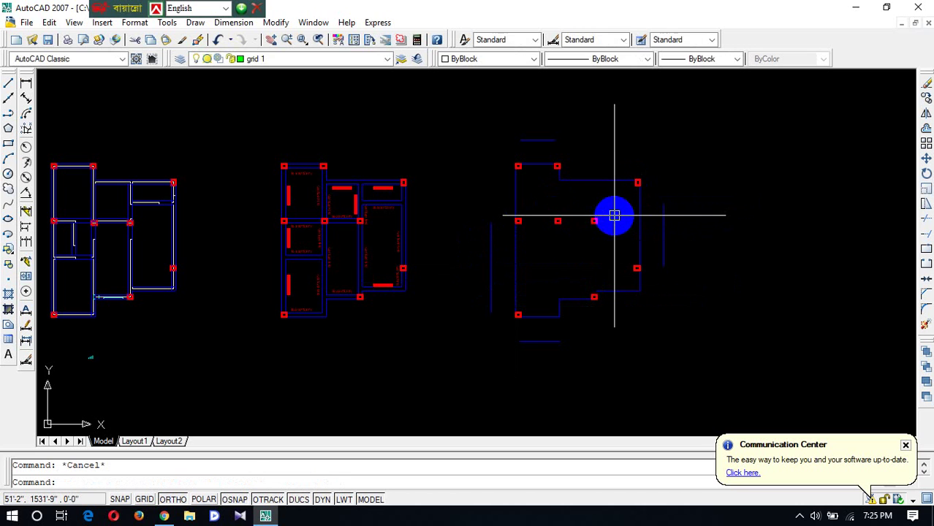
Fillet the offset left, top and right lines with zero radius to close the two upper corners of the surrounding rectangle.
type("F")
key("Return")
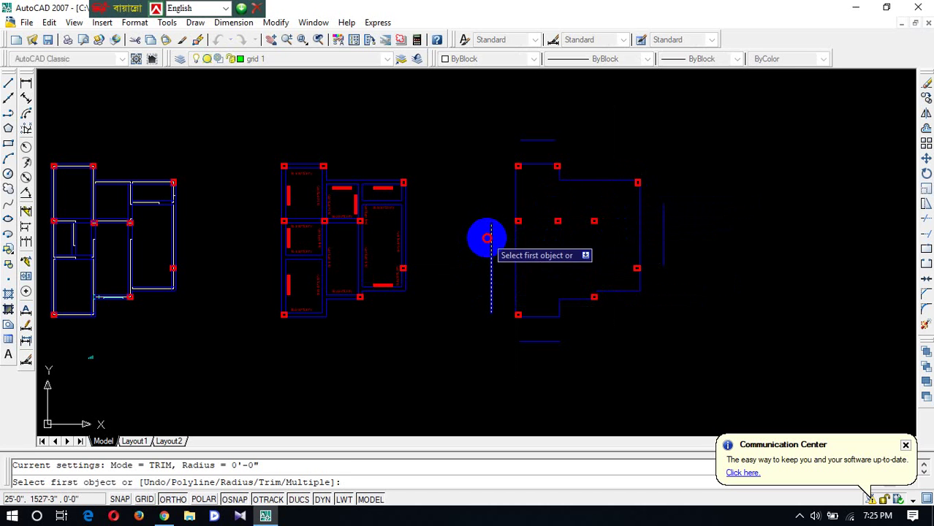
left_click(489, 237)
left_click(524, 140)
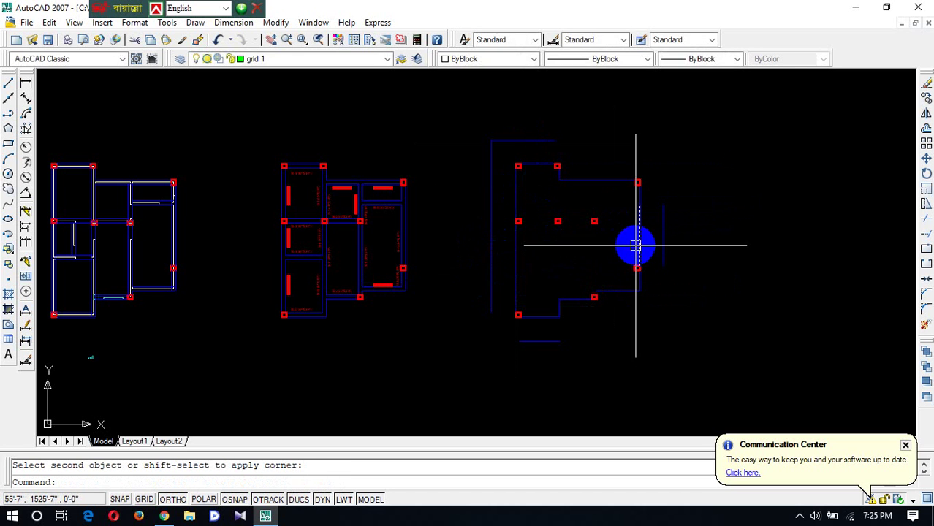
key("Return")
left_click(664, 217)
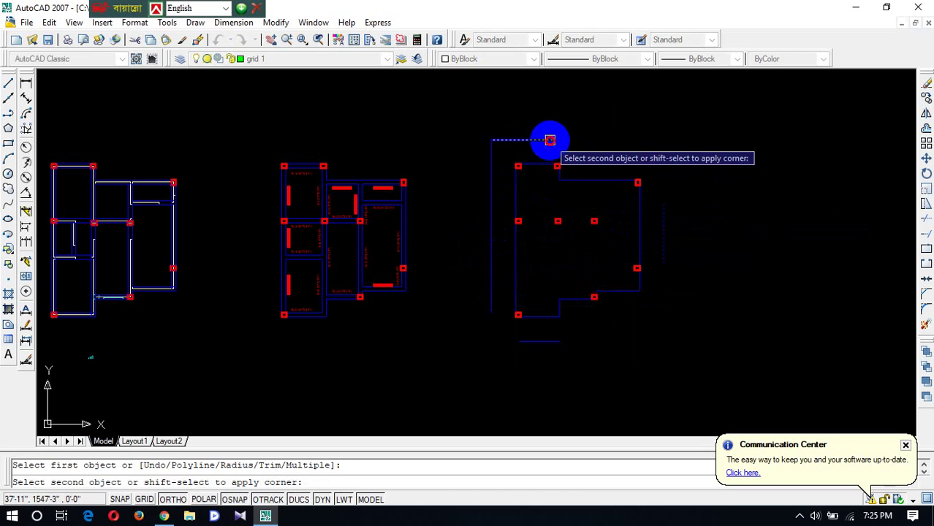
left_click(549, 140)
Fillet the offset bottom line with the left and right lines to close the two lower corners of the surrounding rectangle.
key("Return")
left_click(532, 341)
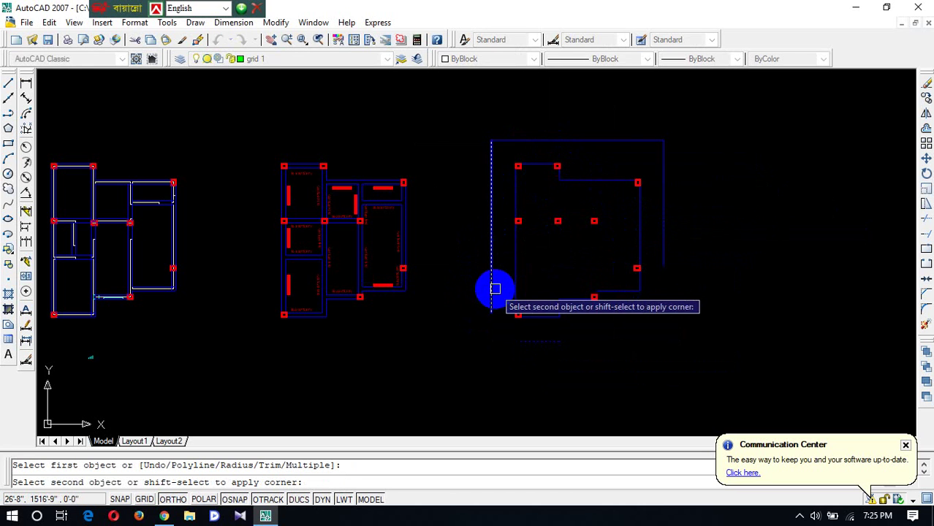
left_click(493, 293)
key("Return")
left_click(663, 255)
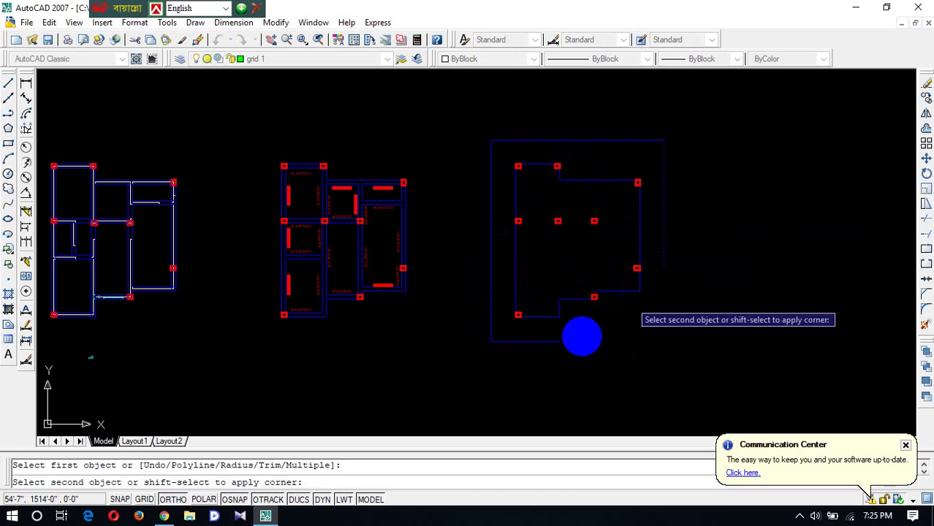
key("Escape")
Copy the short vertical line at the step below B-3 into the new outline, using the lower-left outer corner as base point.
scroll(611, 292, "up", 5)
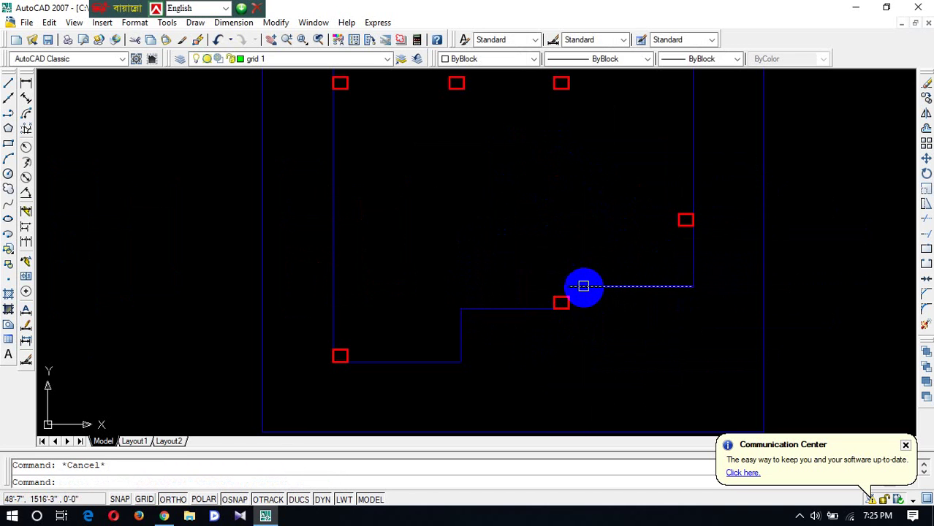
scroll(611, 294, "down", 4)
scroll(594, 292, "up", 3)
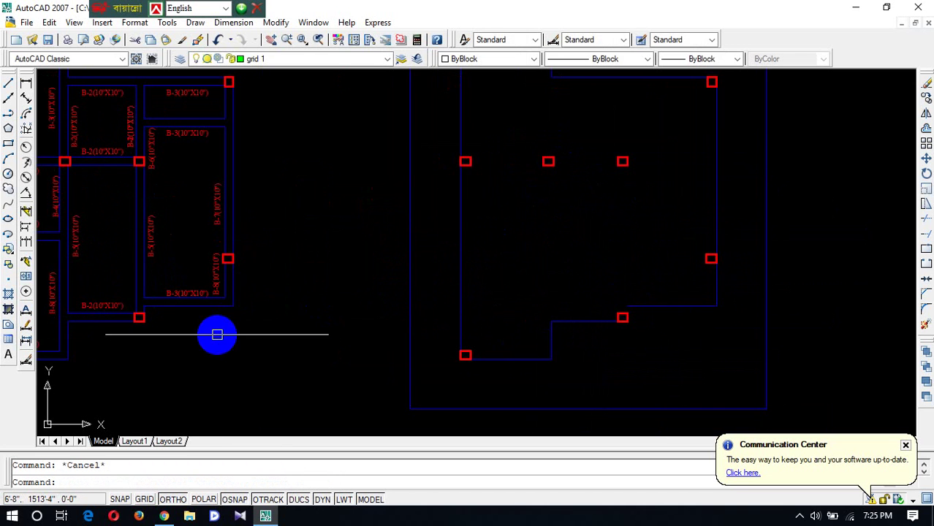
scroll(169, 329, "up", 5)
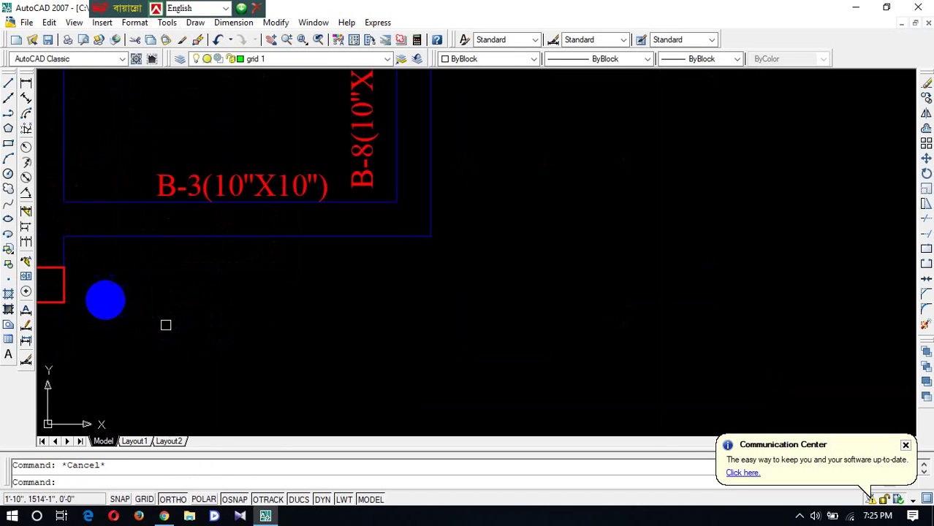
left_click(61, 253)
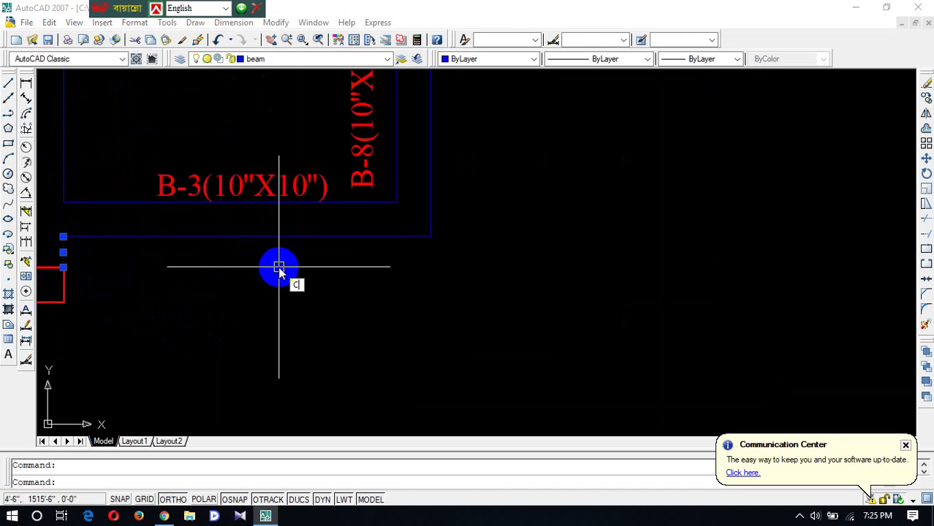
type("CP")
key("Return")
scroll(431, 274, "down", 5)
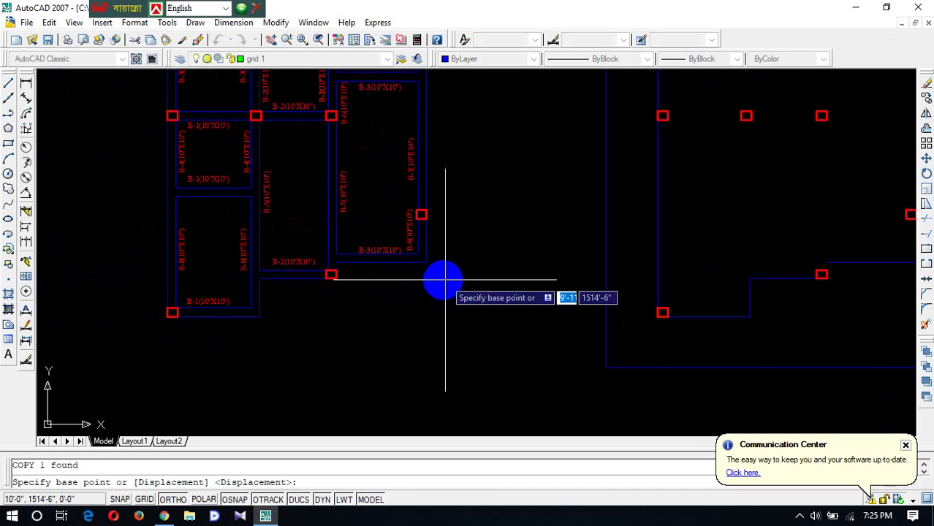
left_click(169, 314)
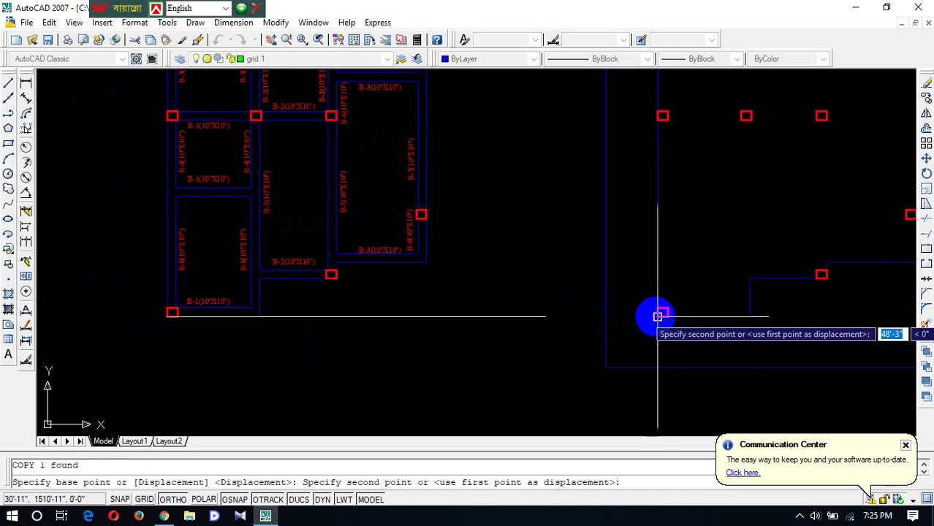
key("Escape")
key("Escape")
Choose grid 1 as the current layer and set its linetype to ACAD_ISO02W100 in the layer properties.
scroll(618, 309, "down", 3)
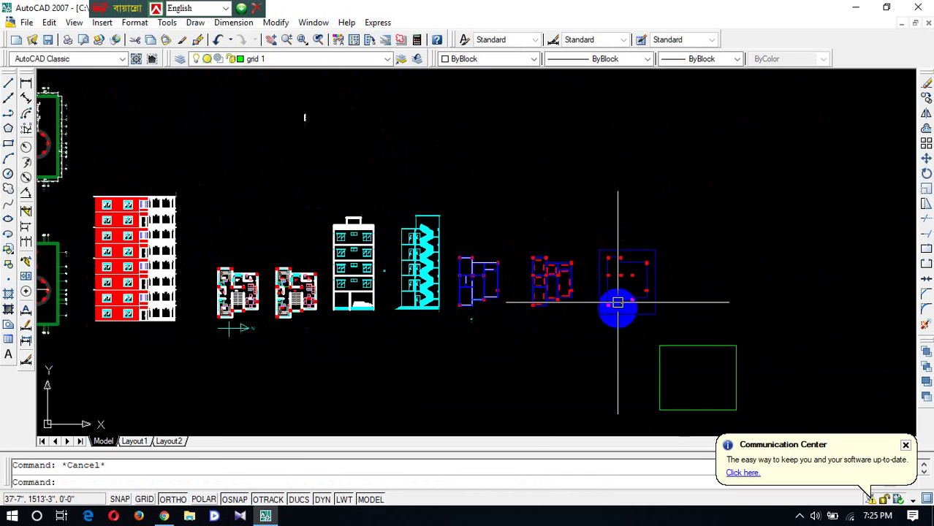
scroll(626, 295, "up", 4)
scroll(598, 199, "up", 6)
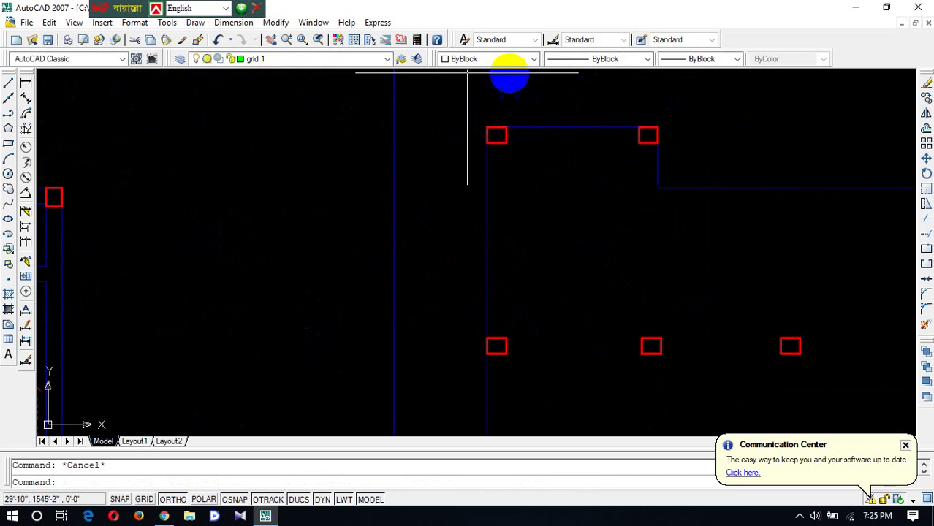
left_click(289, 60)
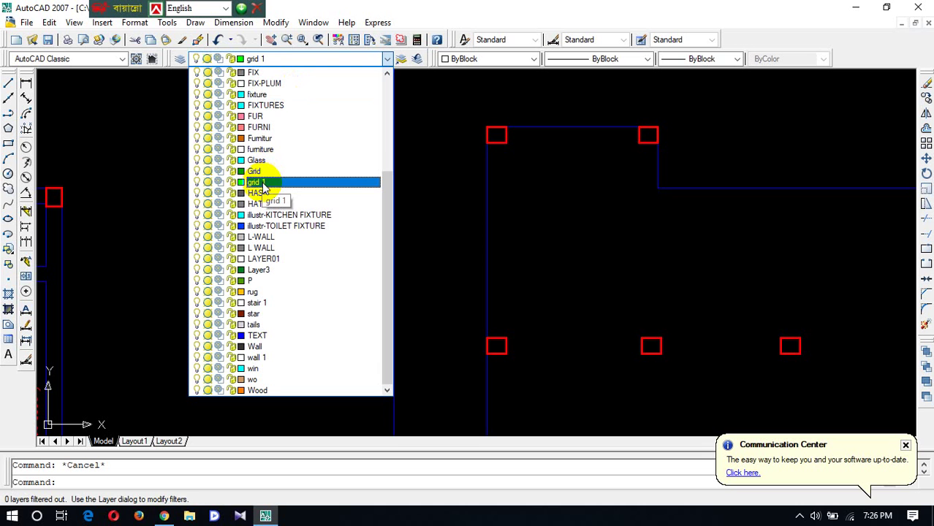
left_click(260, 66)
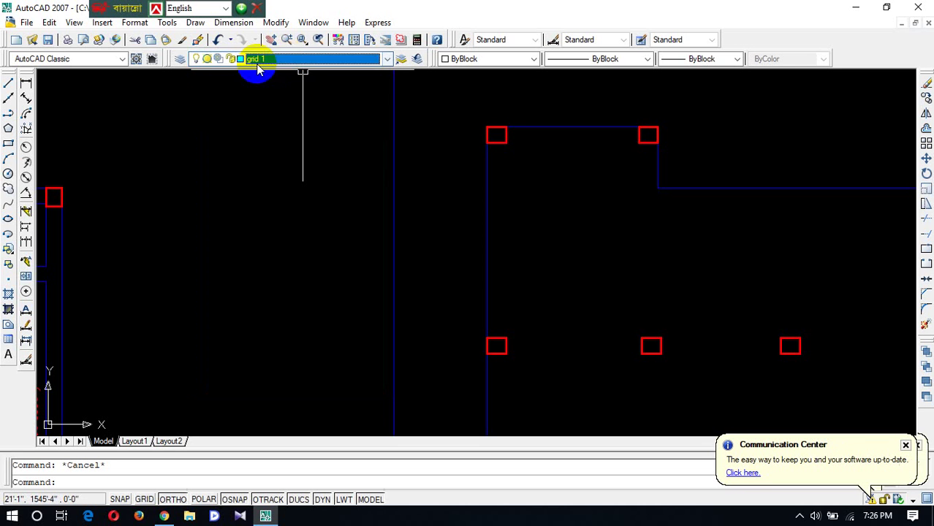
left_click(179, 59)
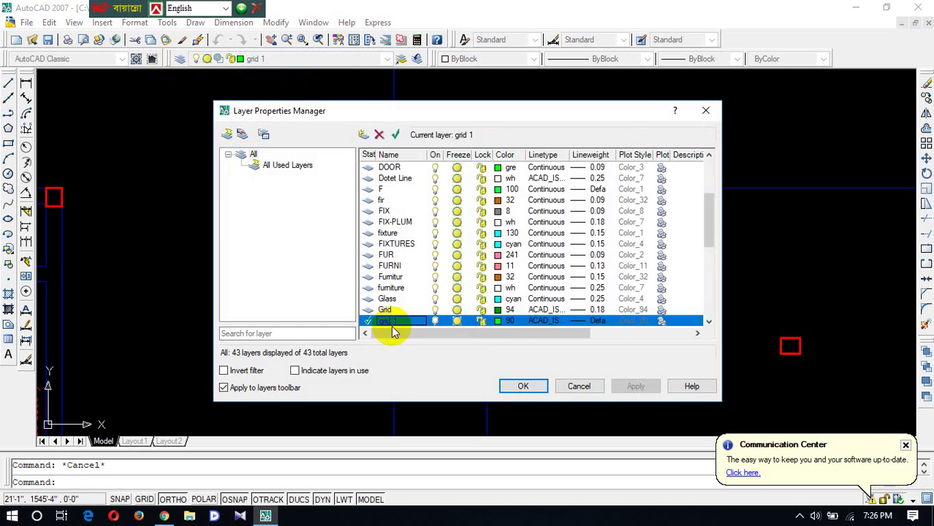
left_click(563, 321)
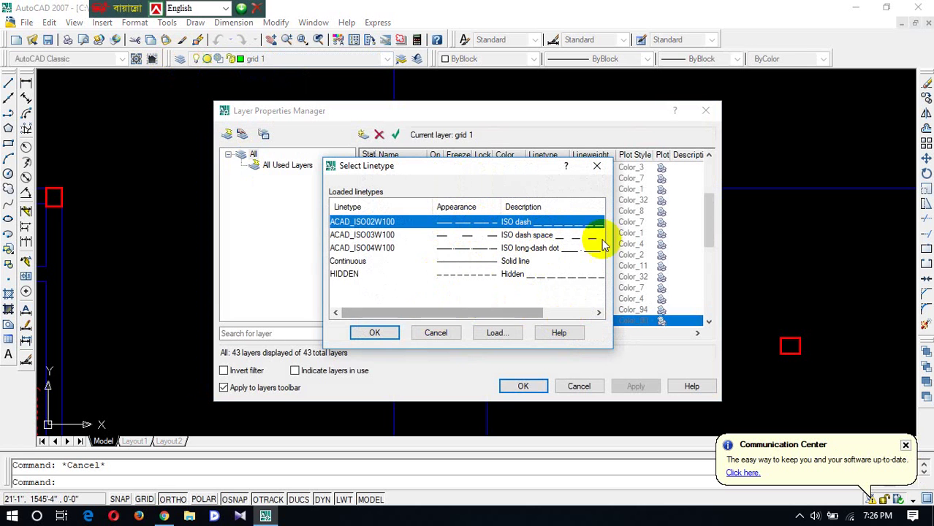
left_click(380, 334)
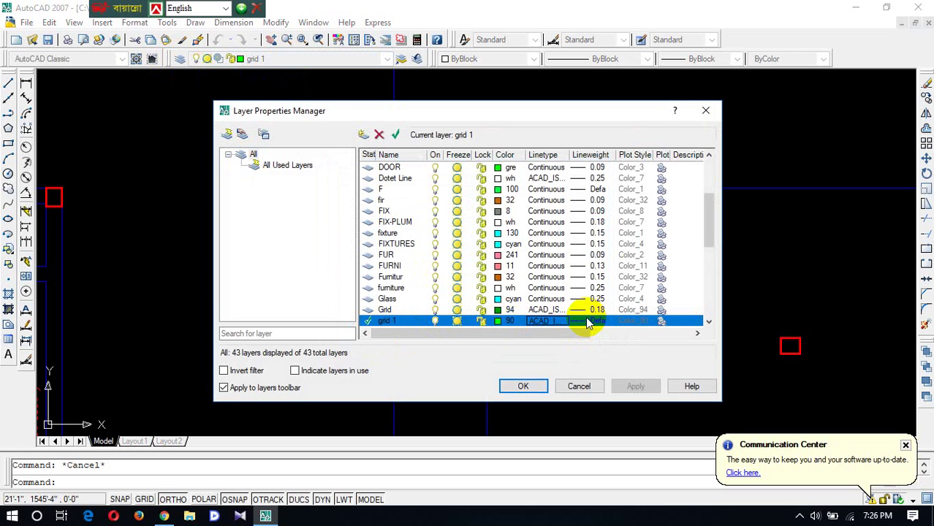
left_click(523, 385)
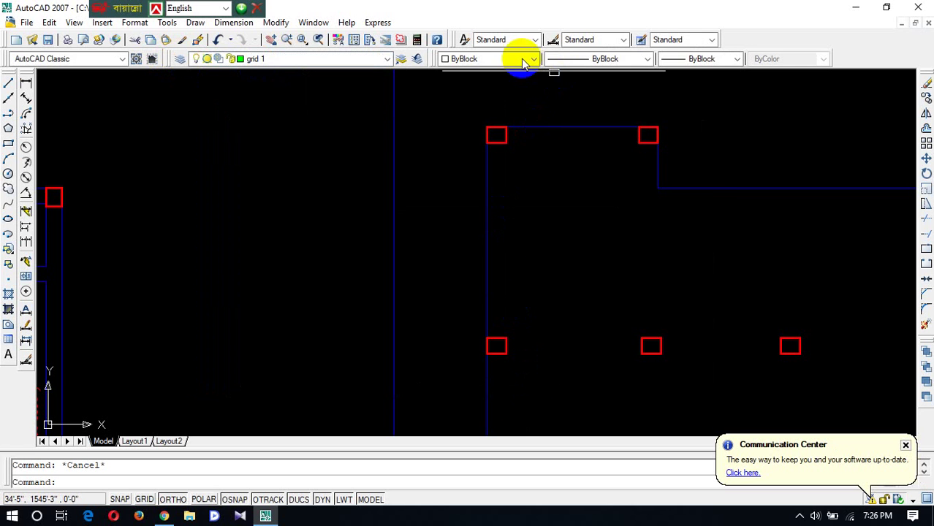
Set the current object colour, linetype and lineweight to ByLayer.
left_click(485, 59)
left_click(468, 73)
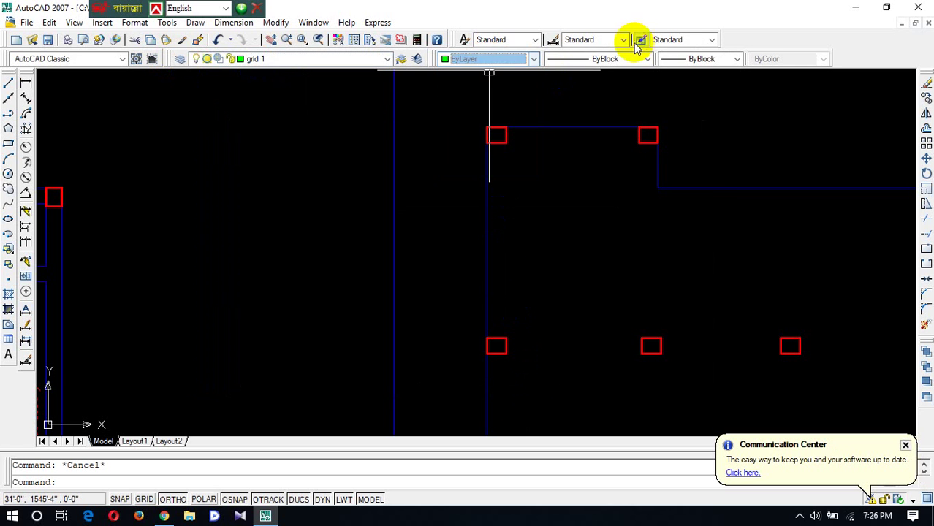
left_click(610, 61)
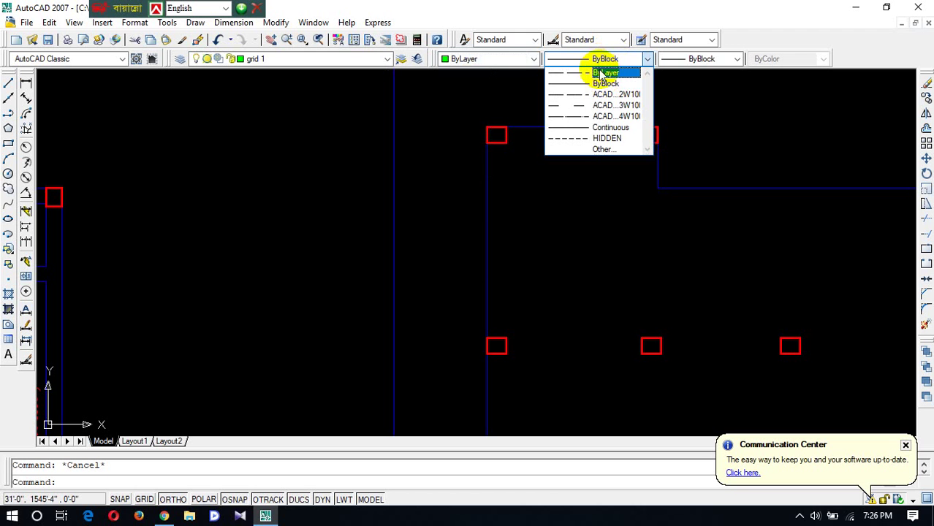
left_click(602, 73)
left_click(691, 61)
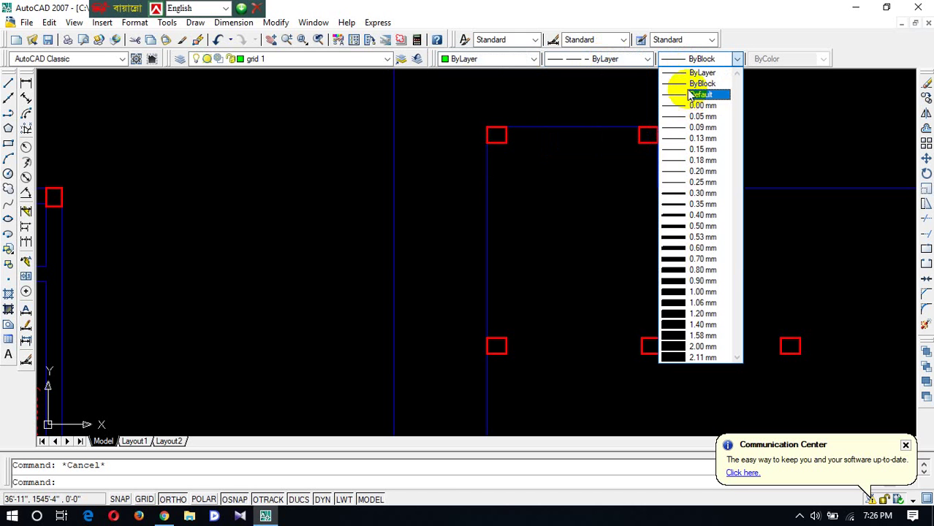
left_click(699, 73)
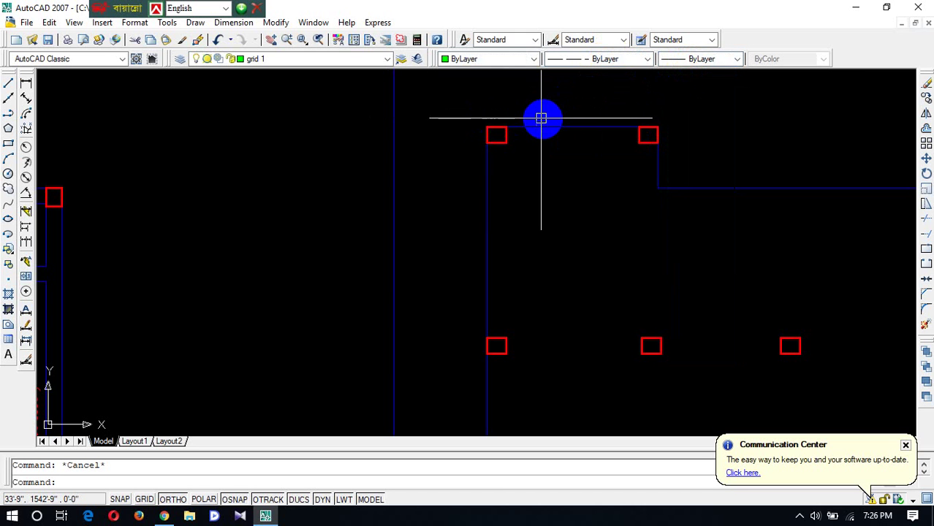
Draw a vertical grid line from the top-left column's bottom midpoint down to the bottom-left column's top edge.
scroll(543, 121, "down", 2)
type("l")
key("Return")
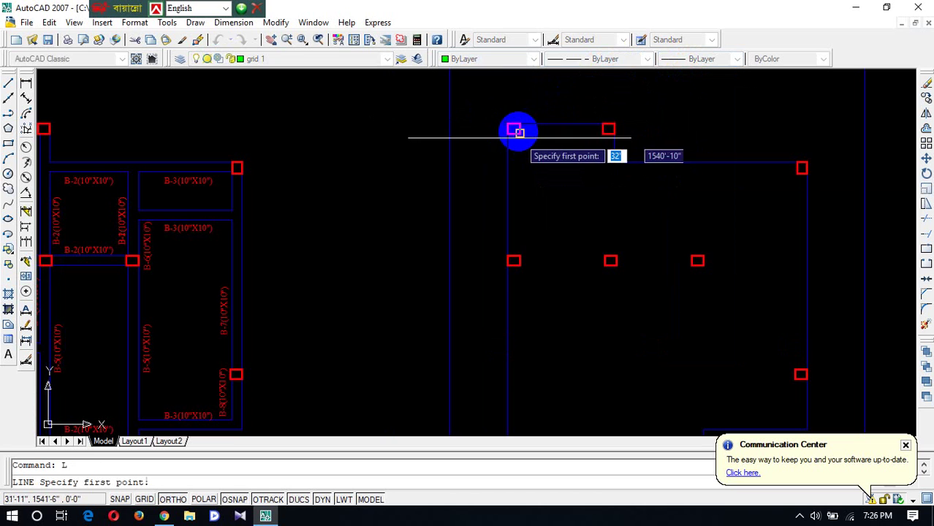
scroll(511, 132, "up", 2)
left_click(505, 138)
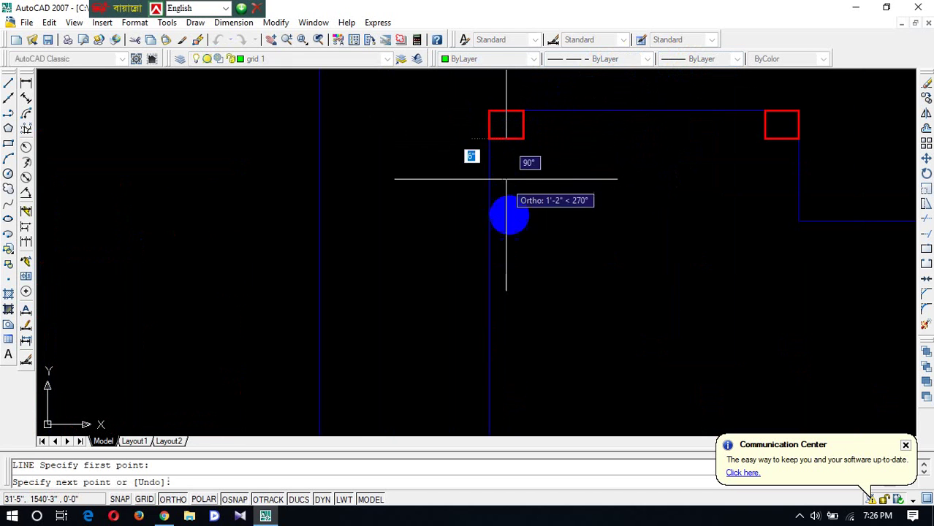
scroll(506, 296, "down", 3)
scroll(509, 285, "up", 3)
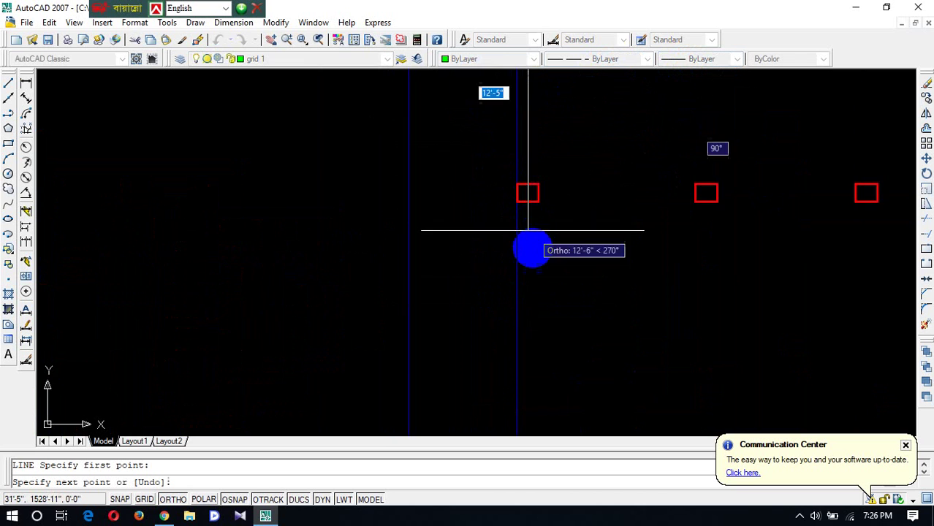
scroll(531, 246, "down", 3)
scroll(532, 303, "up", 4)
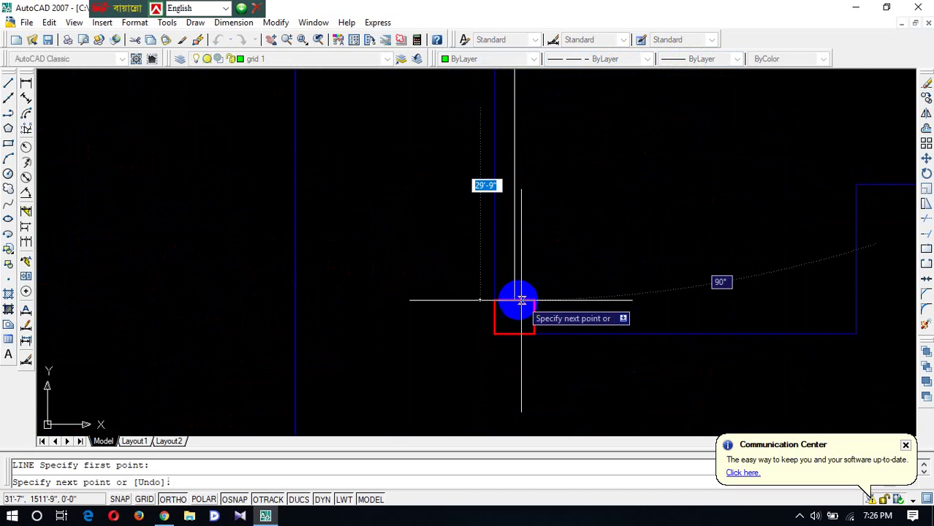
left_click(518, 300)
key("Return")
scroll(442, 325, "down", 3)
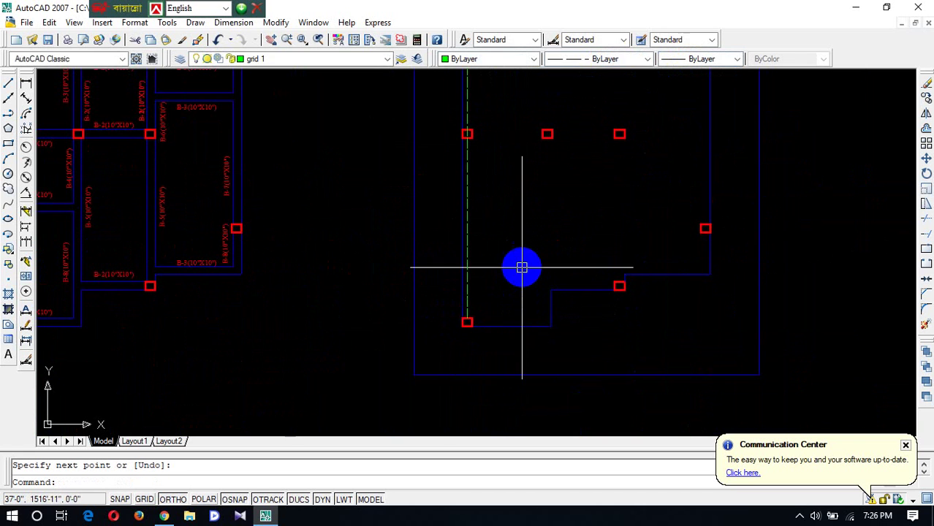
Draw a horizontal grid line between the facing side midpoints of the two topmost columns.
scroll(515, 219, "down", 3)
scroll(517, 167, "up", 4)
key("Return")
scroll(453, 175, "up", 4)
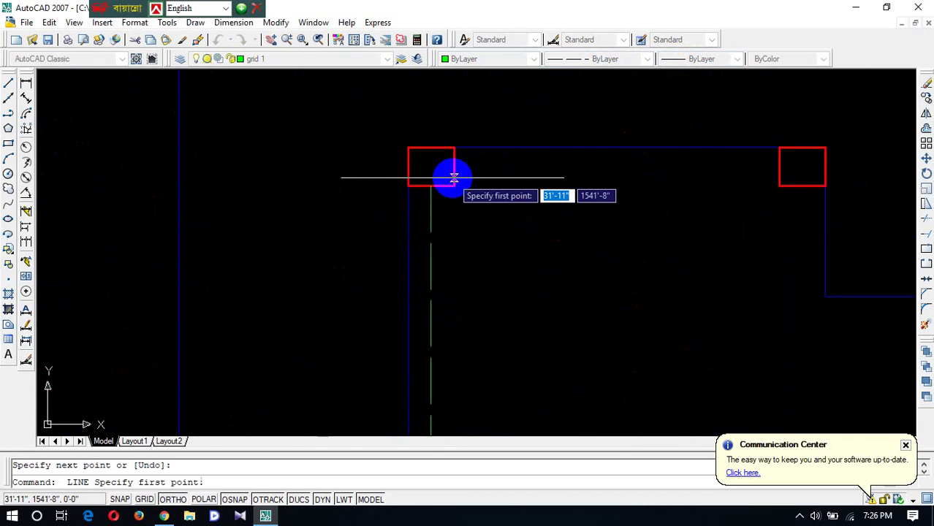
left_click(454, 167)
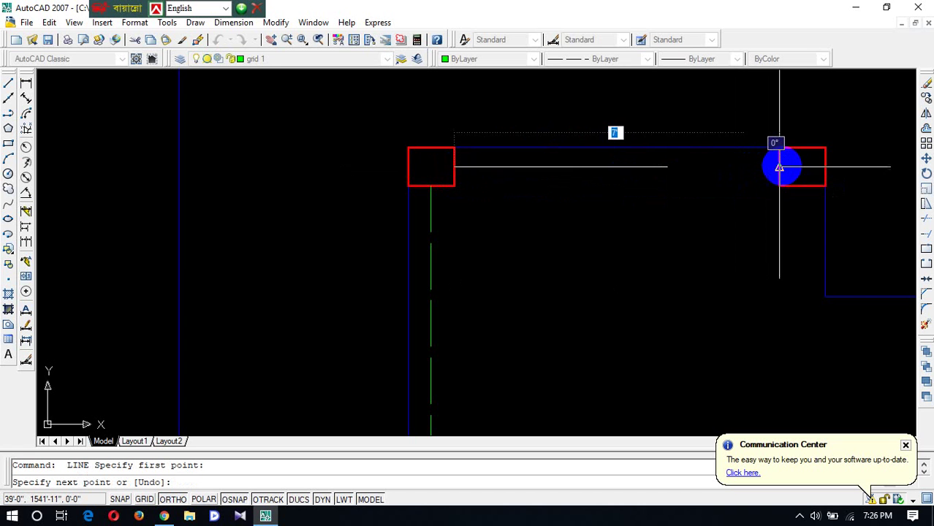
left_click(779, 168)
key("Return")
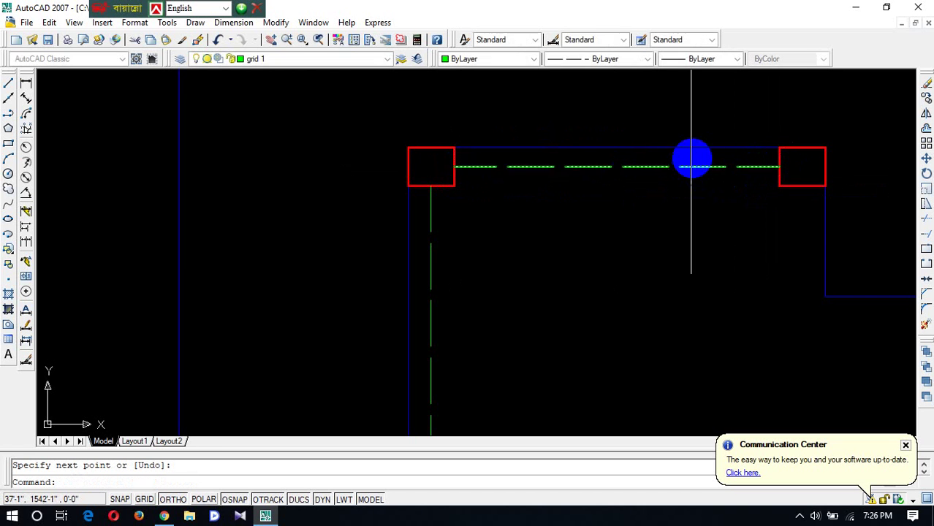
Draw a horizontal grid line through the middle row of three columns, from the leftmost column to the third one.
scroll(731, 219, "down", 4)
key("Return")
scroll(708, 239, "up", 4)
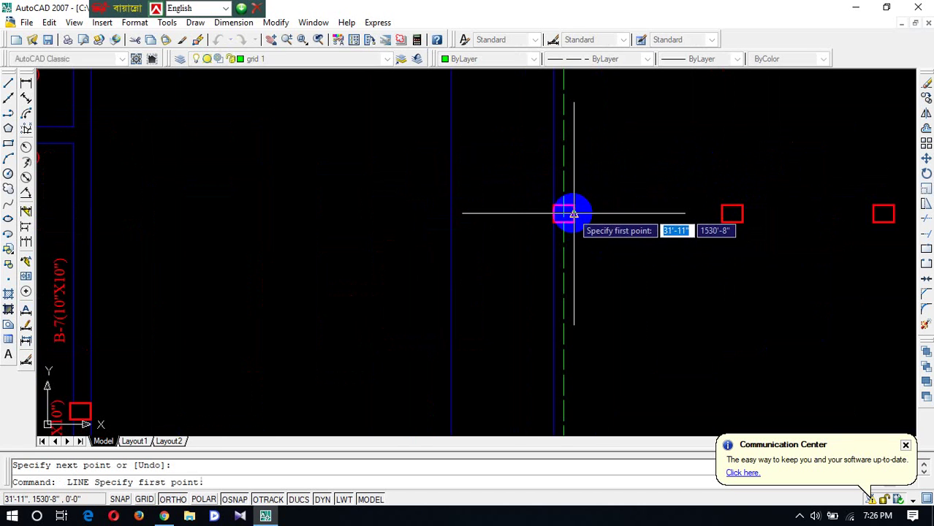
left_click(565, 213)
scroll(765, 221, "down", 3)
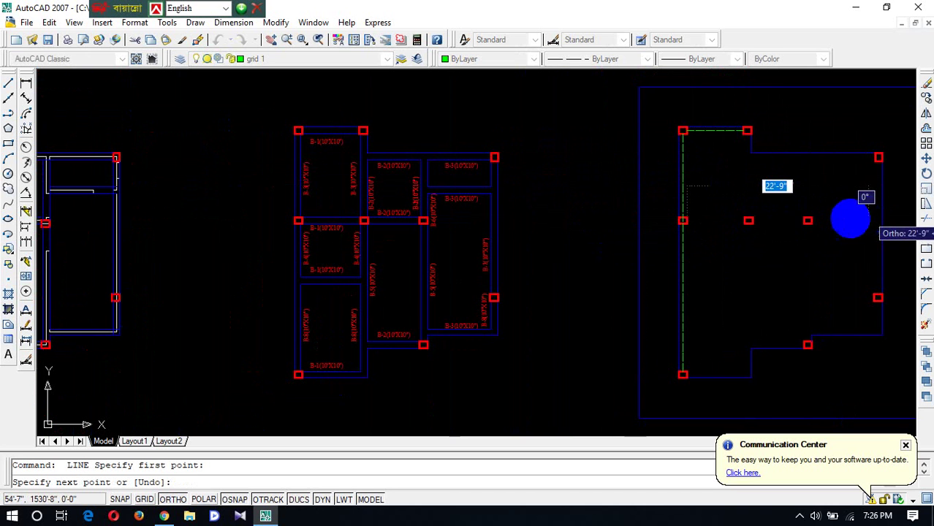
scroll(810, 219, "up", 4)
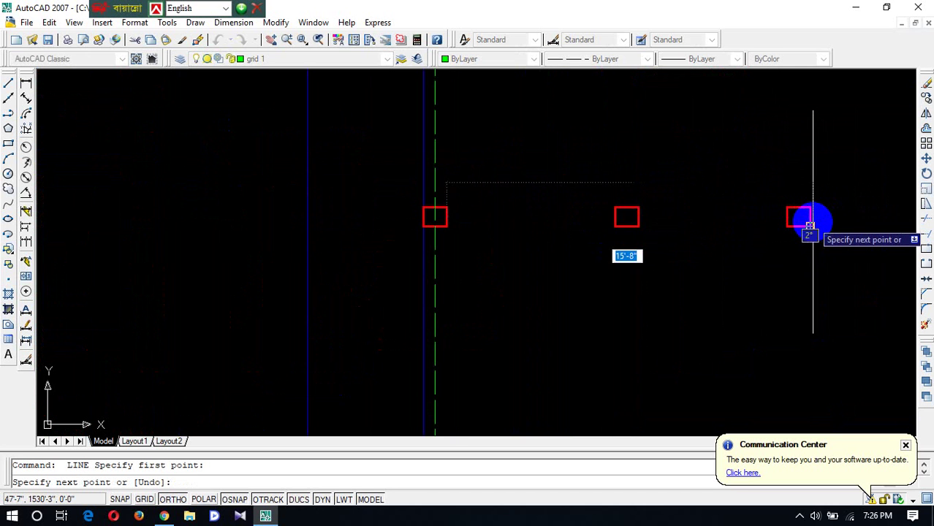
left_click(810, 218)
key("Return")
scroll(810, 218, "down", 5)
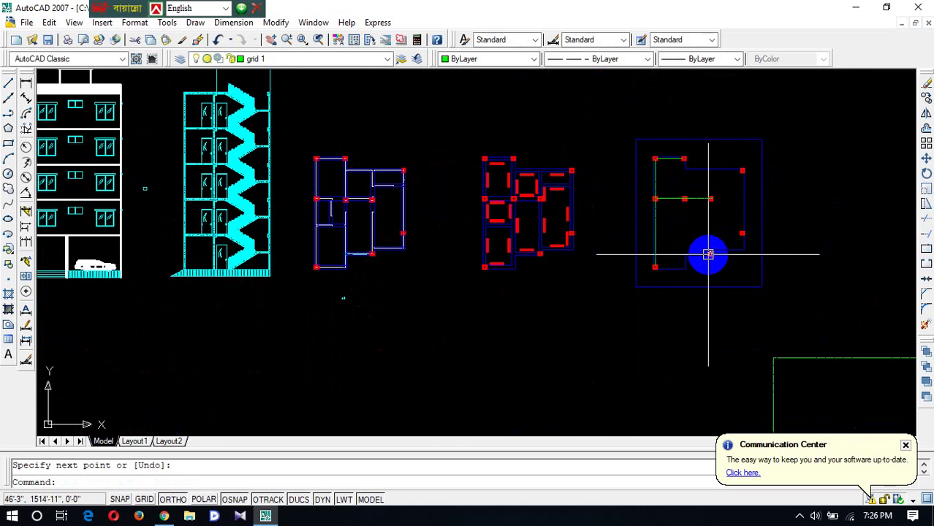
Draw a horizontal grid line from the lower column on the right side across to the left vertical grid line.
scroll(710, 253, "up", 5)
key("Return")
left_click(808, 195)
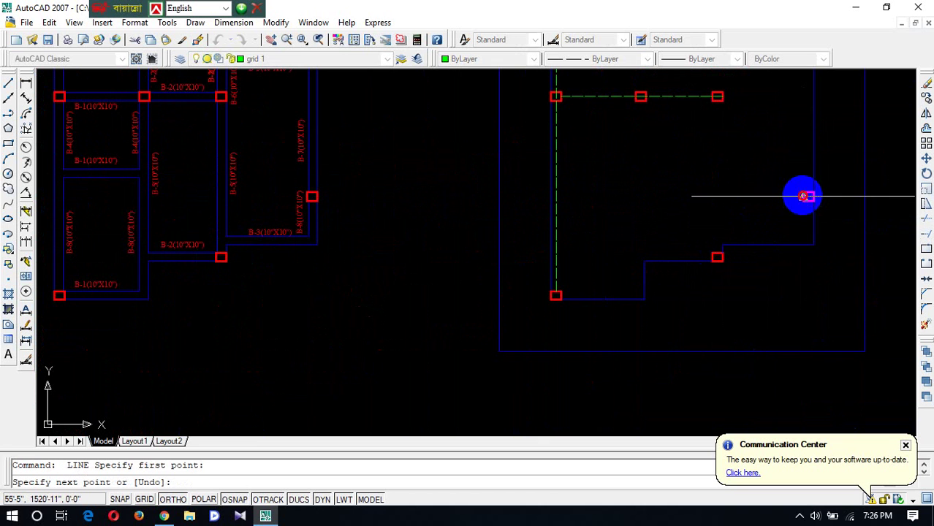
left_click(555, 196)
key("Return")
Draw a horizontal grid line from the column at the outline's lower step to the left vertical grid line.
key("Return")
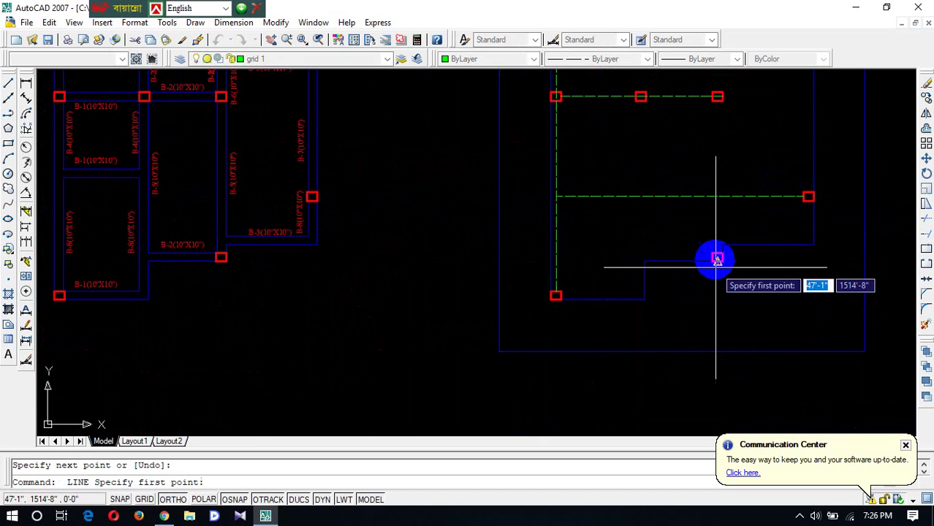
scroll(717, 259, "up", 3)
left_click(723, 271)
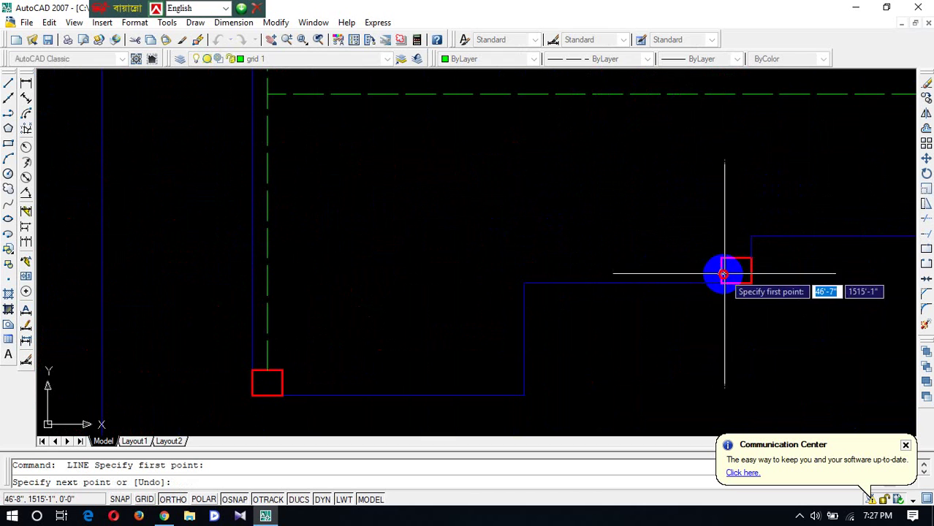
left_click(265, 272)
key("Return")
scroll(474, 254, "down", 6)
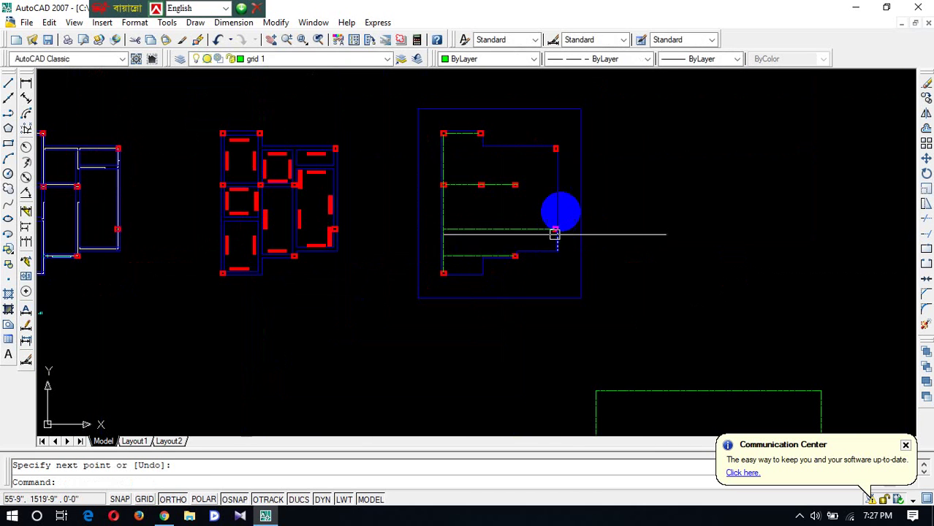
Draw a vertical grid line from the second topmost column down to the outline's bottom edge.
scroll(559, 219, "up", 6)
key("Return")
scroll(537, 314, "down", 6)
scroll(555, 239, "up", 5)
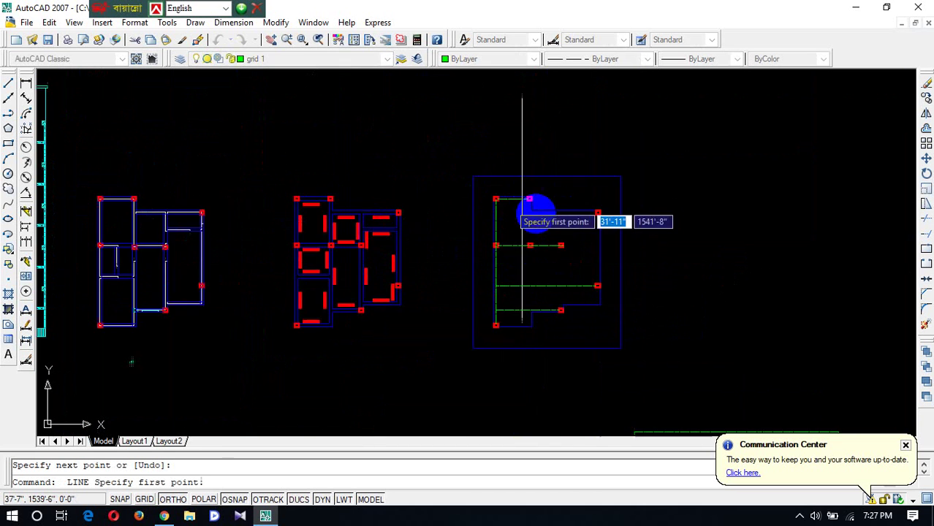
left_click(519, 175)
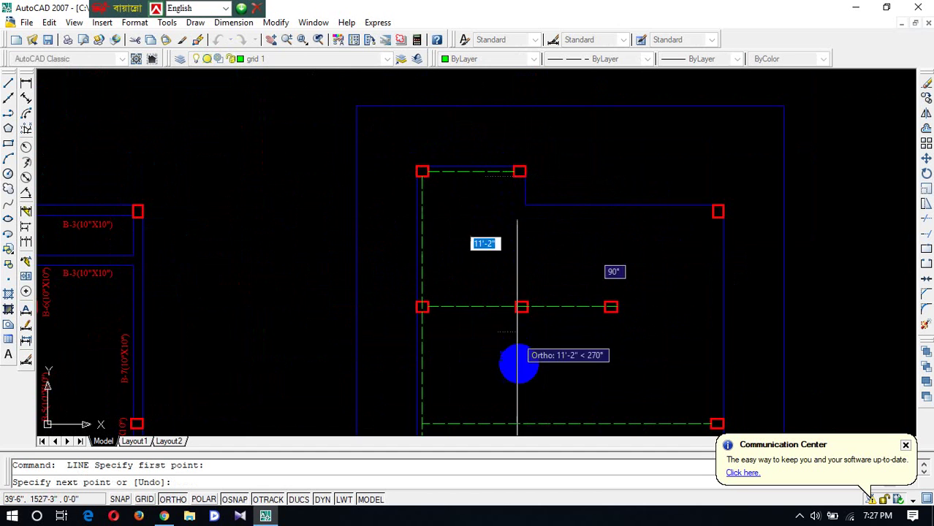
scroll(517, 352, "down", 5)
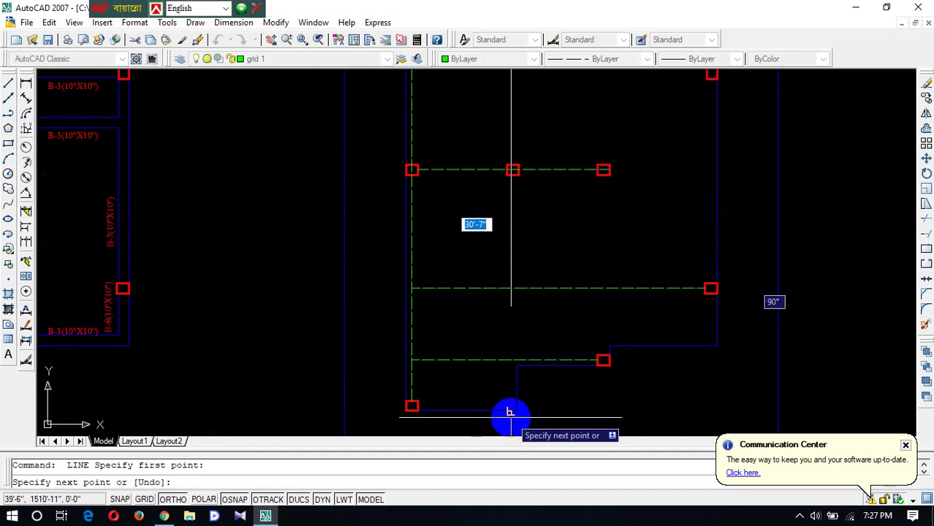
key("Return")
Draw a vertical grid line from the third column of the middle row down to the column at the lower step.
scroll(454, 361, "down", 3)
scroll(528, 265, "up", 3)
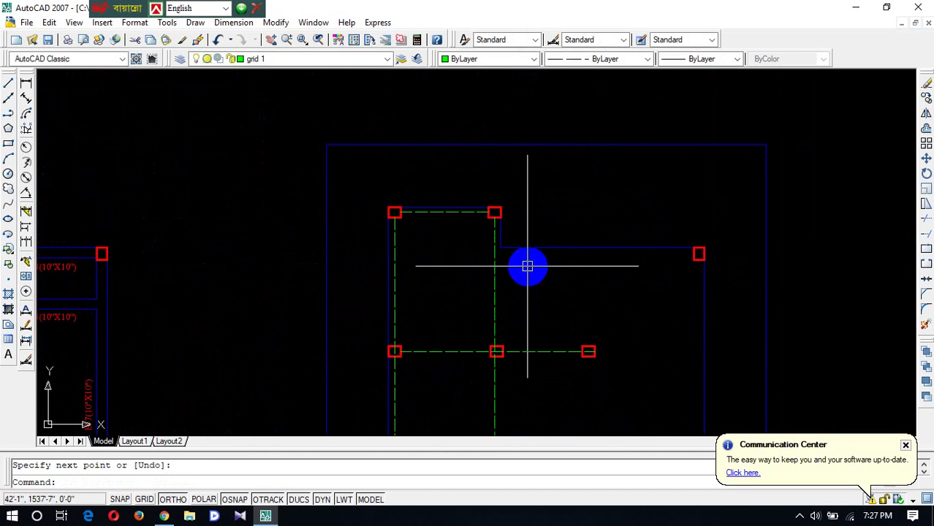
key("Return")
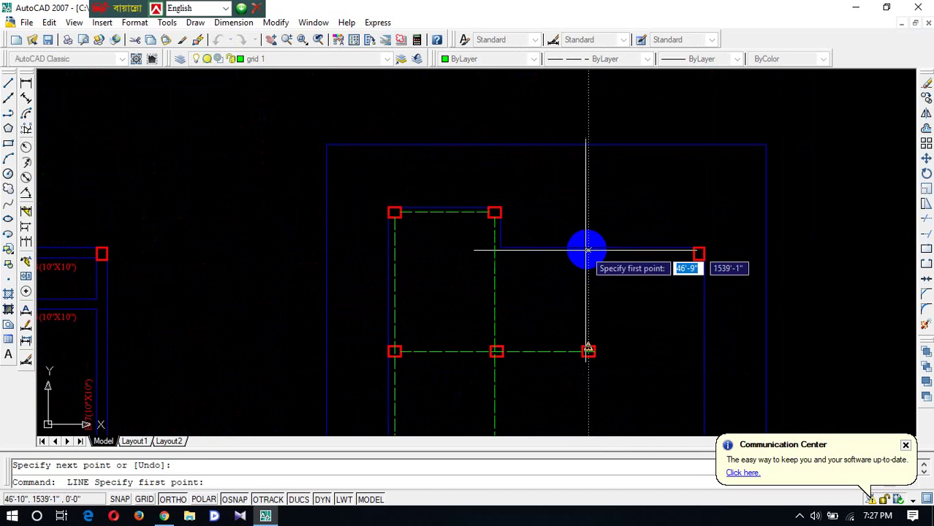
scroll(588, 351, "up", 4)
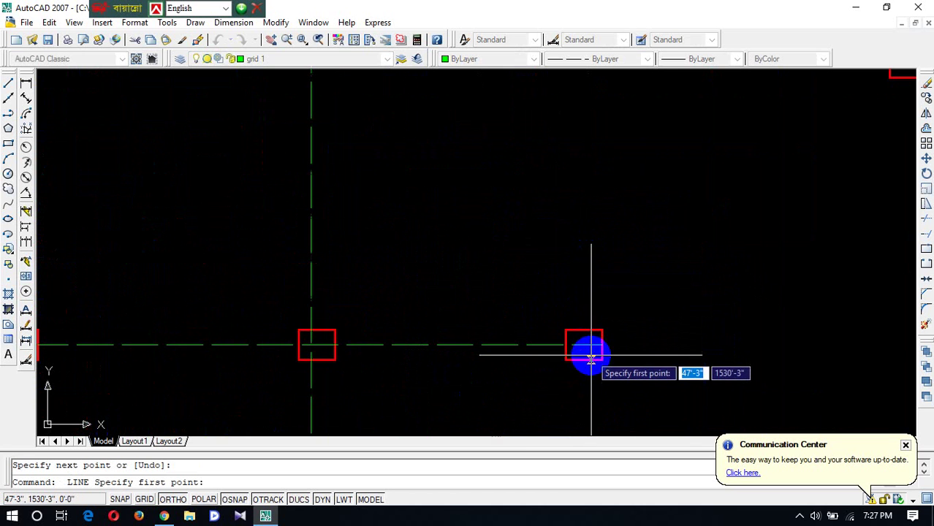
left_click(591, 326)
scroll(591, 327, "down", 3)
scroll(591, 310, "up", 5)
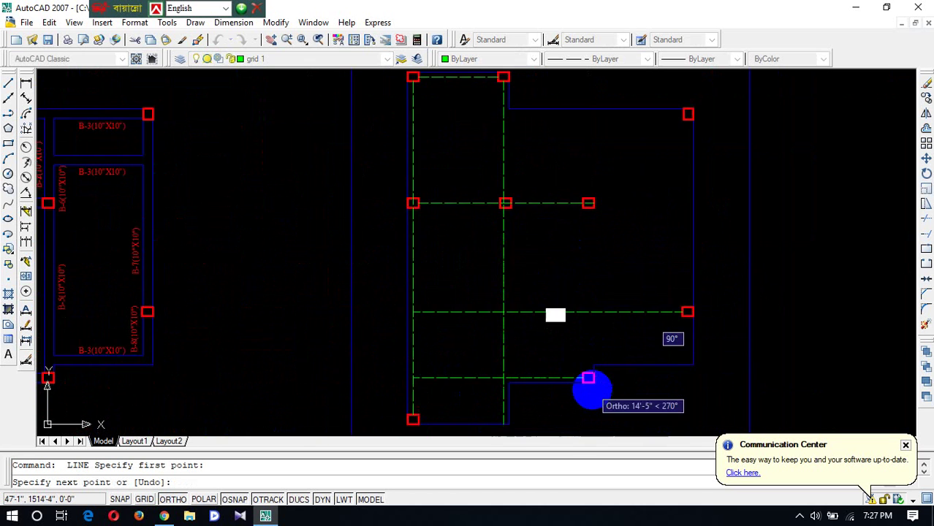
left_click(586, 369)
key("Return")
scroll(574, 336, "down", 5)
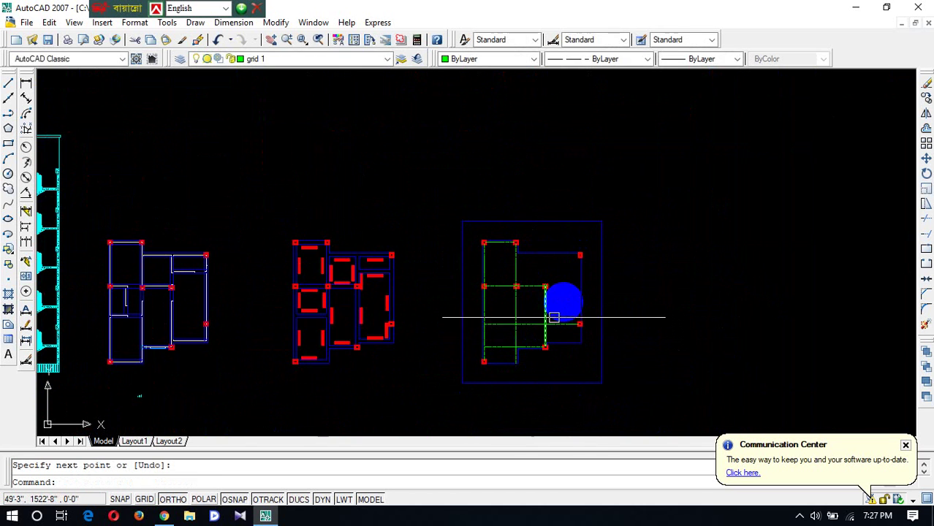
Draw a vertical grid line from the upper-right column's bottom midpoint down to the column below it.
key("Return")
scroll(581, 267, "up", 5)
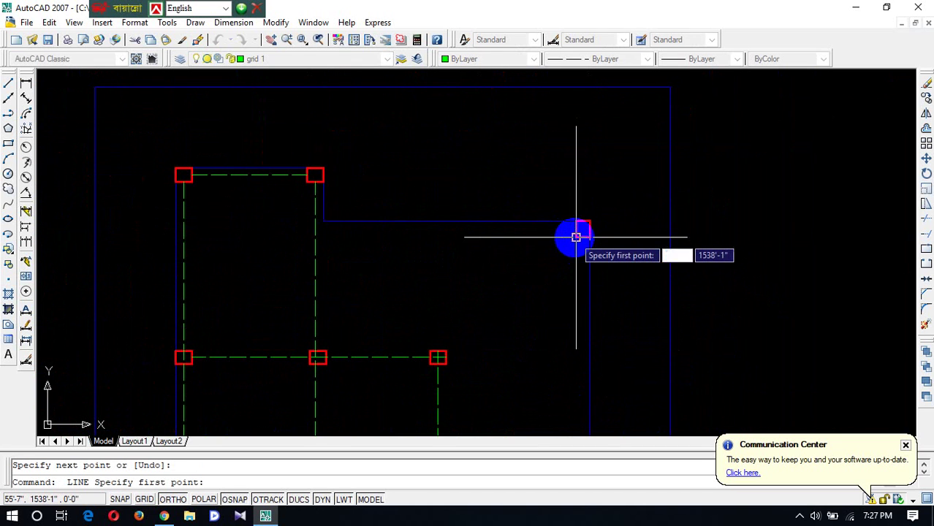
left_click(583, 236)
scroll(569, 315, "down", 5)
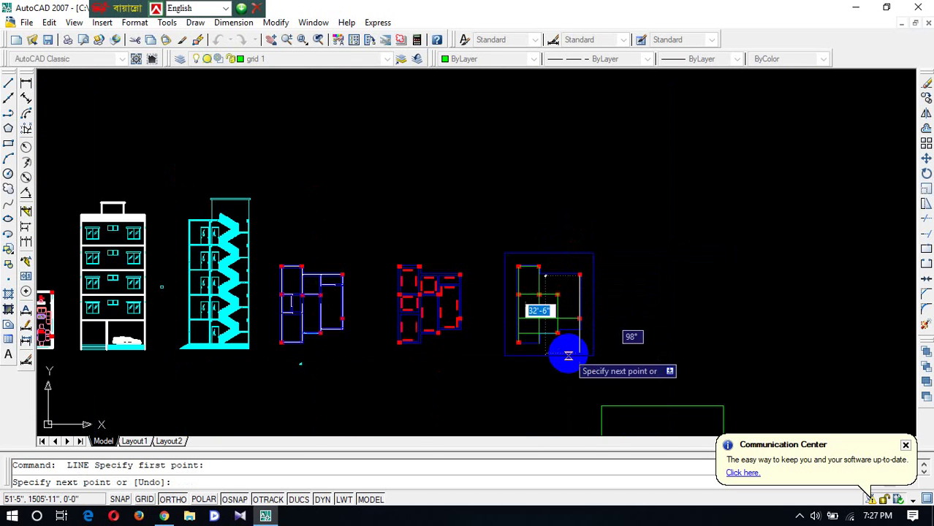
scroll(594, 248, "up", 3)
scroll(611, 202, "up", 4)
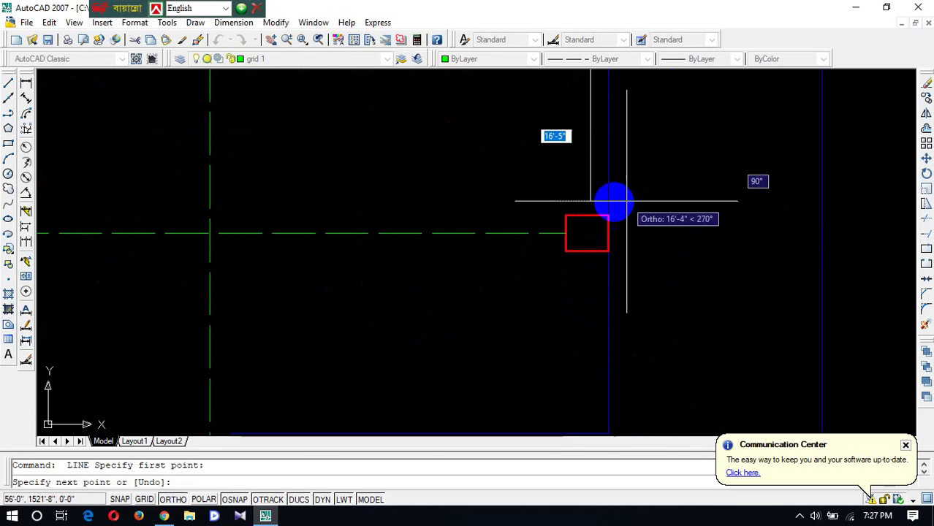
key("Return")
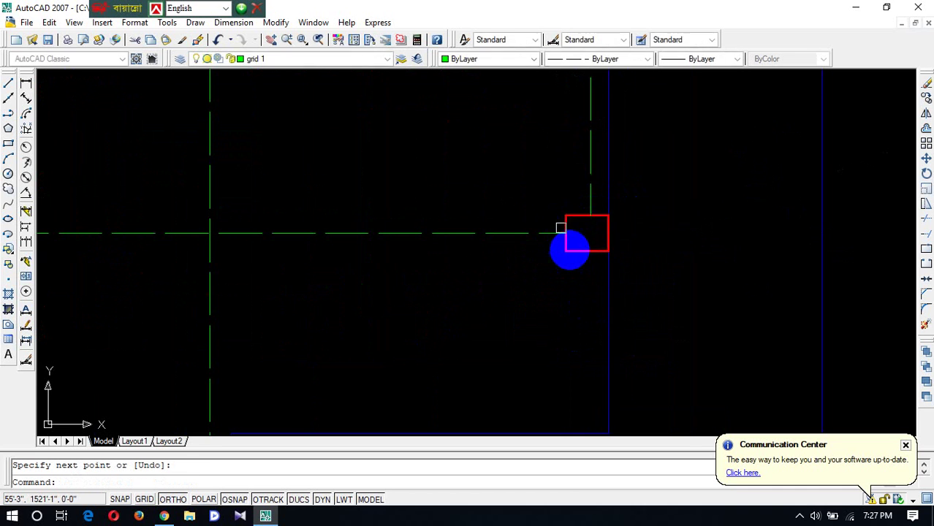
Draw a horizontal grid line from the upper-right column across to the left vertical grid line.
scroll(601, 255, "down", 4)
key("Return")
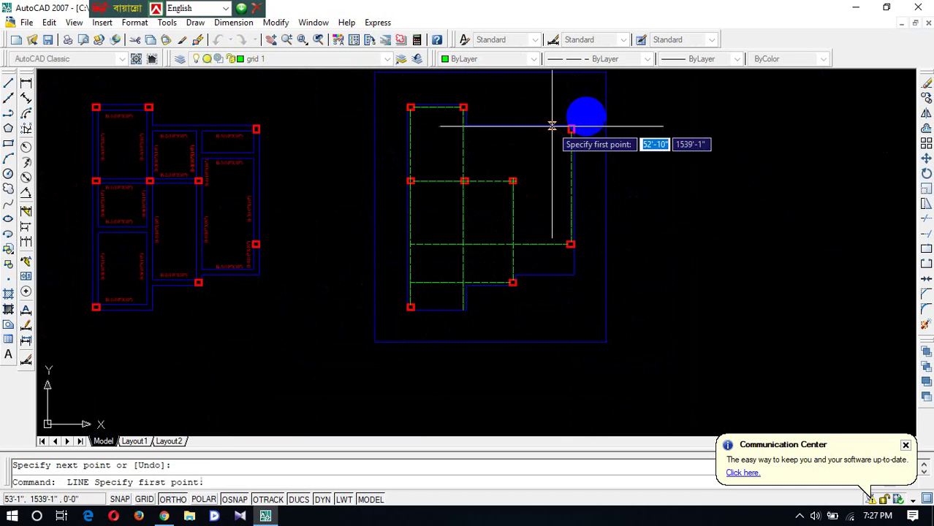
scroll(555, 128, "up", 5)
left_click(520, 164)
scroll(527, 163, "down", 4)
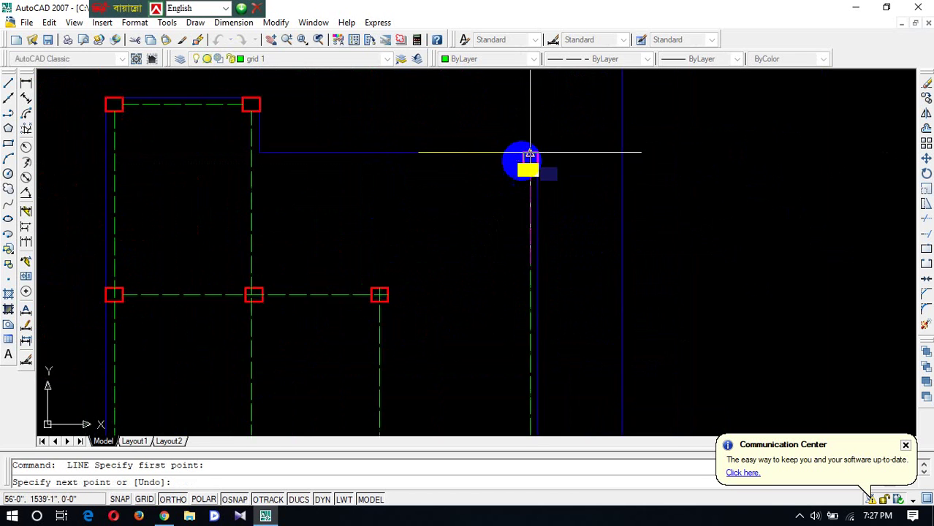
scroll(433, 150, "up", 5)
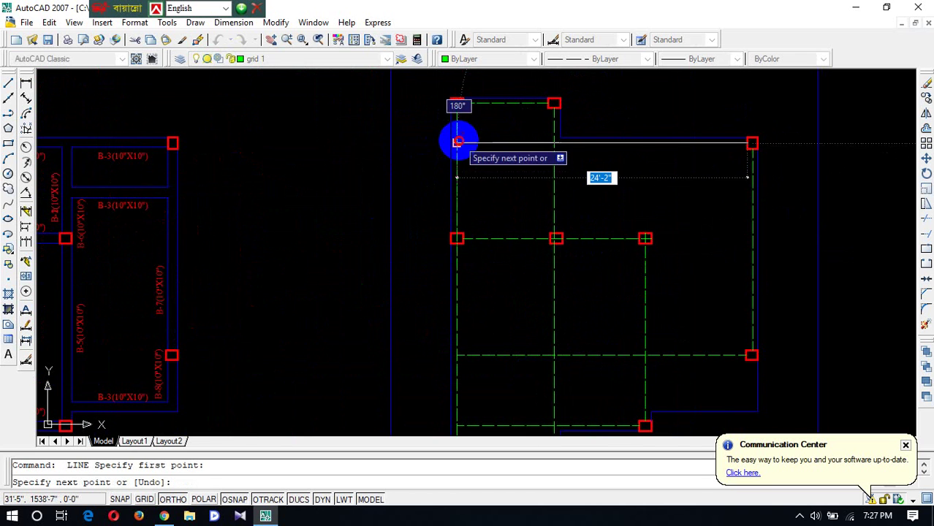
left_click(456, 144)
key("Return")
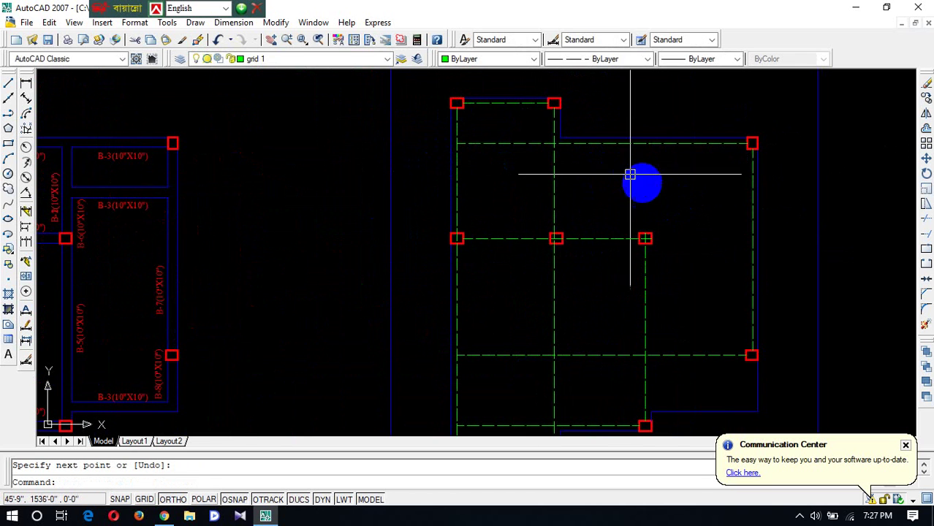
Draw a horizontal grid line from the bottom-left column's side midpoint to the right side of the surrounding rectangle.
scroll(636, 182, "down", 4)
scroll(657, 240, "up", 5)
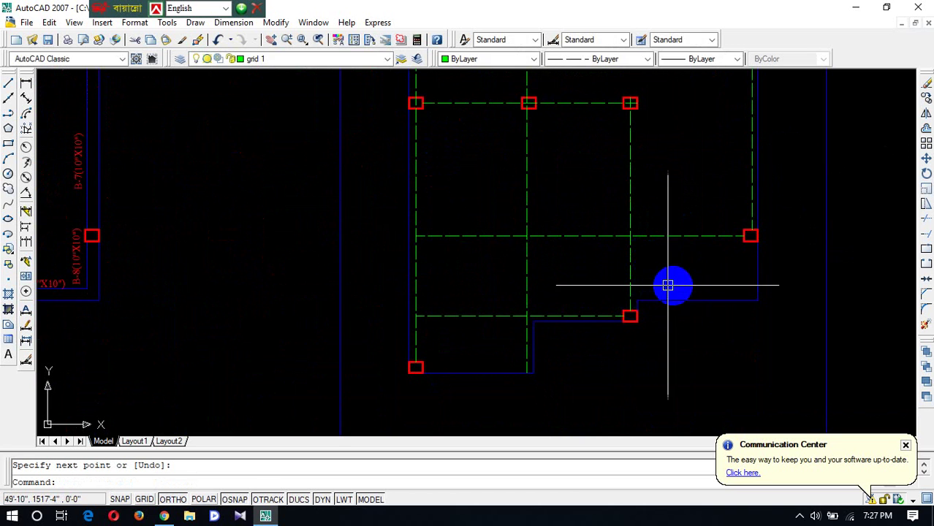
key("Return")
scroll(415, 370, "up", 3)
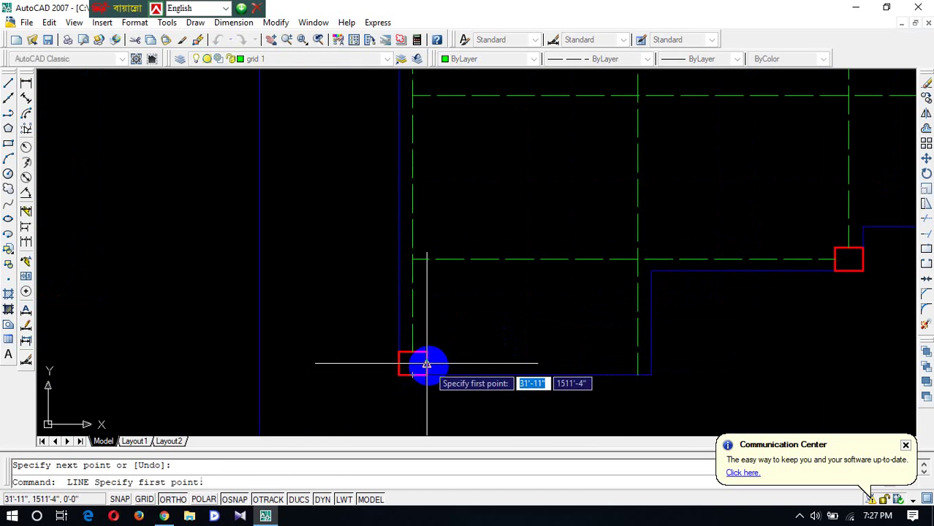
left_click(427, 363)
scroll(626, 349, "down", 3)
left_click(777, 352)
key("Return")
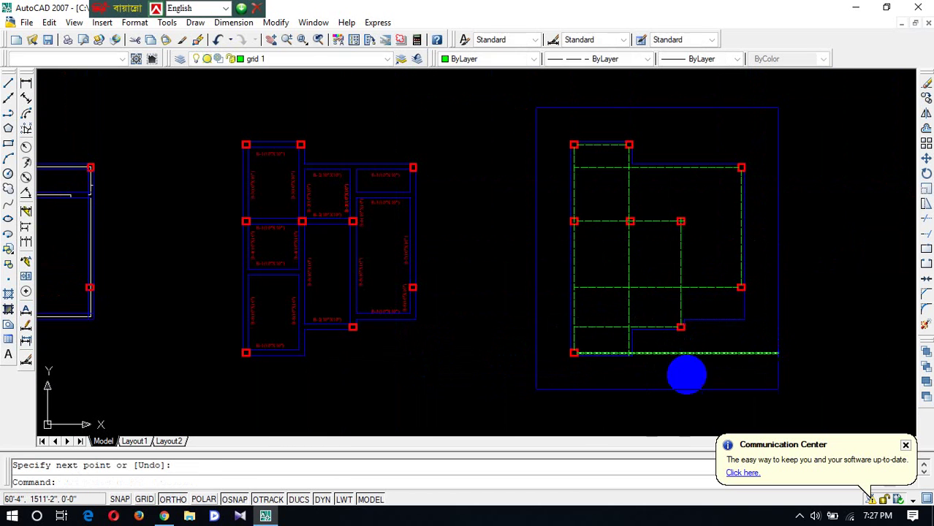
key("Return")
scroll(669, 316, "up", 3)
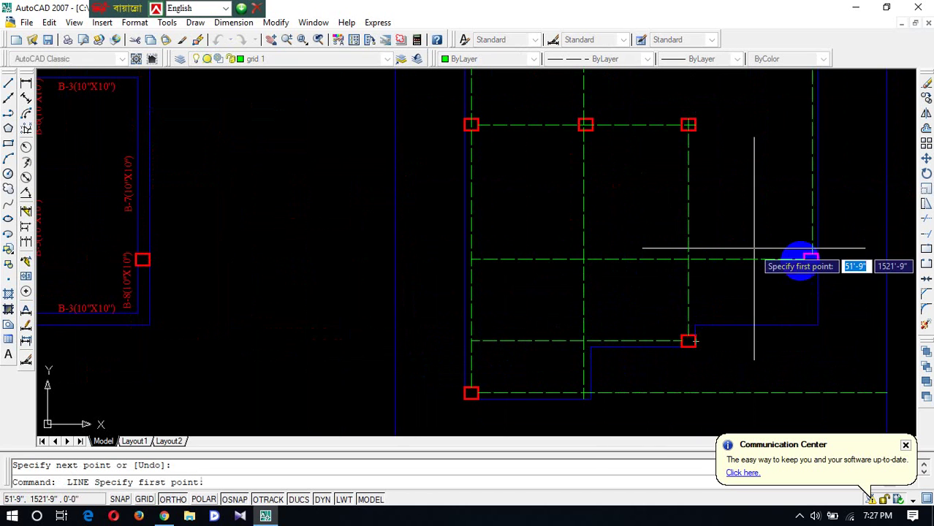
key("Escape")
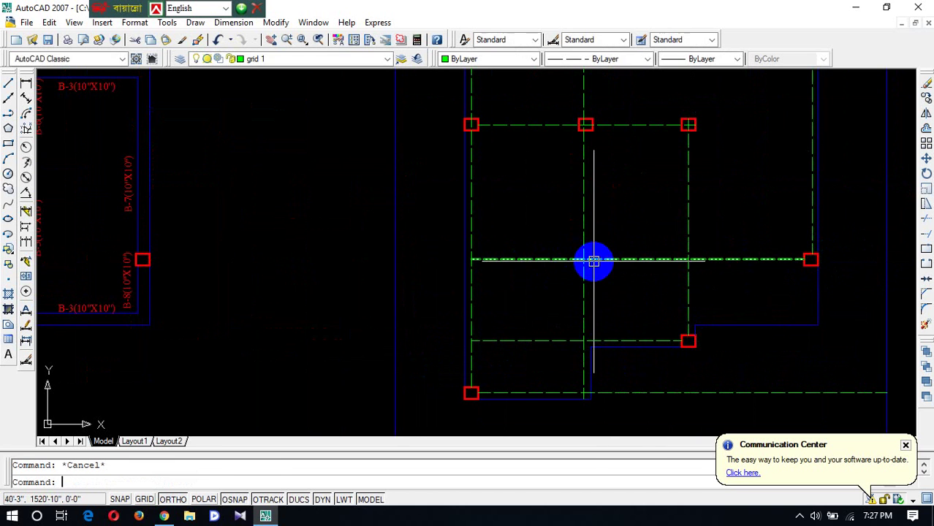
Extend the horizontal grid lines of the lower-step column and the lower-right column to the left side of the surrounding rectangle.
type("EX")
key("Return")
key("Return")
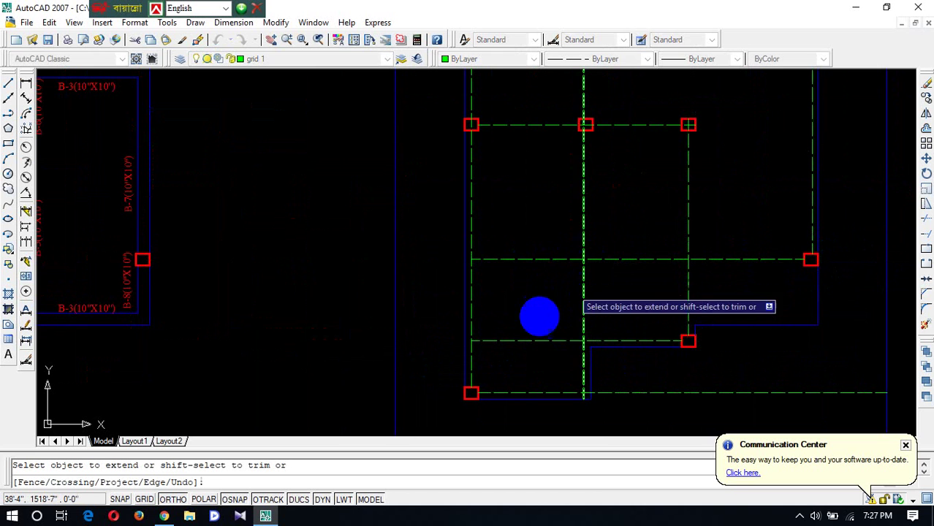
left_click(538, 315)
left_click(535, 317)
left_click(535, 318)
left_click(524, 356)
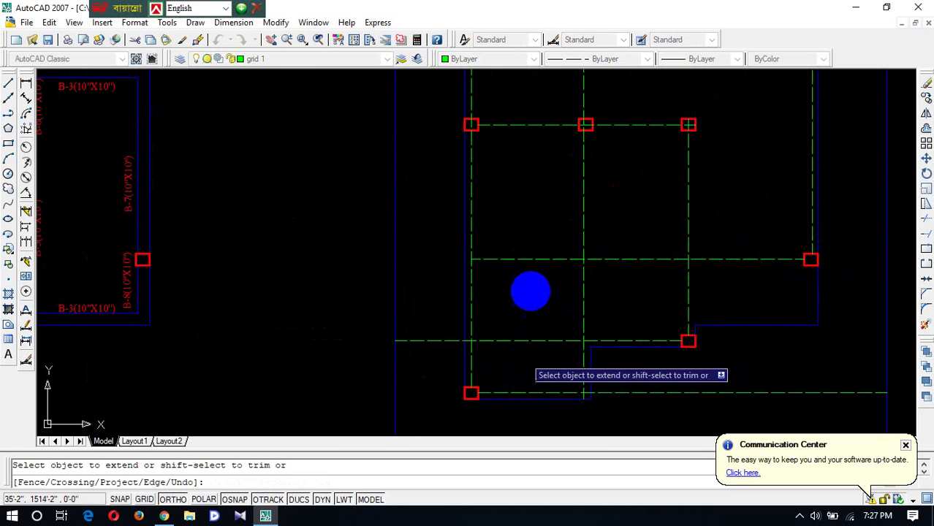
left_click(554, 221)
left_click(518, 354)
left_click(536, 228)
left_click(521, 296)
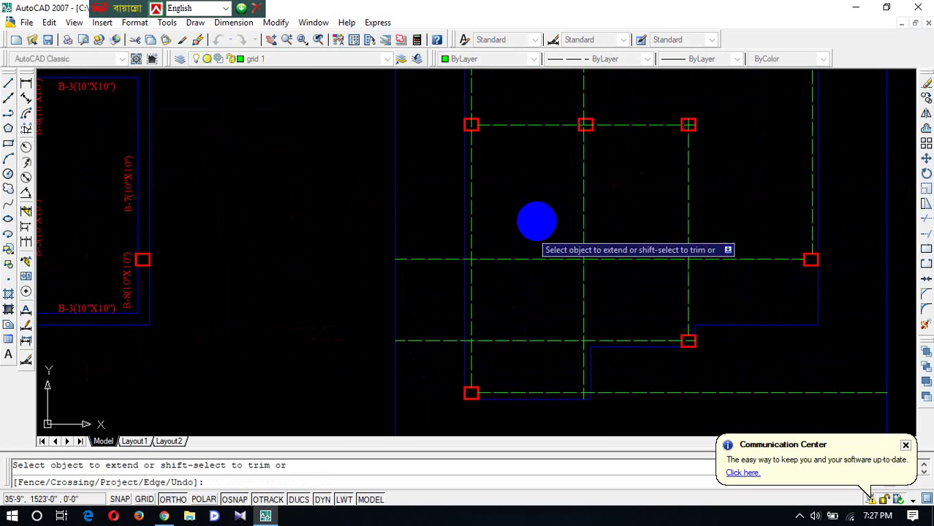
Extend the middle-row, upper-right and top-row horizontal grid lines to the rectangle's left side, and the top-row line also to its right side.
left_click(516, 109)
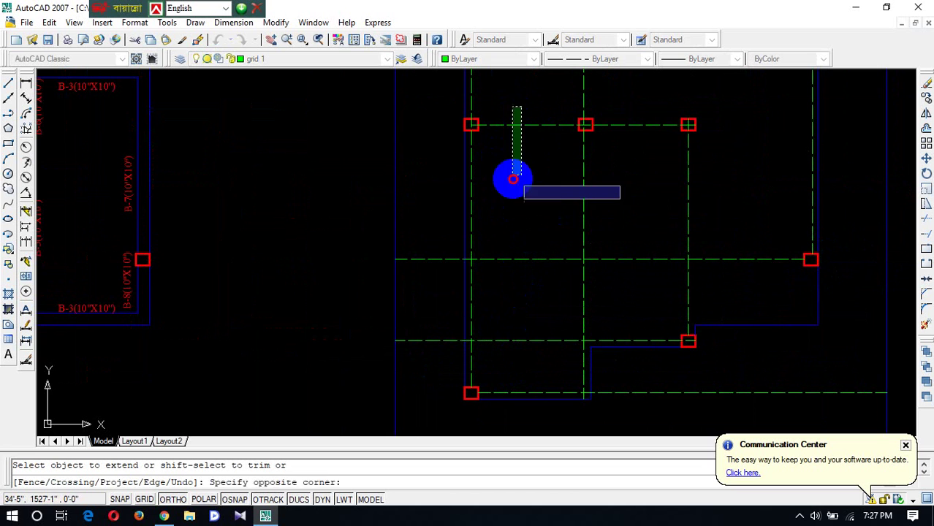
left_click(540, 115)
left_click(504, 192)
left_click(517, 184)
scroll(517, 183, "down", 3)
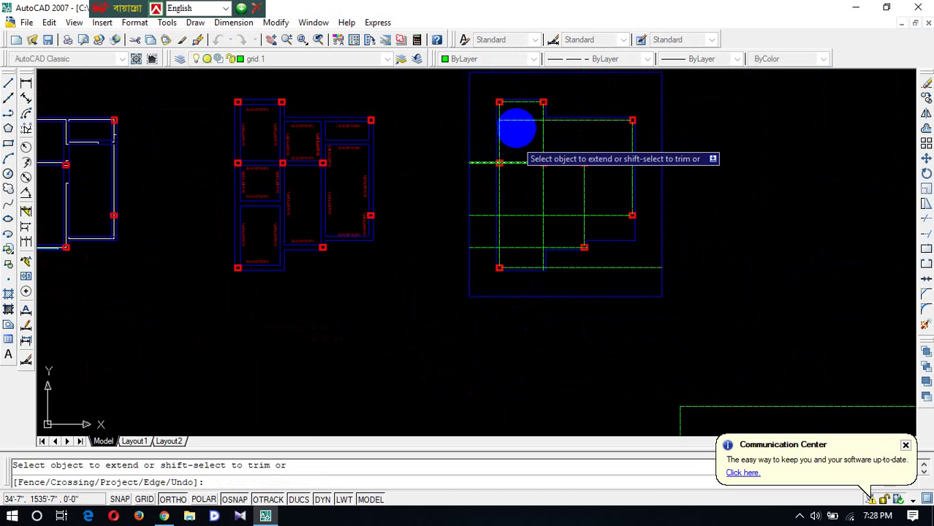
scroll(521, 109, "up", 3)
left_click(530, 95)
left_click(506, 125)
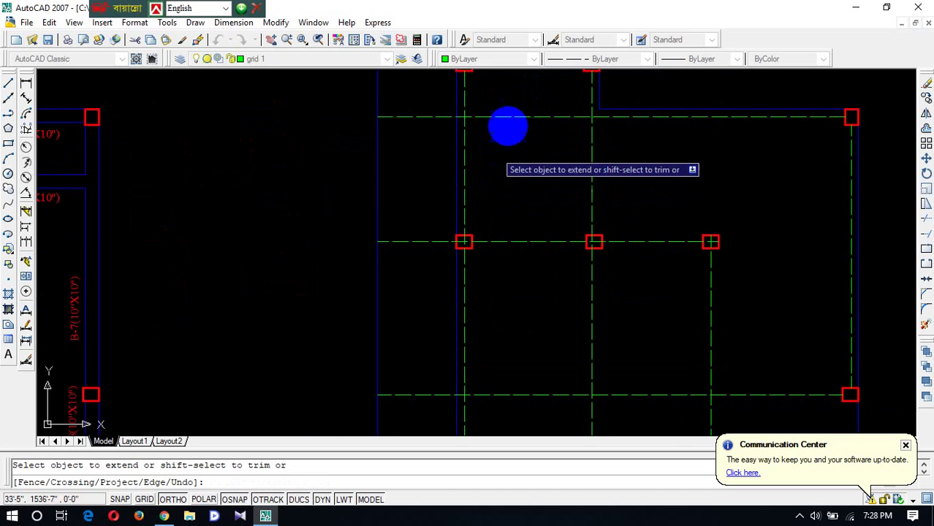
scroll(500, 161, "down", 3)
scroll(508, 117, "up", 4)
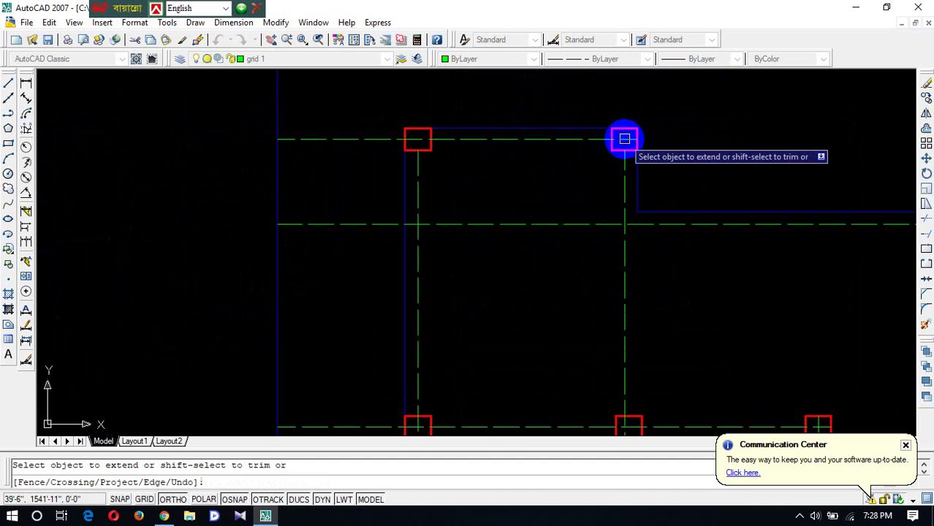
scroll(624, 139, "down", 6)
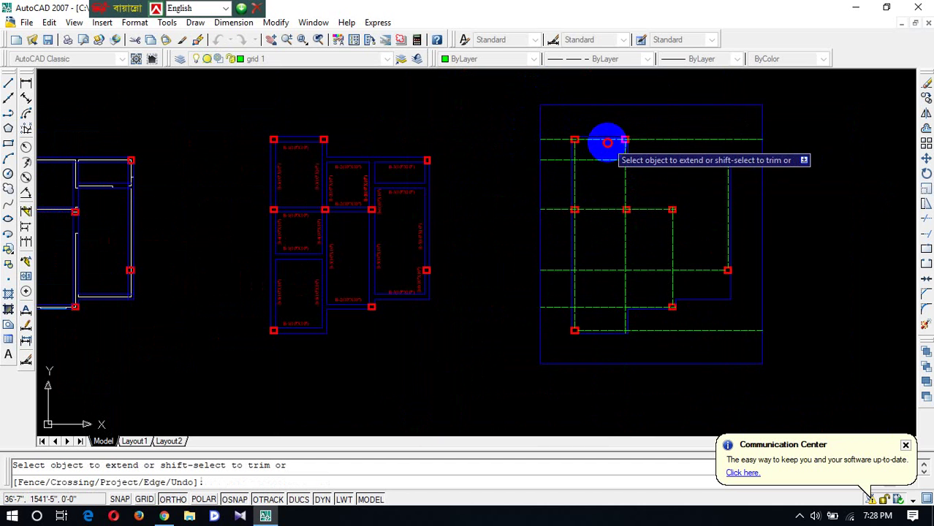
Extend the four vertical grid lines to the rectangle's top and bottom sides and the remaining short horizontal lines to its right side.
left_click(625, 154)
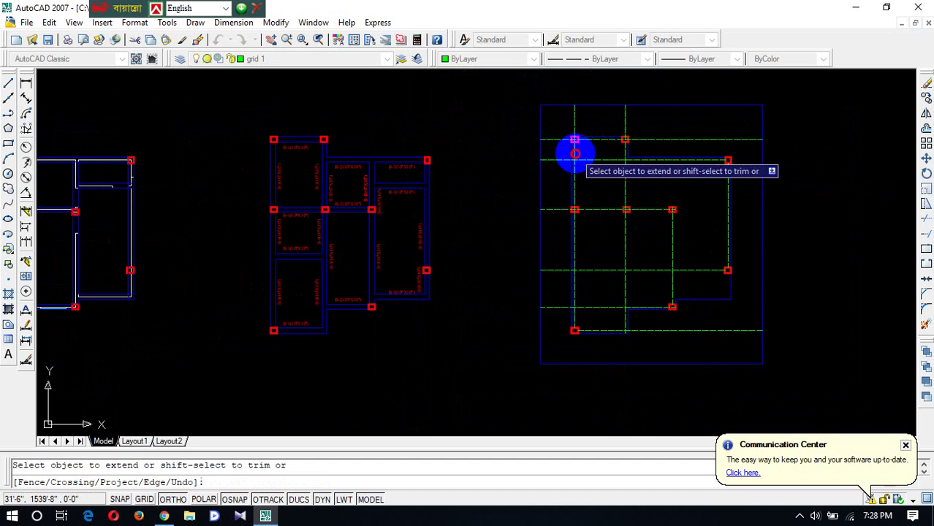
left_click(679, 162)
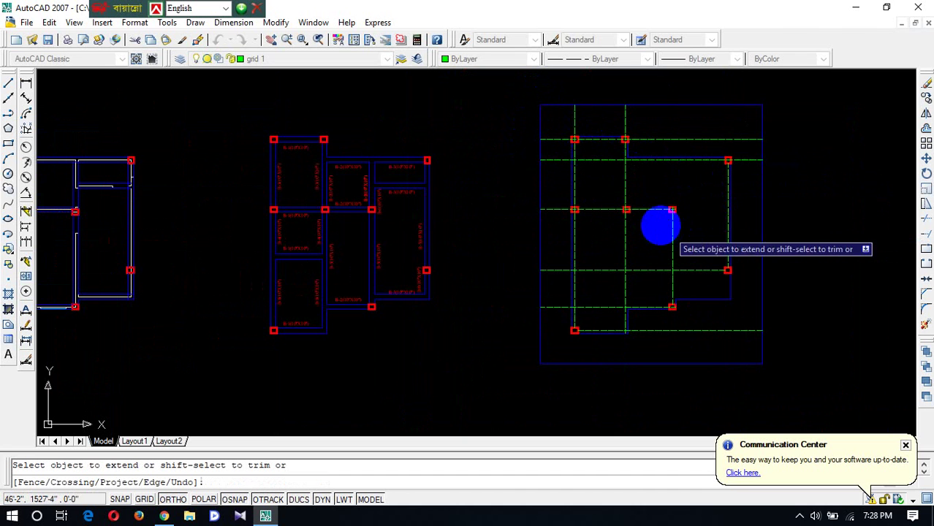
left_click(658, 210)
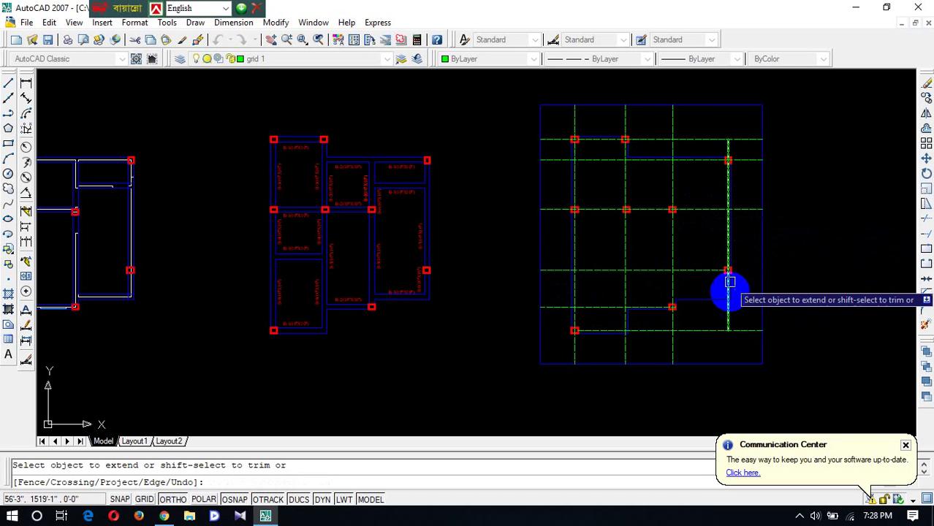
left_click(728, 308)
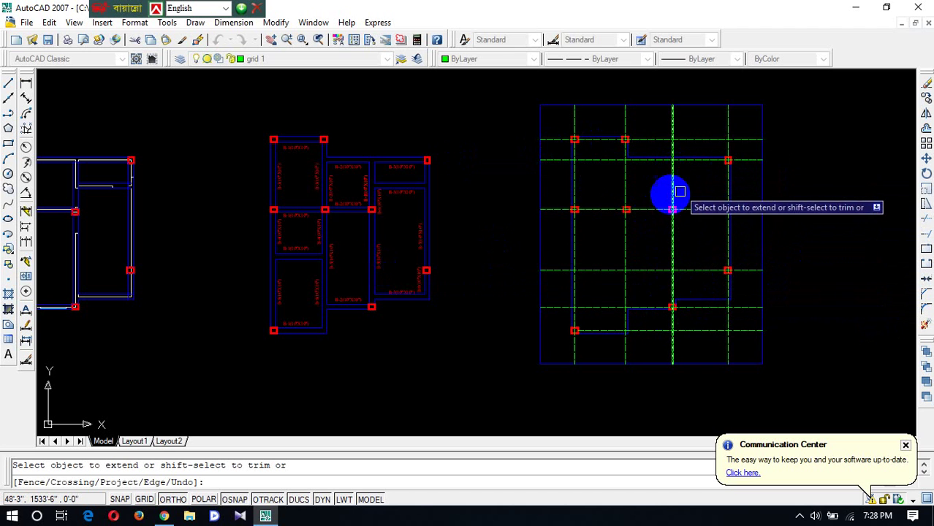
key("Escape")
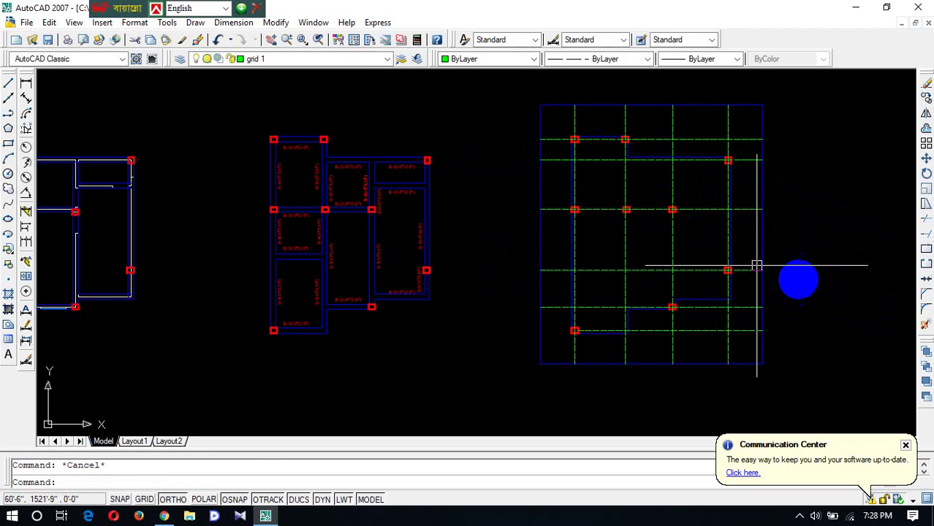
Erase the right side of the surrounding rectangle and the building outline segment running above the lower-right column.
scroll(776, 242, "up", 5)
left_click(757, 198)
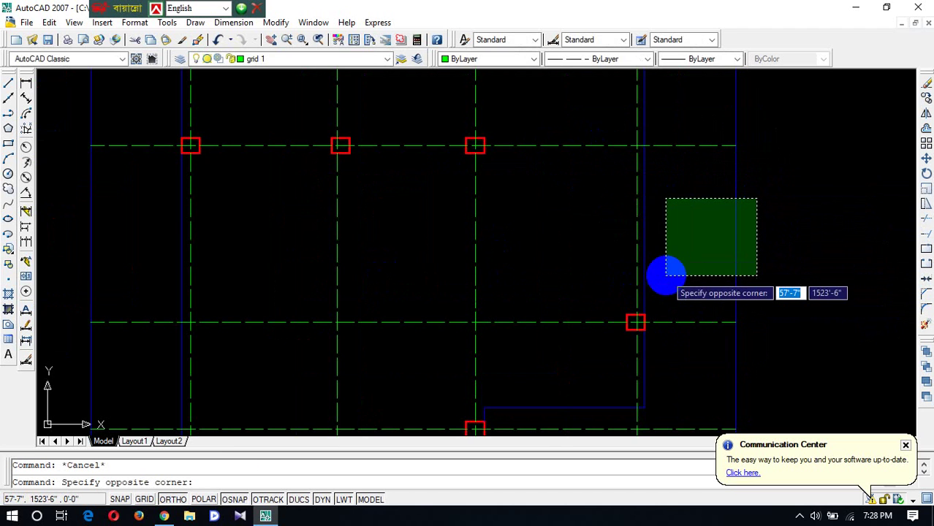
left_click(643, 276)
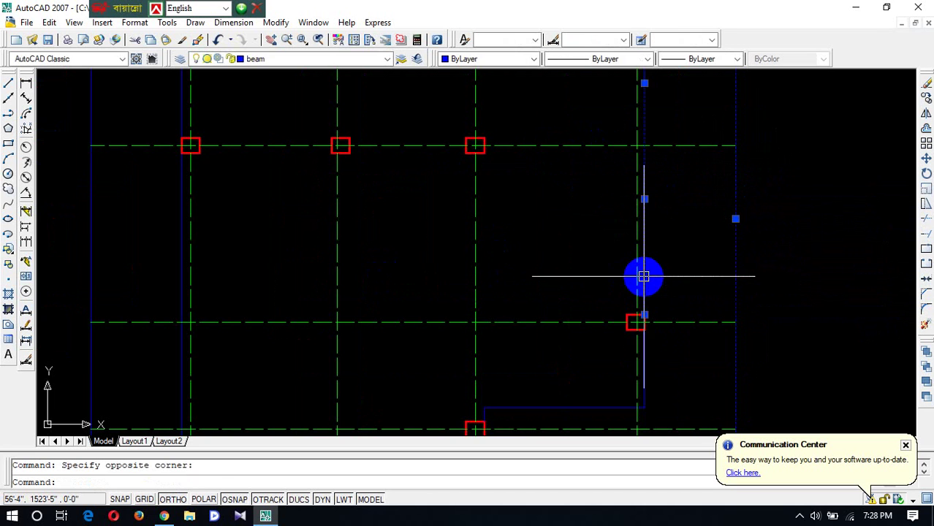
key("Delete")
scroll(709, 194, "down", 5)
scroll(662, 258, "up", 5)
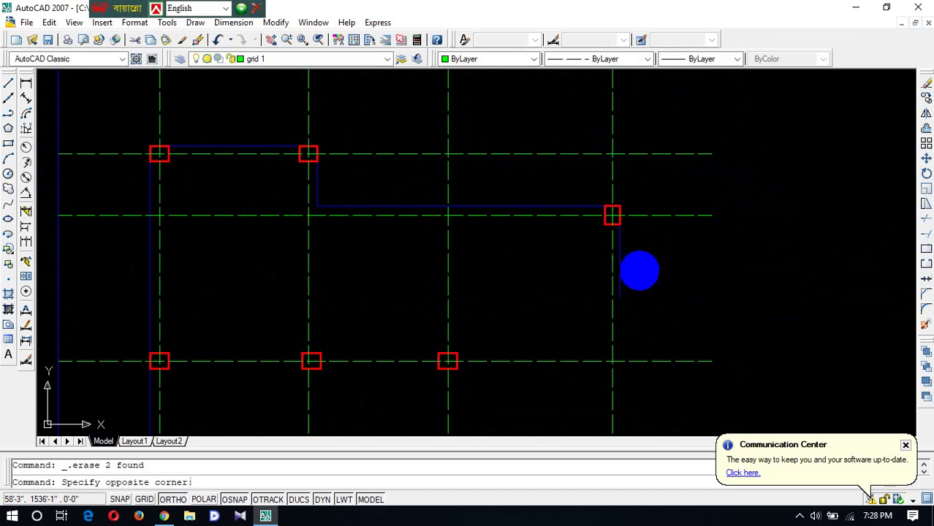
Erase the building outline segments below and to the left of the upper-right column, along with the remaining upper outline pieces.
left_click(618, 292)
key("Delete")
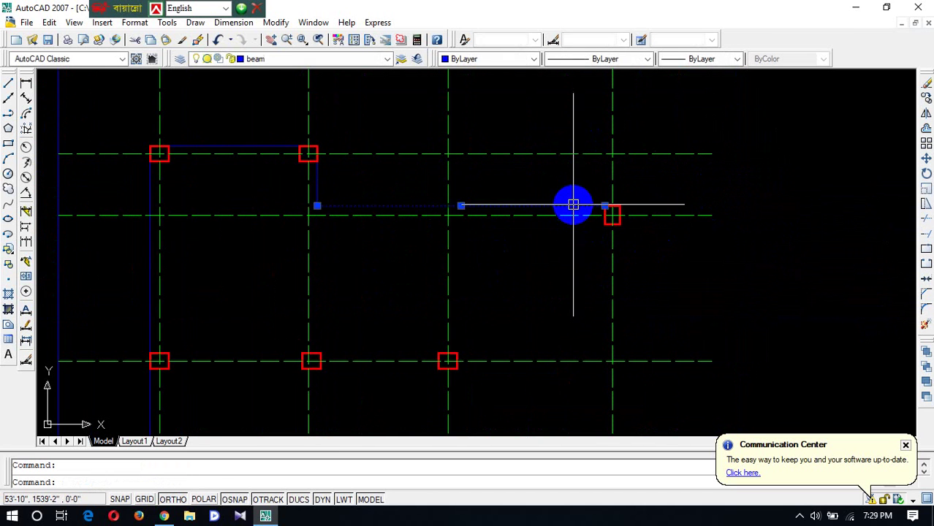
key("Delete")
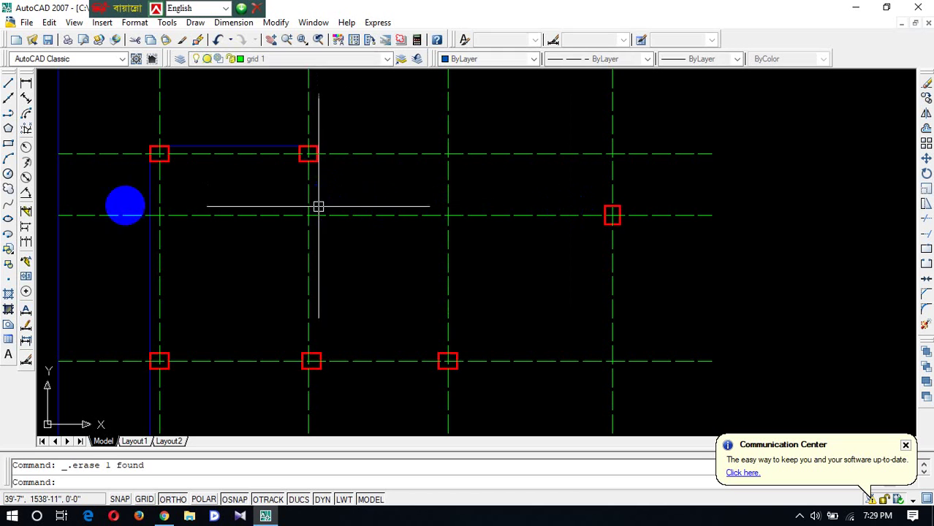
scroll(484, 179, "down", 5)
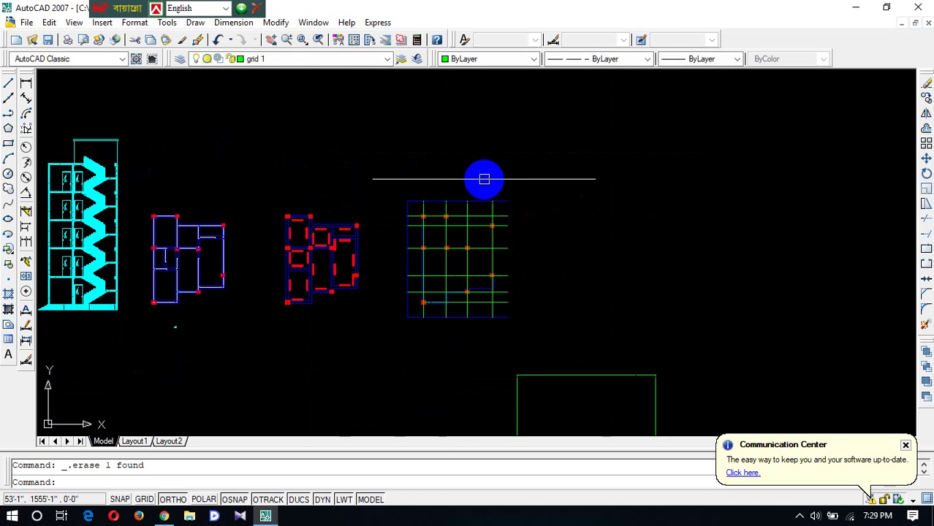
Erase the top and left sides of the surrounding rectangle.
scroll(489, 200, "up", 5)
left_click(490, 200)
left_click(307, 239)
left_click(277, 239)
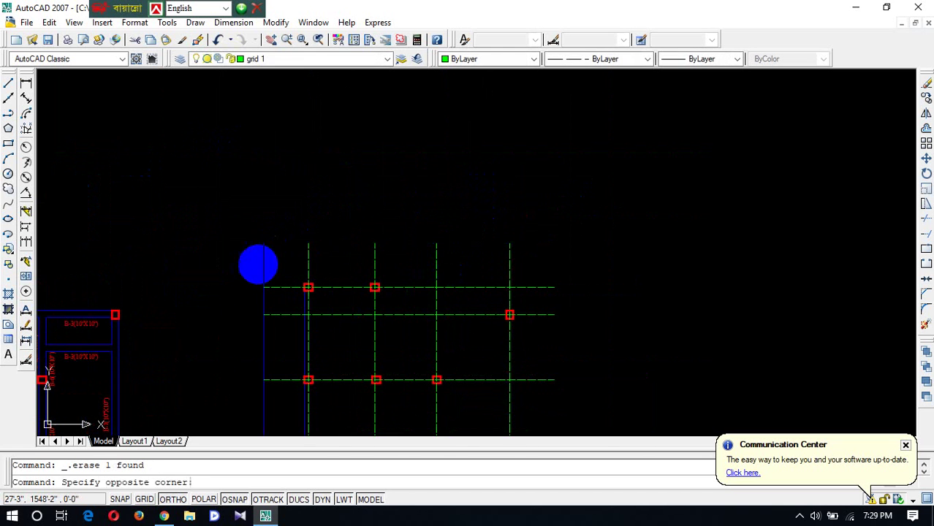
left_click(245, 280)
key("Delete")
Erase the building outline's left edge running beside the leftmost vertical grid line.
scroll(289, 342, "up", 8)
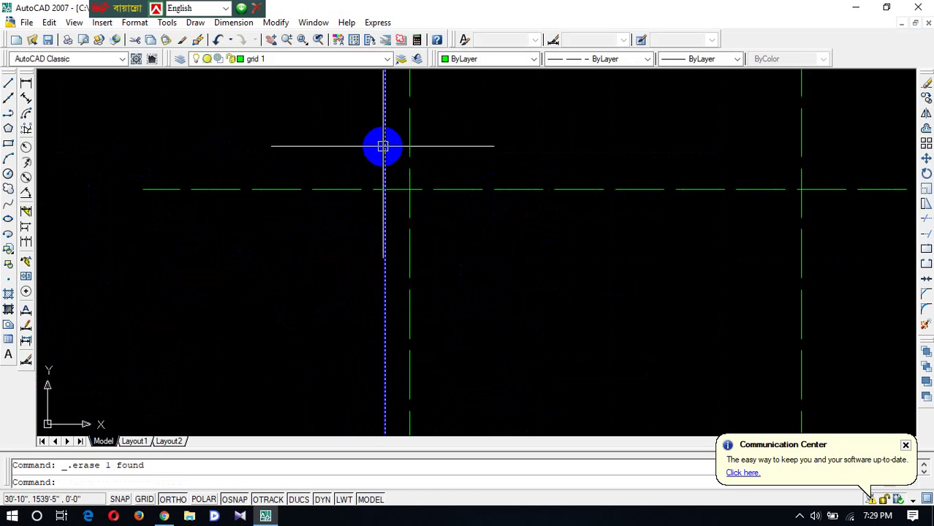
scroll(409, 219, "down", 3)
scroll(382, 301, "up", 3)
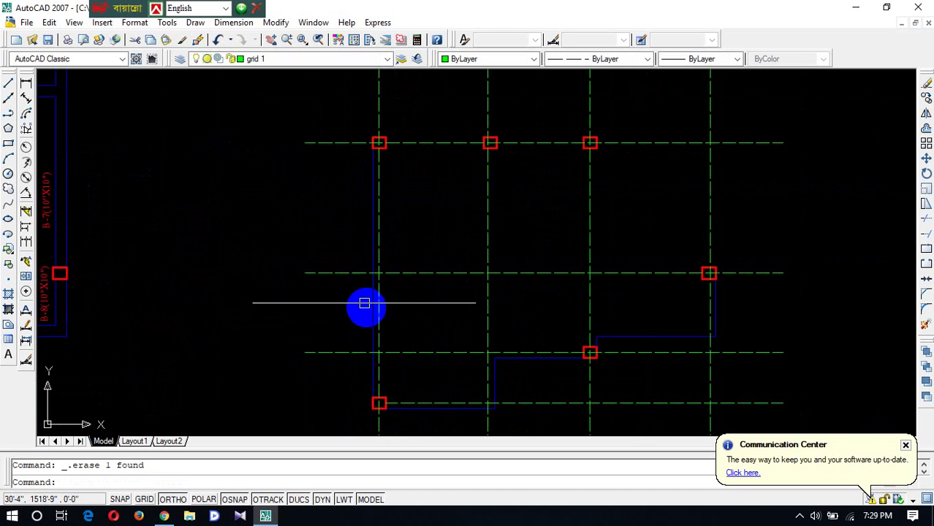
key("Delete")
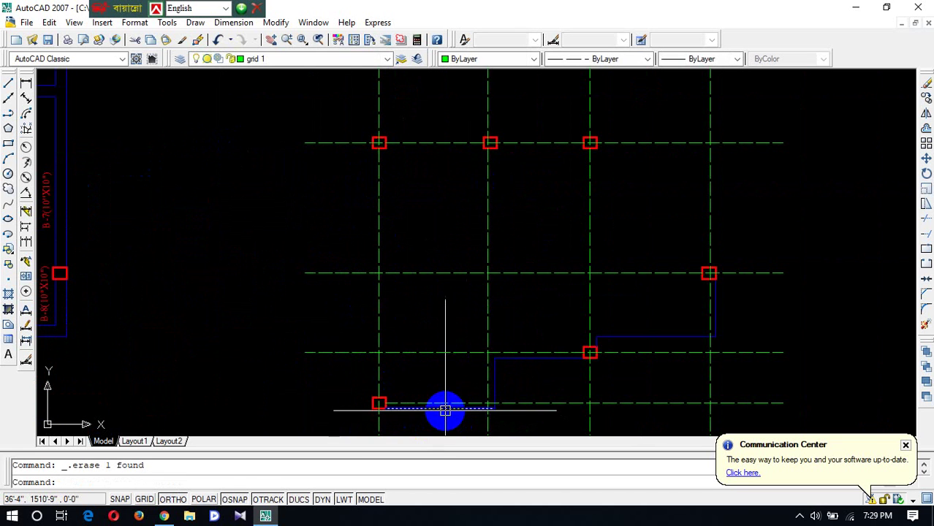
Erase the stepped building outline segments along the bottom and lower right of the grid.
left_click(445, 408)
key("Delete")
left_click(495, 378)
key("Delete")
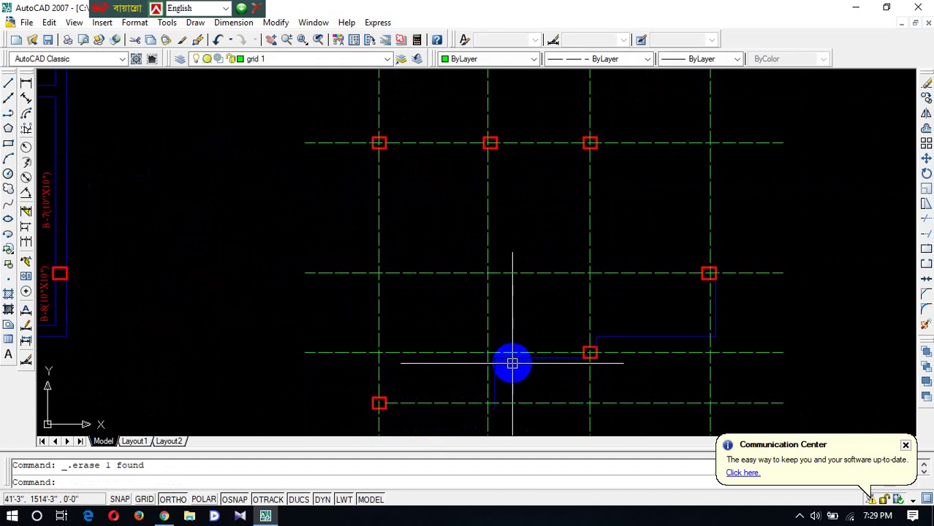
key("Delete")
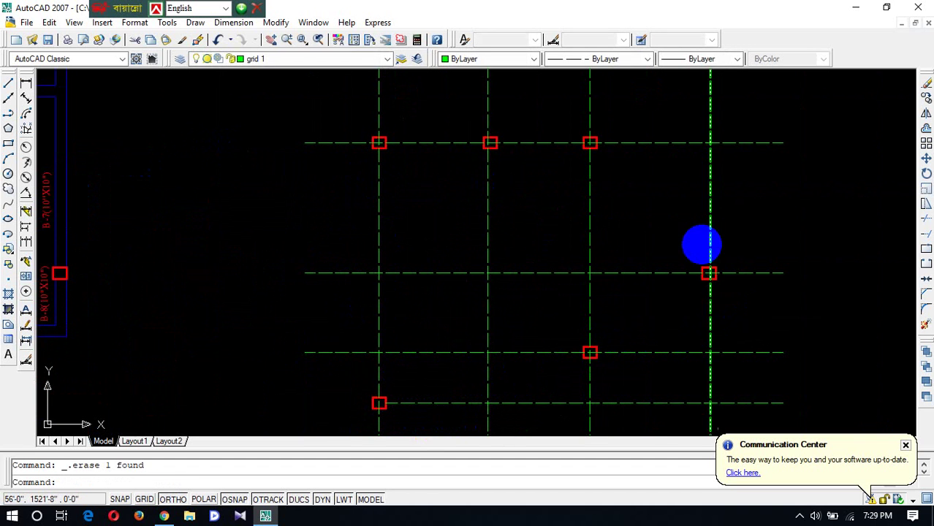
Draw a vertical helper line from the left end of the lower-step column's grid line down to the rectangle's bottom side.
scroll(701, 244, "down", 4)
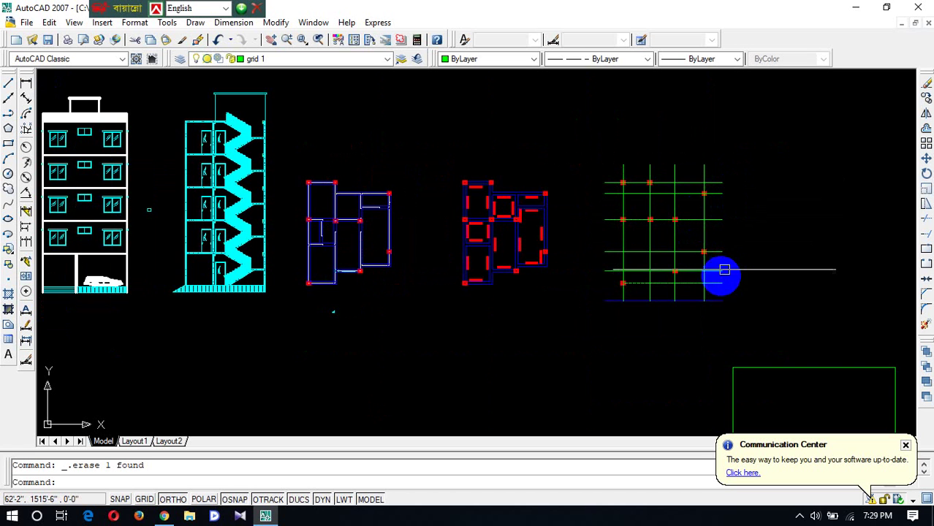
scroll(675, 307, "up", 3)
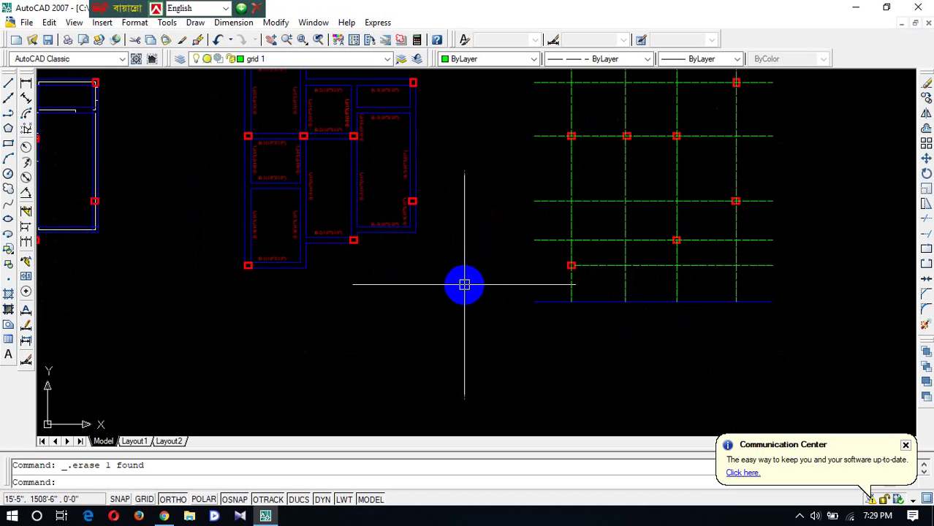
key("Return")
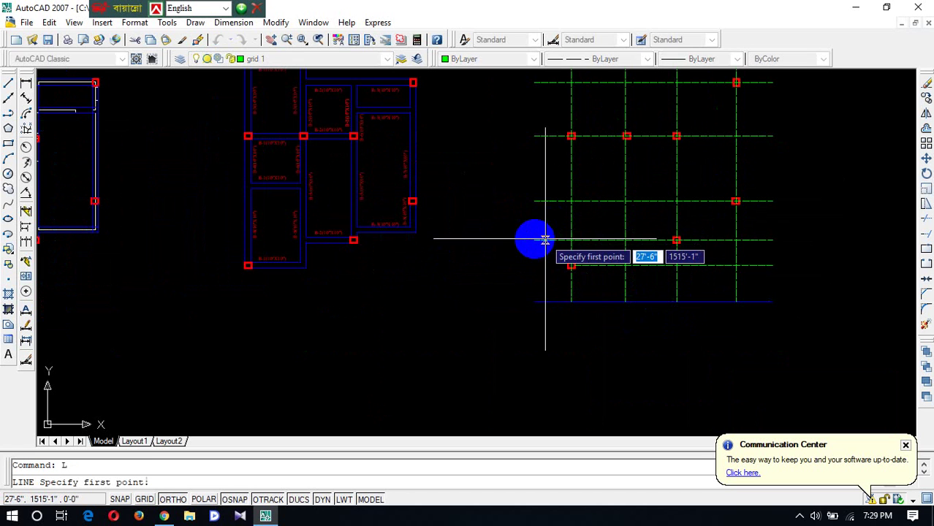
left_click(534, 239)
left_click(534, 301)
key("Return")
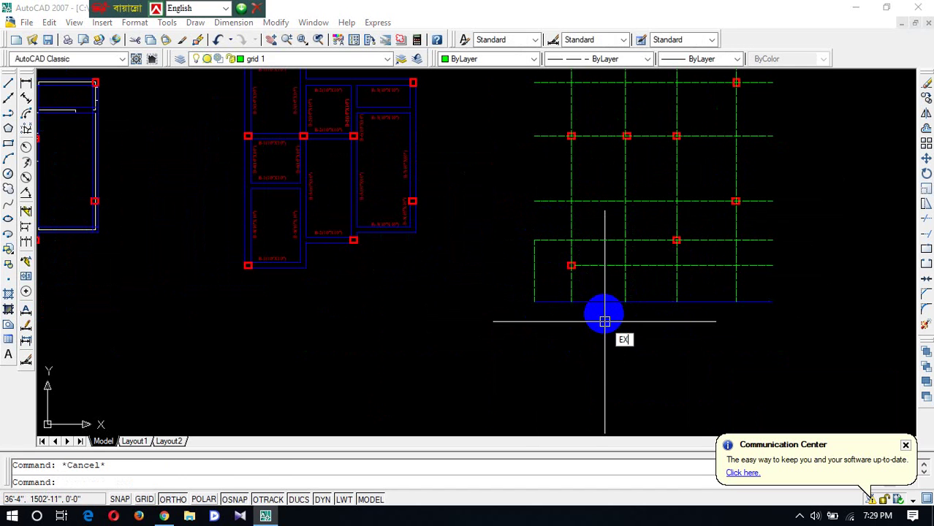
Extend the bottom-left column's horizontal grid line leftward to the vertical helper line.
key("Return")
key("Return")
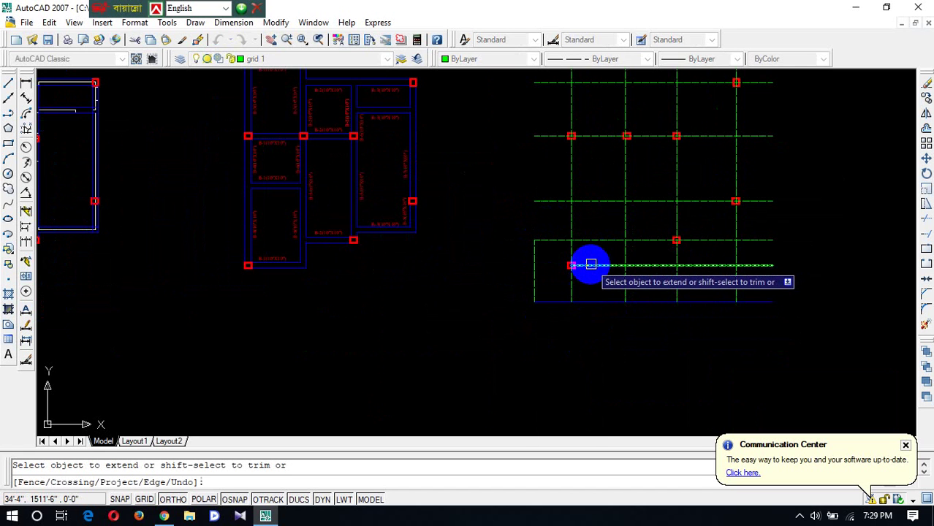
key("Escape")
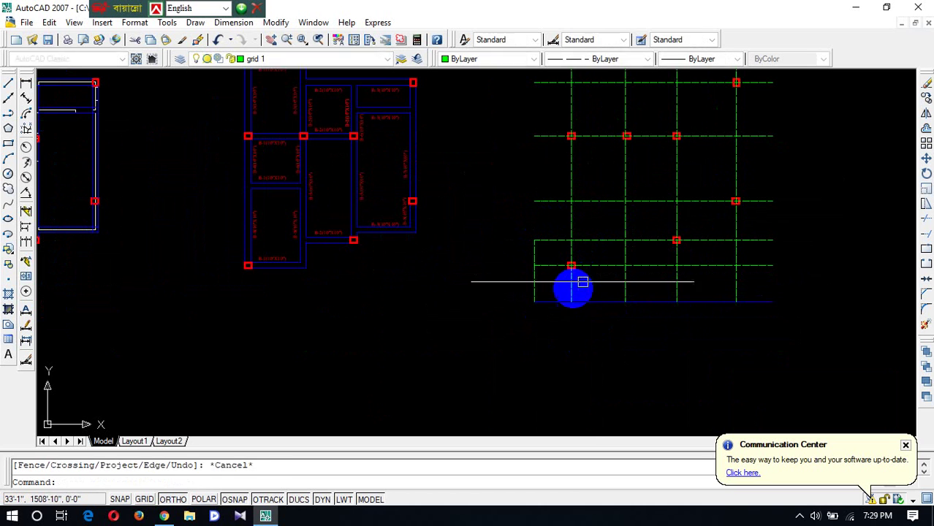
Erase the vertical helper line at the lower left of the grid.
left_click(555, 279)
left_click(516, 292)
key("Delete")
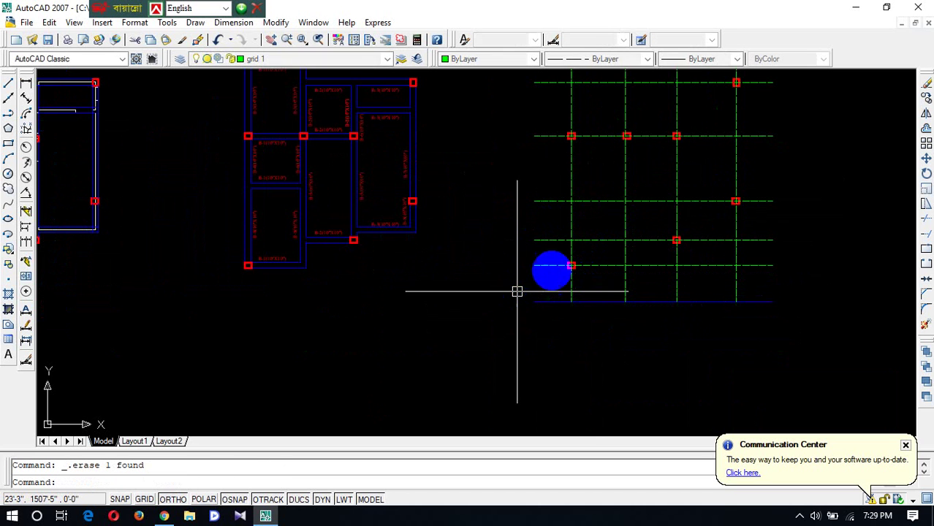
scroll(670, 241, "down", 2)
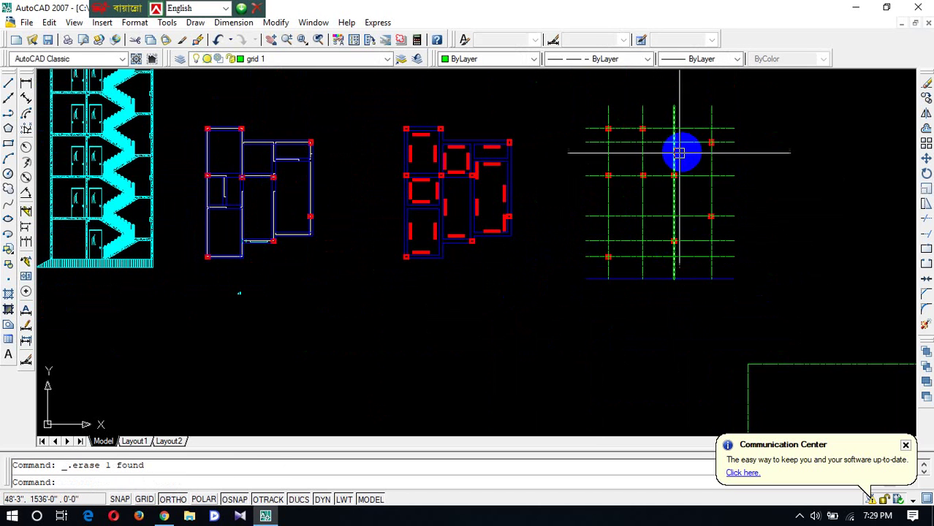
Erase the horizontal boundary line remaining below the grid.
scroll(655, 263, "up", 3)
left_click(655, 287)
left_click(641, 334)
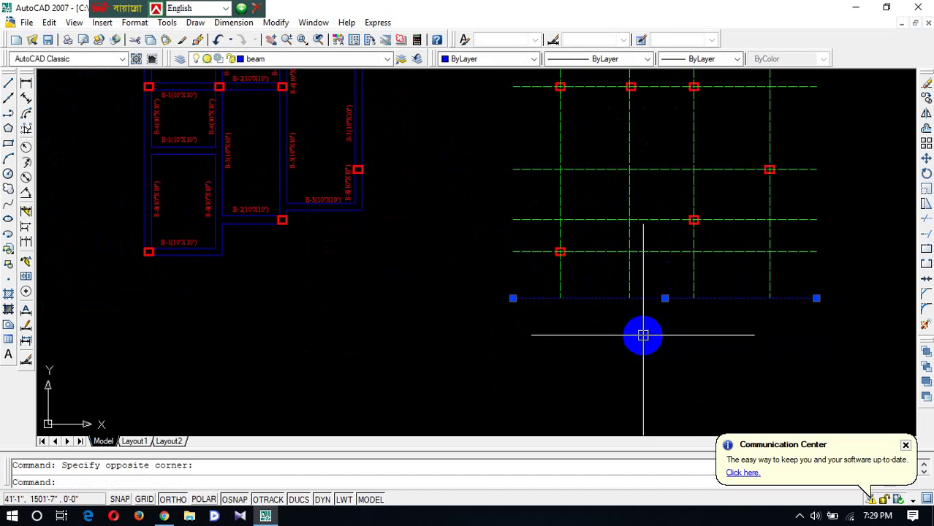
key("Delete")
scroll(632, 318, "down", 5)
Try a circle of about 10" radius above the grid's upper-left corner using the ByLayer linetype, and erase it.
scroll(633, 317, "up", 8)
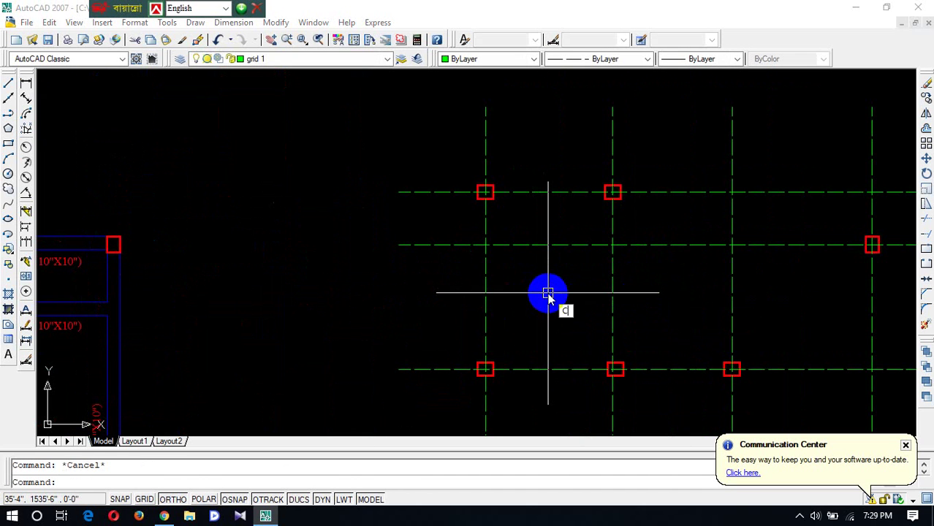
key("Return")
scroll(469, 217, "down", 4)
scroll(471, 194, "up", 5)
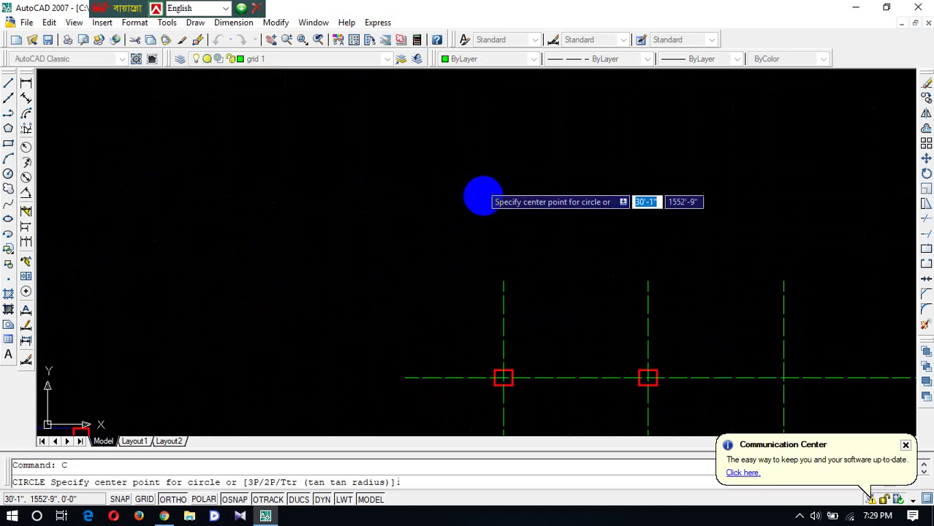
left_click(486, 211)
left_click(490, 226)
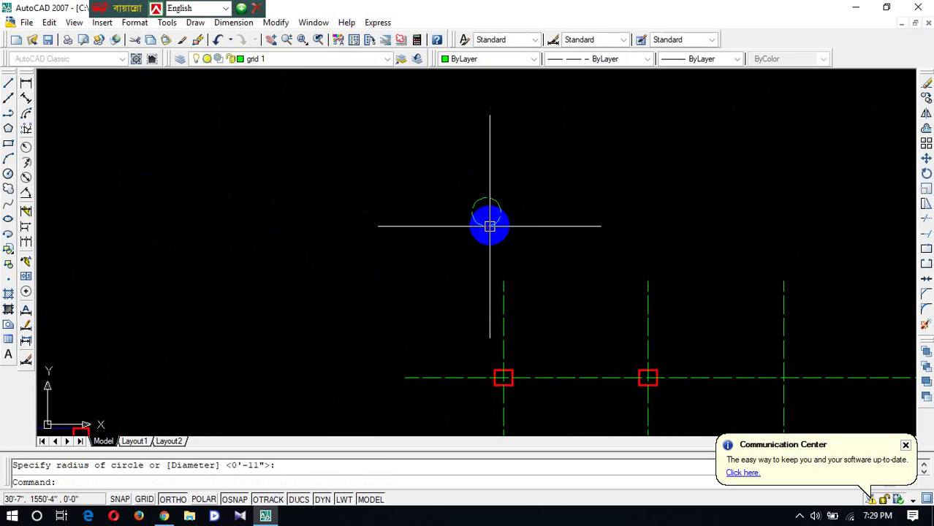
left_click(511, 191)
left_click(444, 265)
key("Delete")
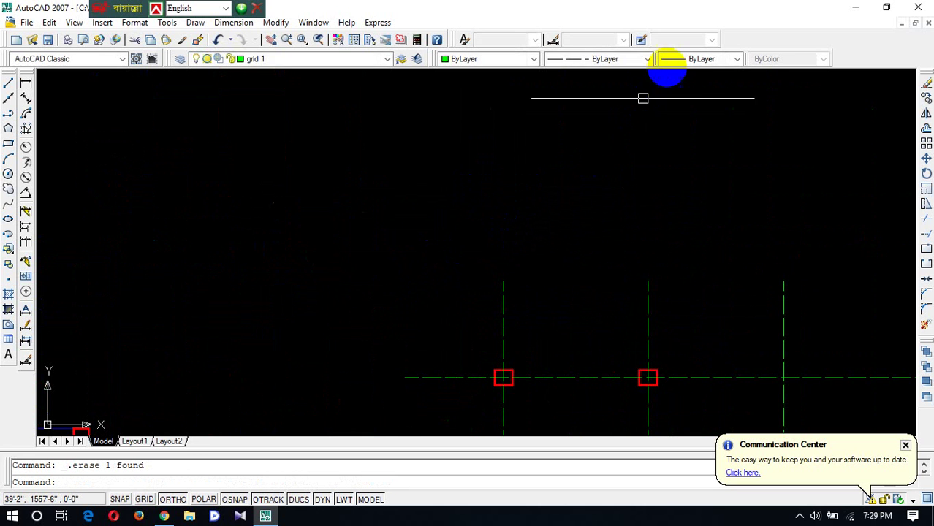
Set the current linetype to ByBlock and draw a small circle above the grid's upper-left corner.
left_click(605, 65)
left_click(605, 84)
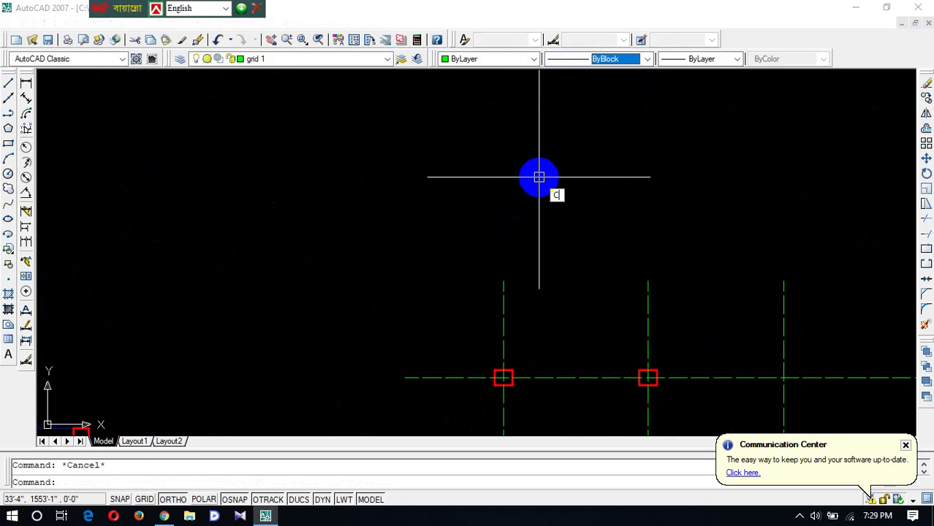
type("c")
key("Return")
left_click(481, 169)
left_click(486, 183)
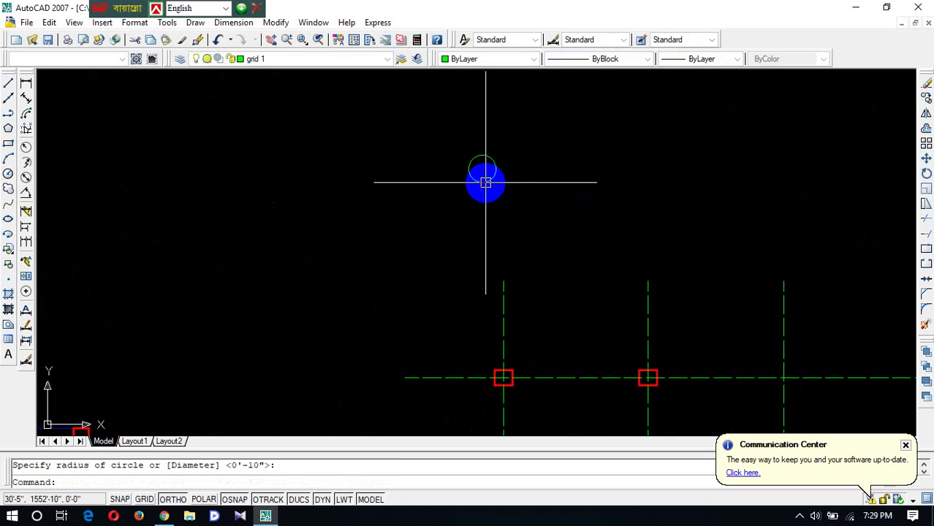
Add the multiline text "A" inside the circle at 6" height and colour it red.
scroll(488, 170, "up", 8)
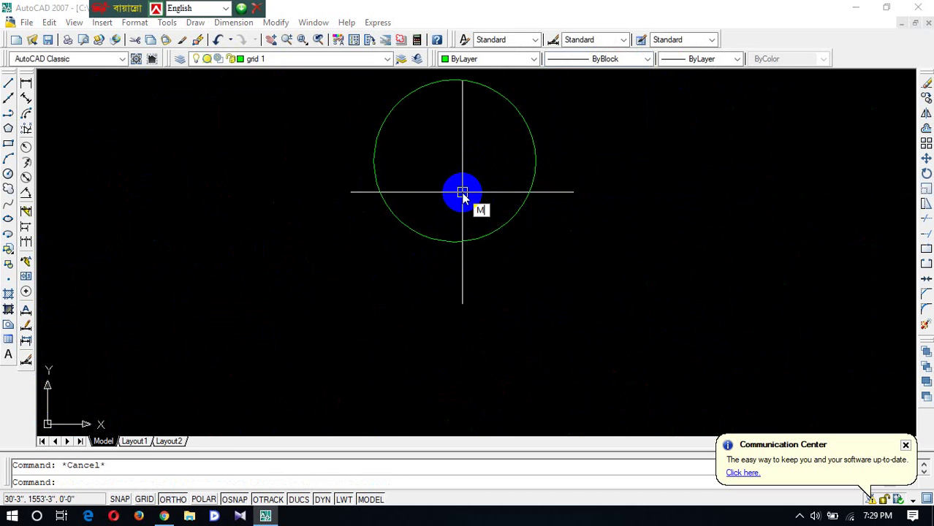
key("Return")
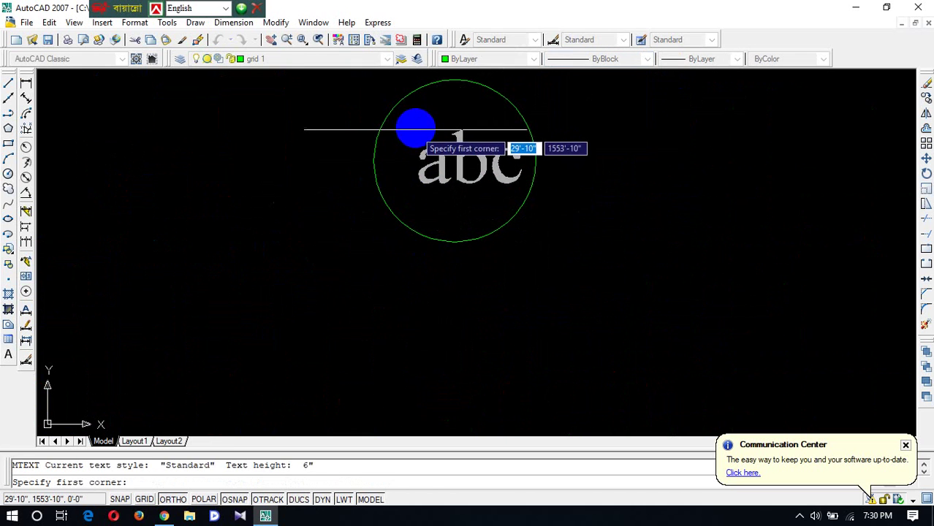
left_click(415, 126)
left_click(496, 198)
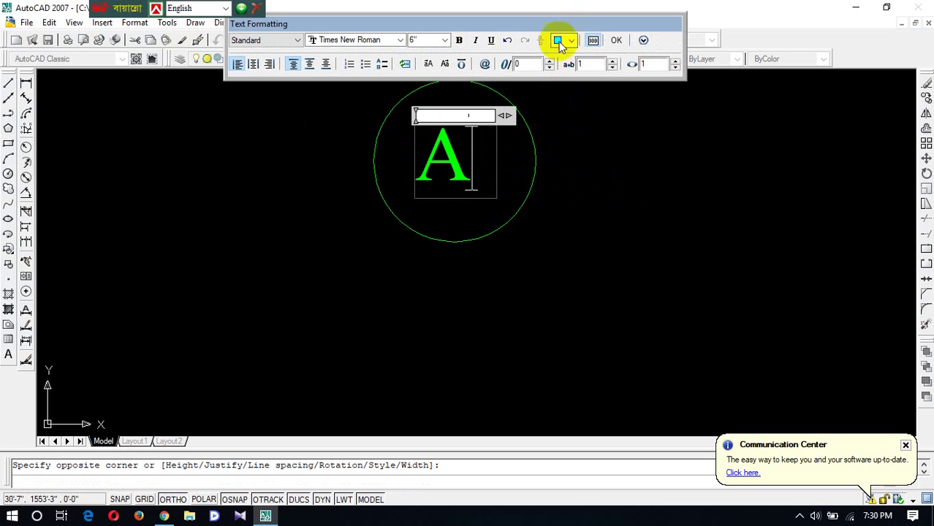
left_click_drag(489, 155, 384, 181)
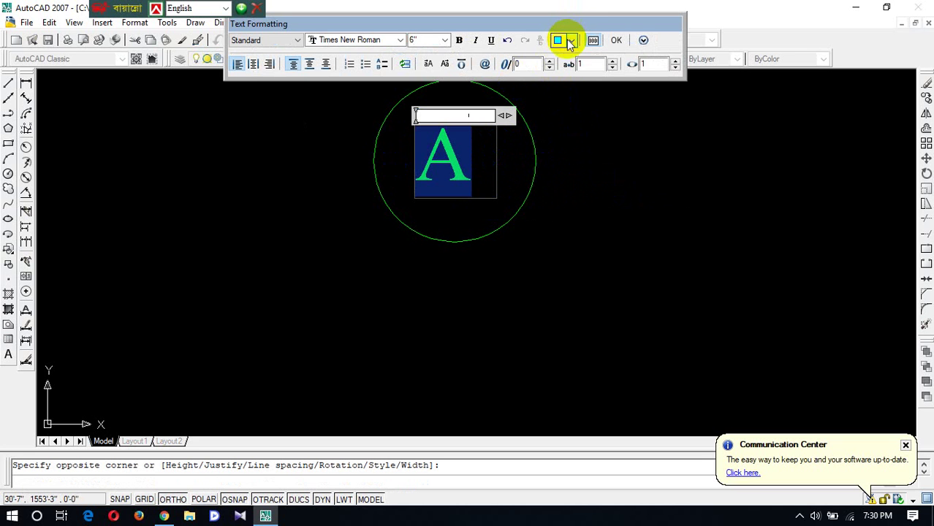
left_click(570, 72)
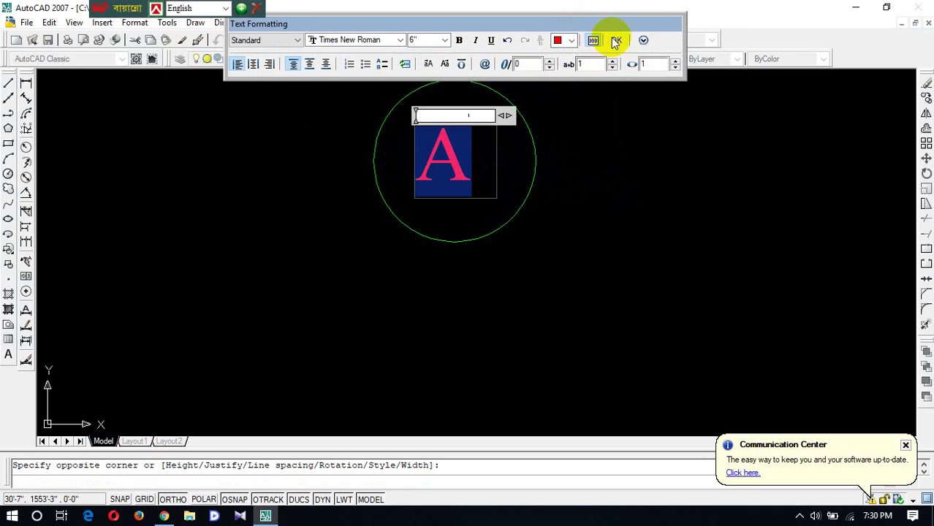
left_click(616, 42)
Turn Ortho off and try to move the letter A towards the circle's centre.
left_click(460, 182)
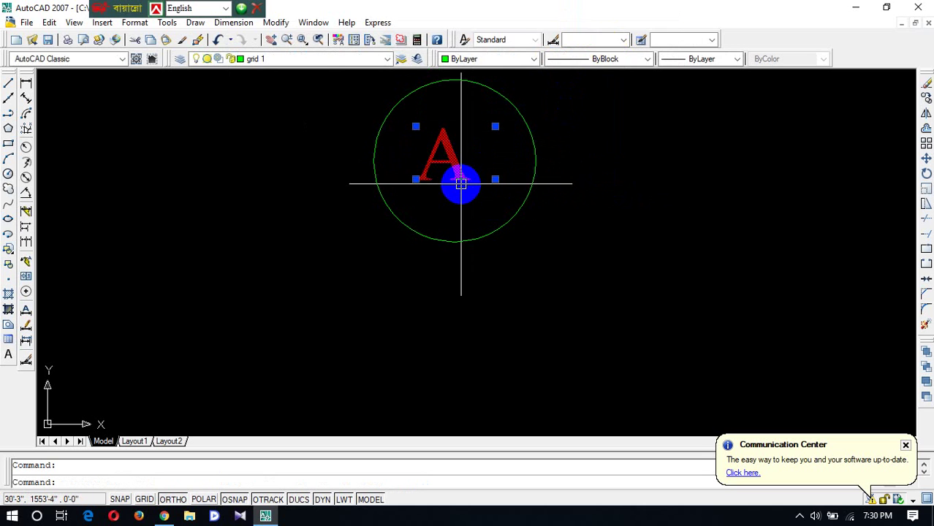
key("Return")
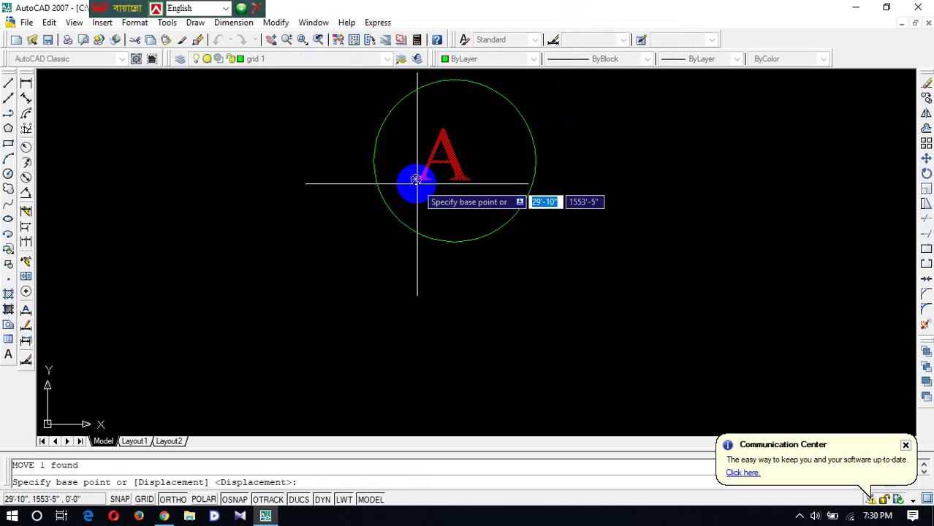
left_click(417, 180)
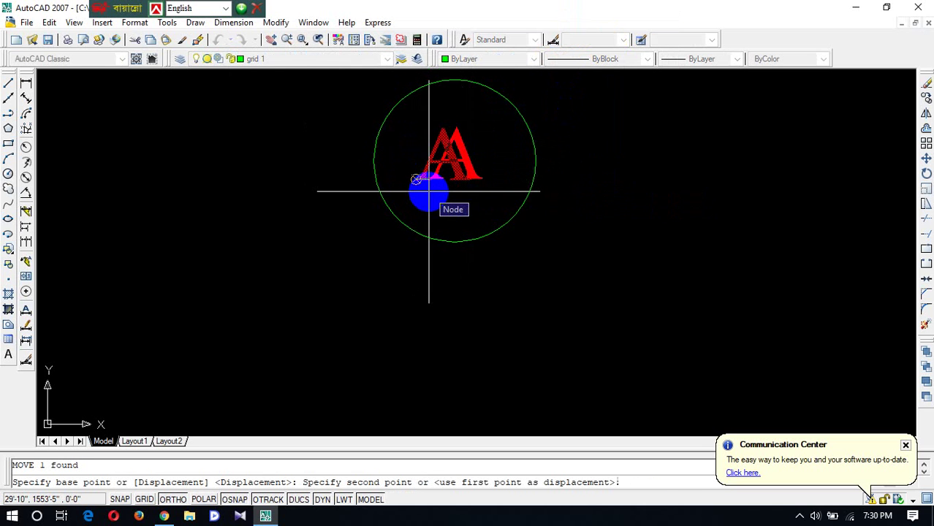
key("F8")
left_click(429, 200)
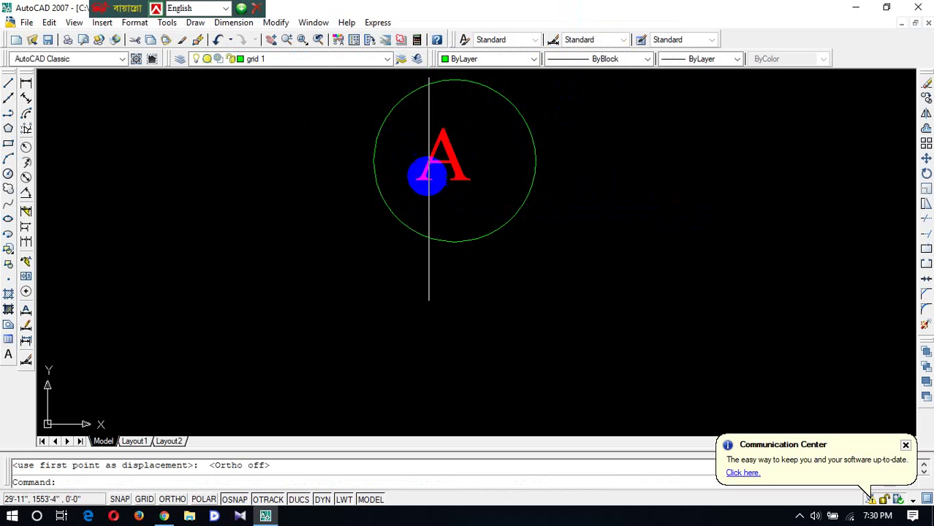
type("m")
key("Return")
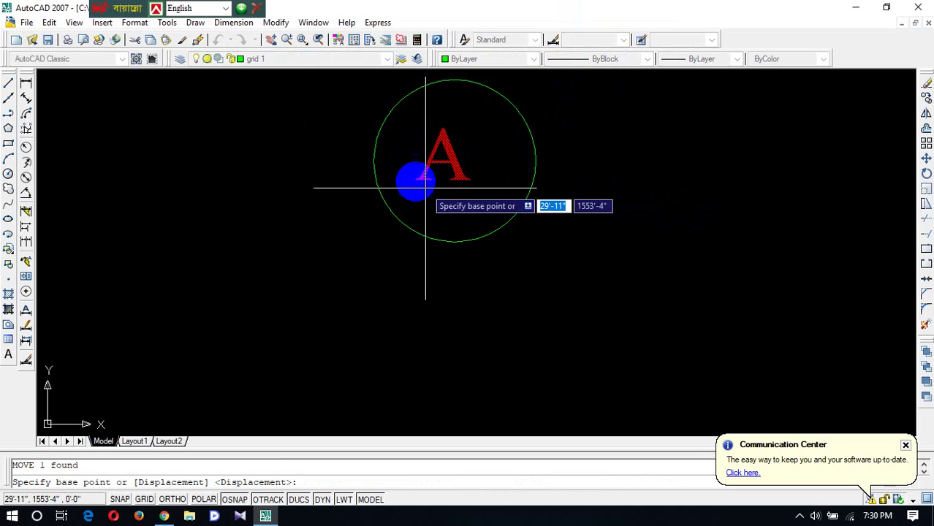
left_click(416, 181)
scroll(426, 194, "up", 4)
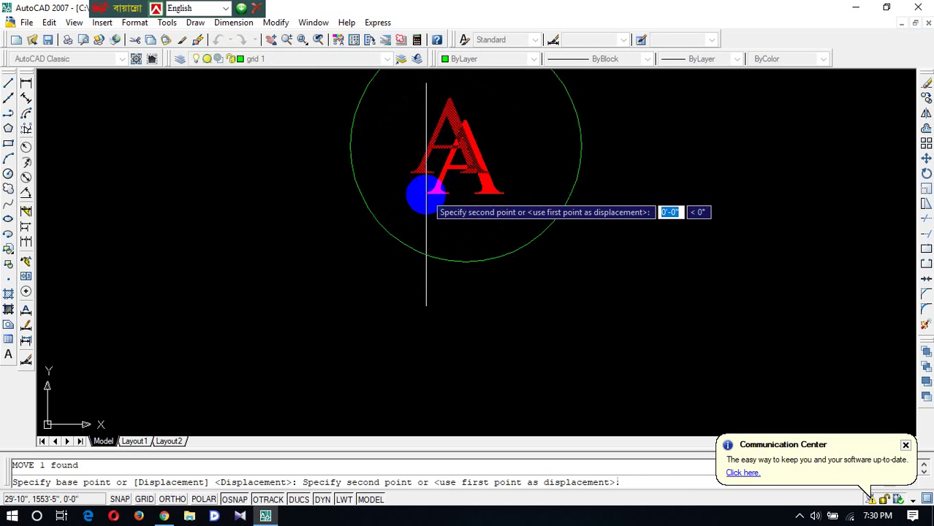
left_click(430, 194)
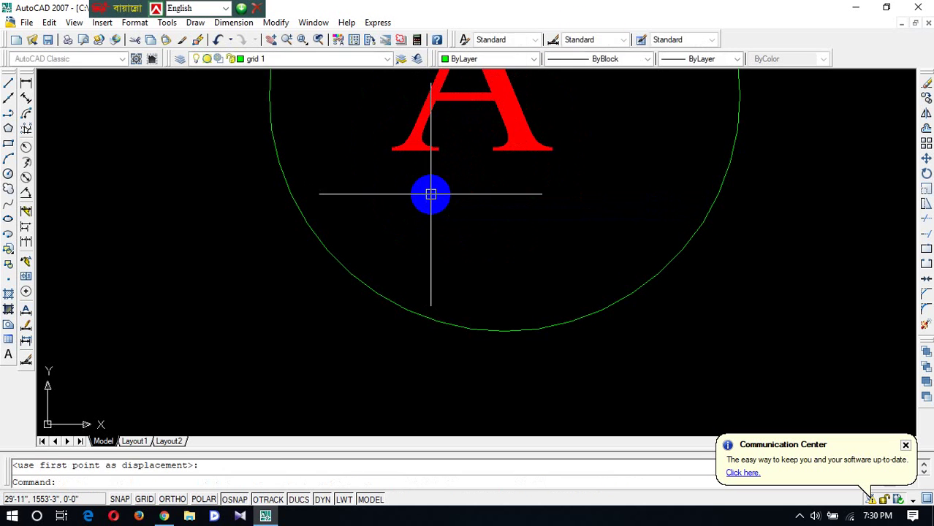
Shift the letter A slightly right and down inside the circle with two freehand moves.
scroll(464, 193, "down", 3)
left_click(467, 190)
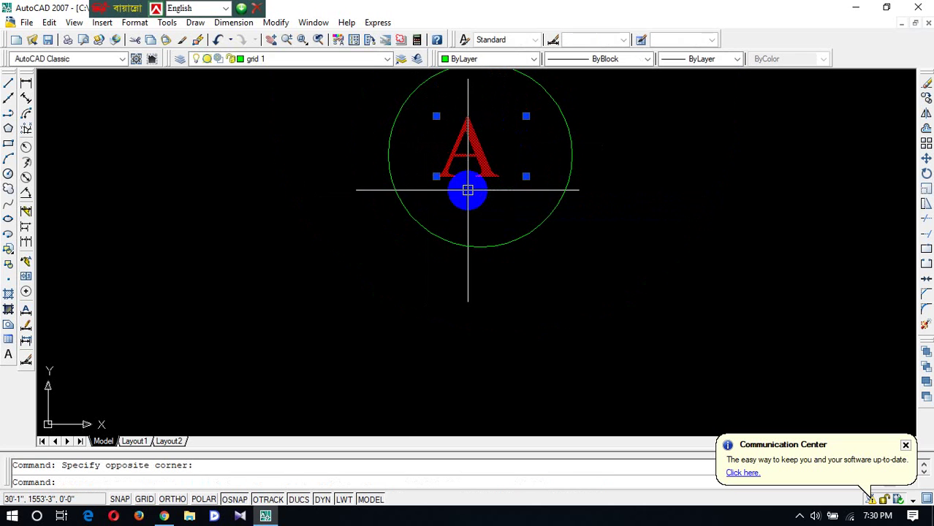
type("m")
key("Return")
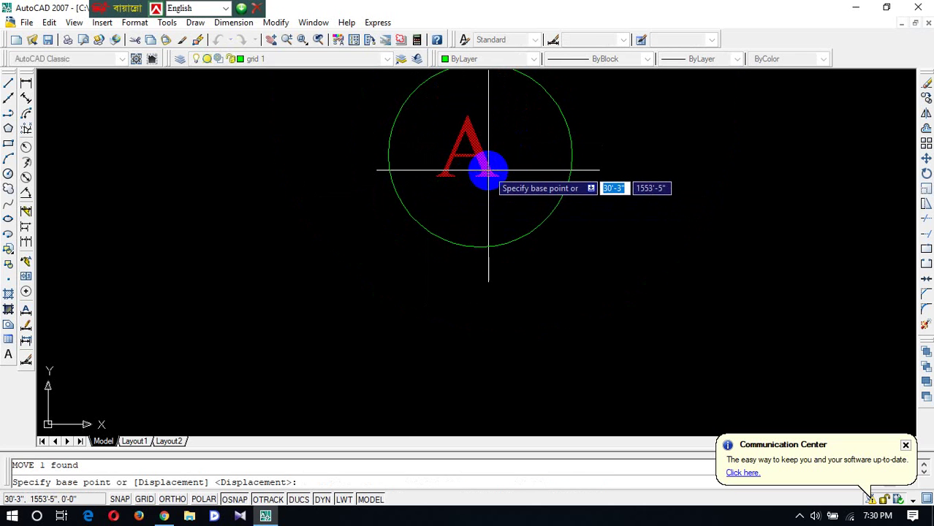
left_click(488, 171)
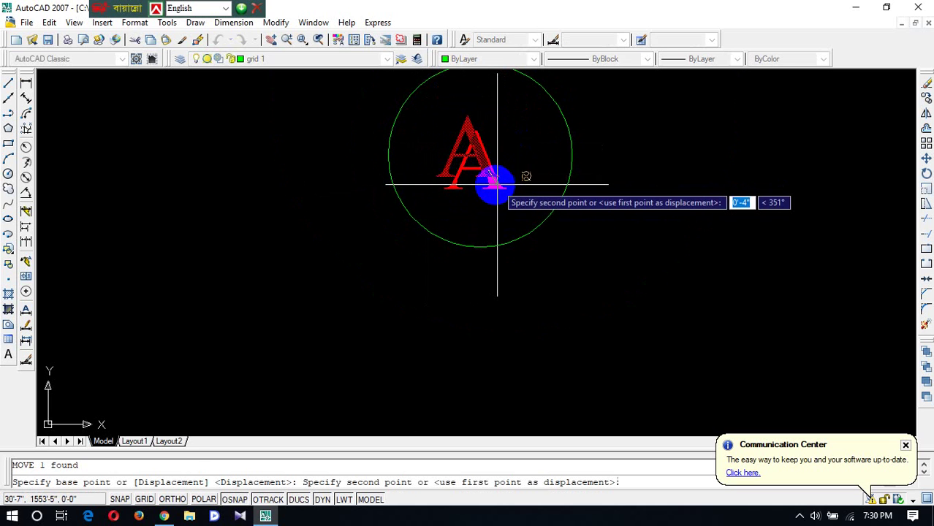
left_click(496, 184)
left_click(529, 161)
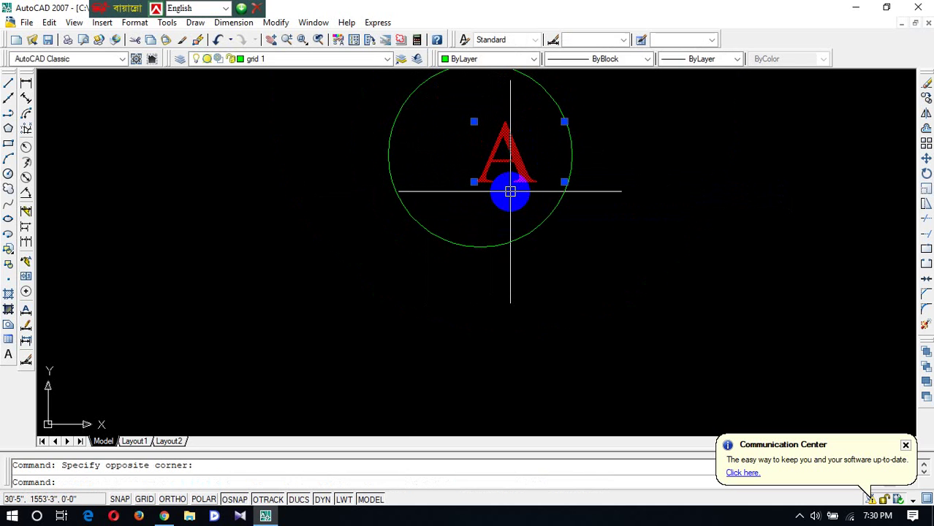
key("Return")
left_click(471, 187)
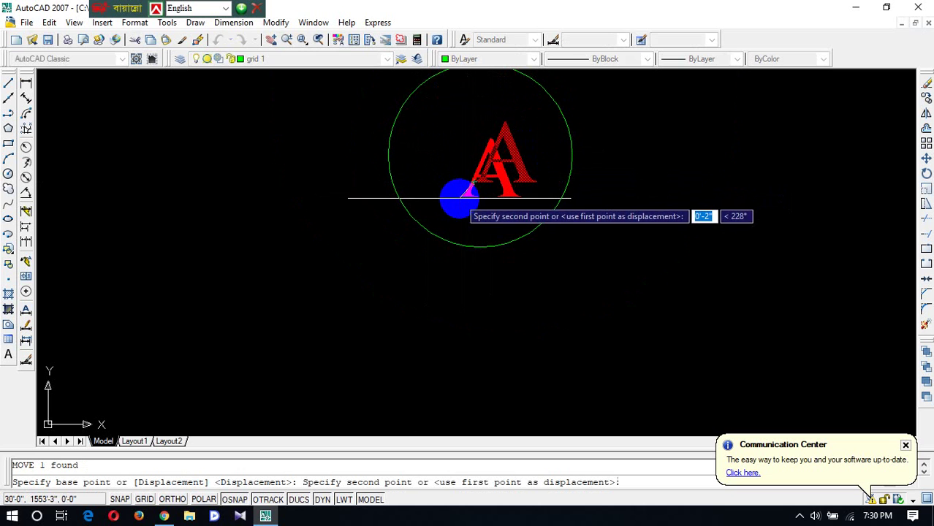
left_click(460, 198)
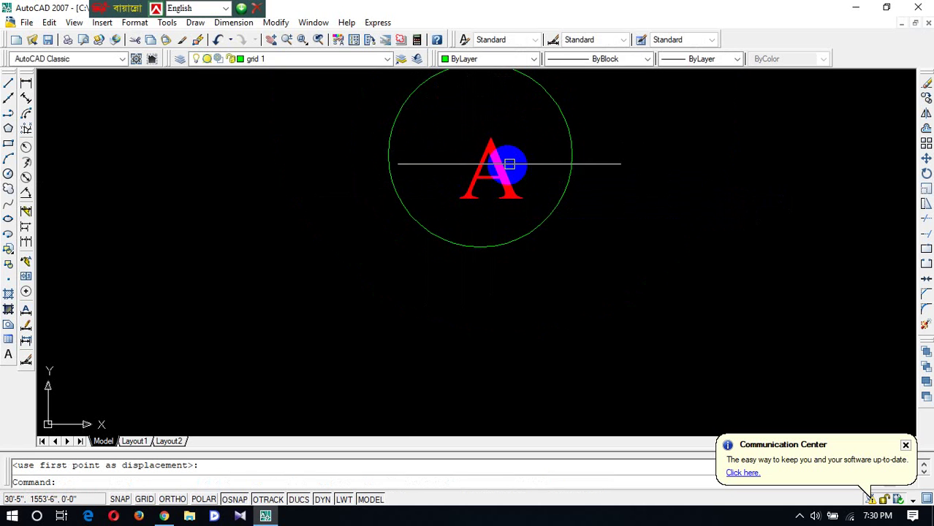
type("m")
key("Return")
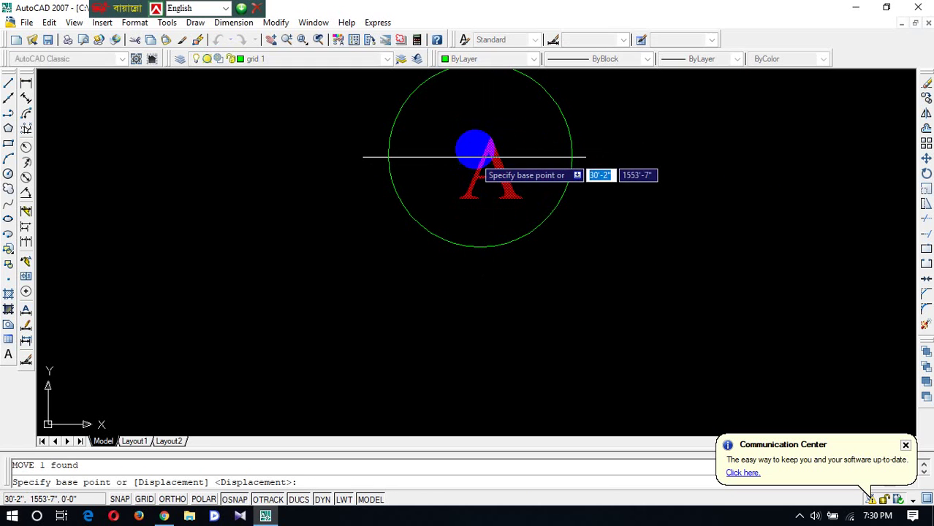
key("Escape")
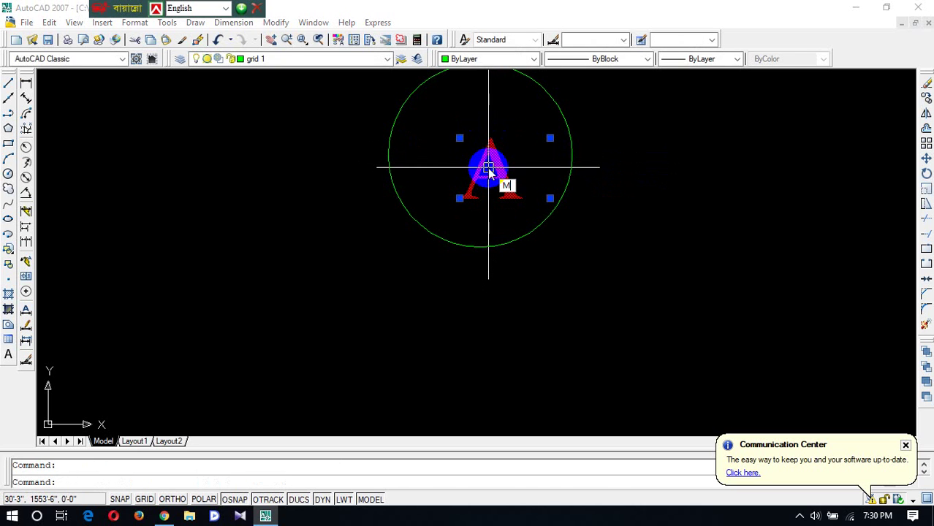
Move the letter A slightly up and left to centre it in the circle.
type("m")
key("Return")
left_click(488, 155)
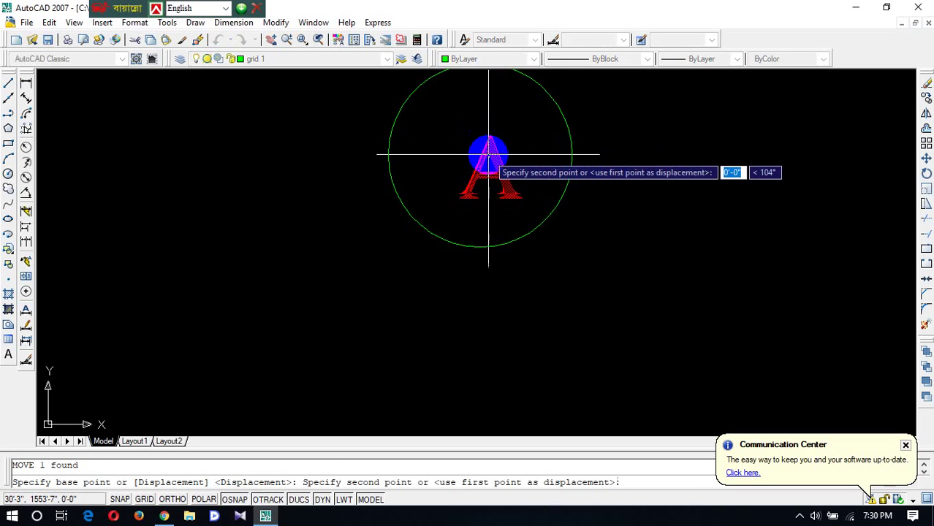
left_click(473, 150)
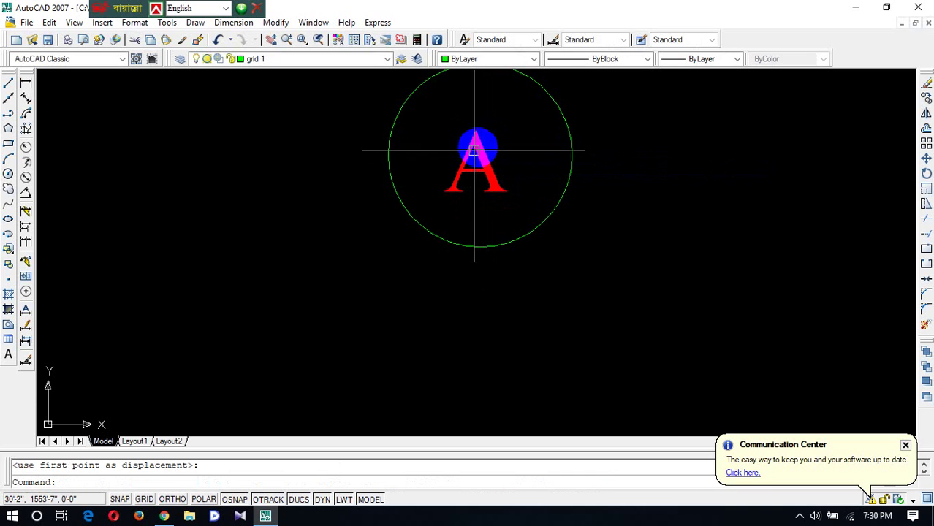
Set the text height of the letter A in the circle to 7".
scroll(510, 129, "down", 3)
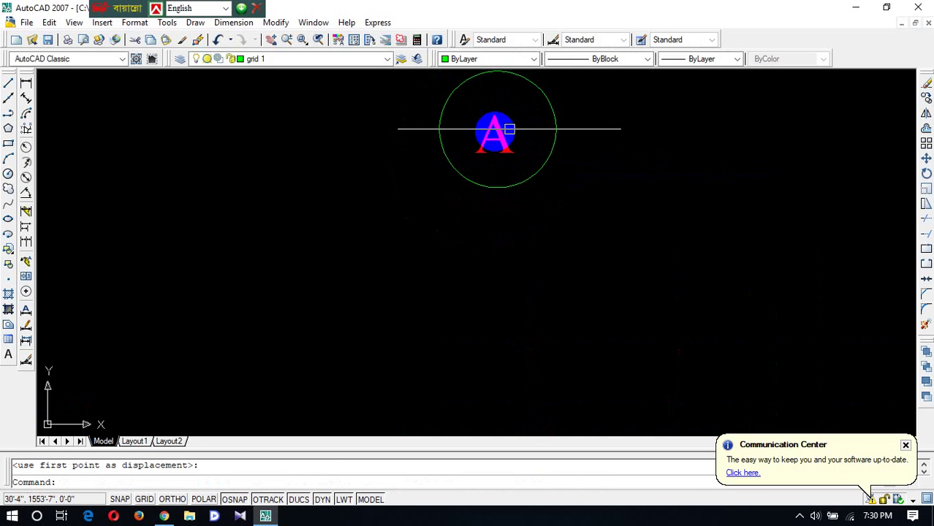
double_click(495, 131)
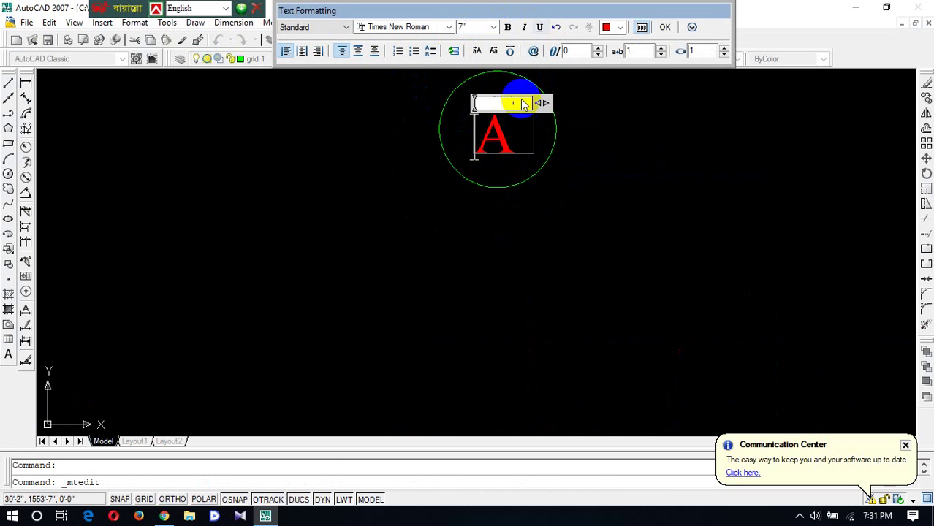
left_click_drag(516, 139, 482, 132)
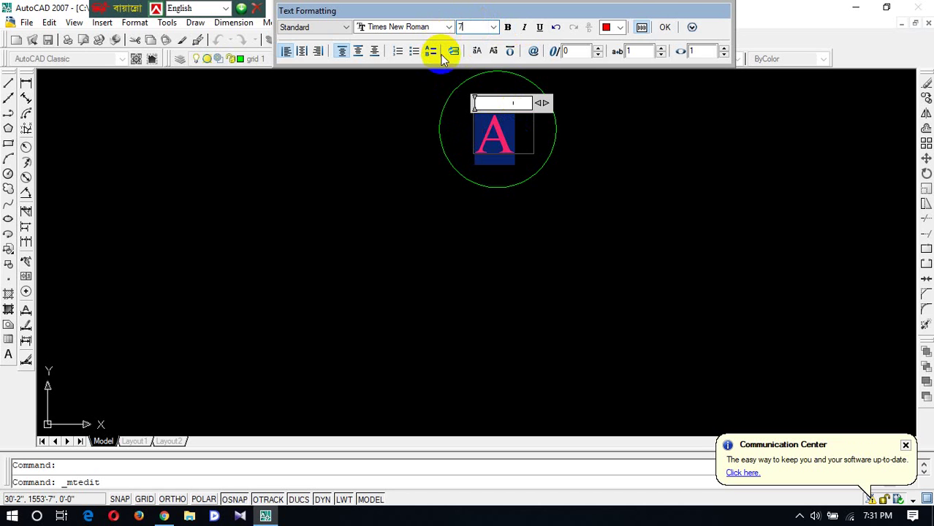
type("7")
key("Return")
left_click(667, 27)
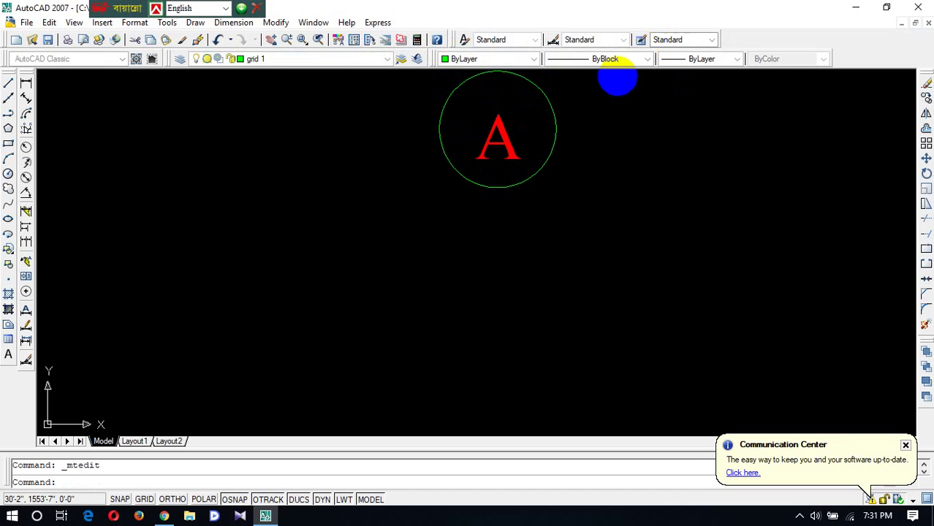
Copy the circled A by its bottom quadrant onto the upper end of the first vertical grid line.
scroll(546, 142, "down", 5)
left_click(556, 108)
left_click(509, 185)
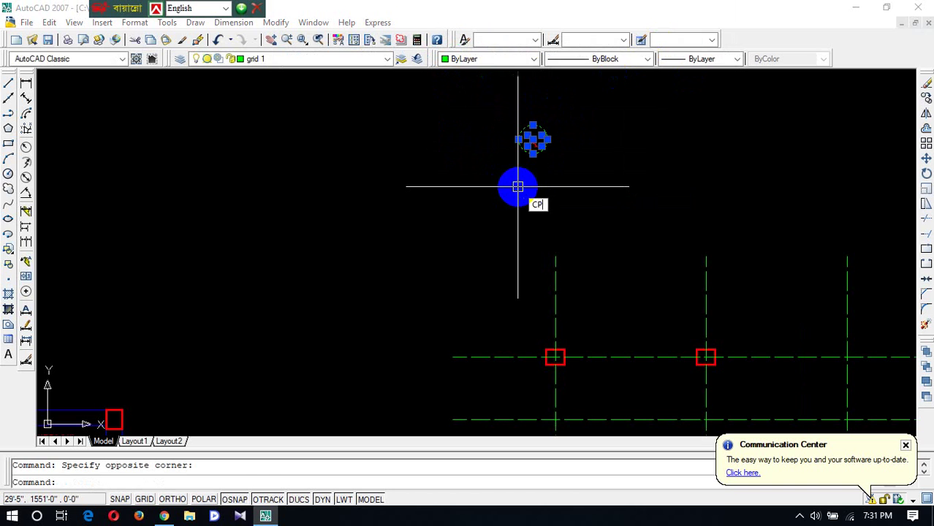
key("Return")
scroll(540, 165, "up", 3)
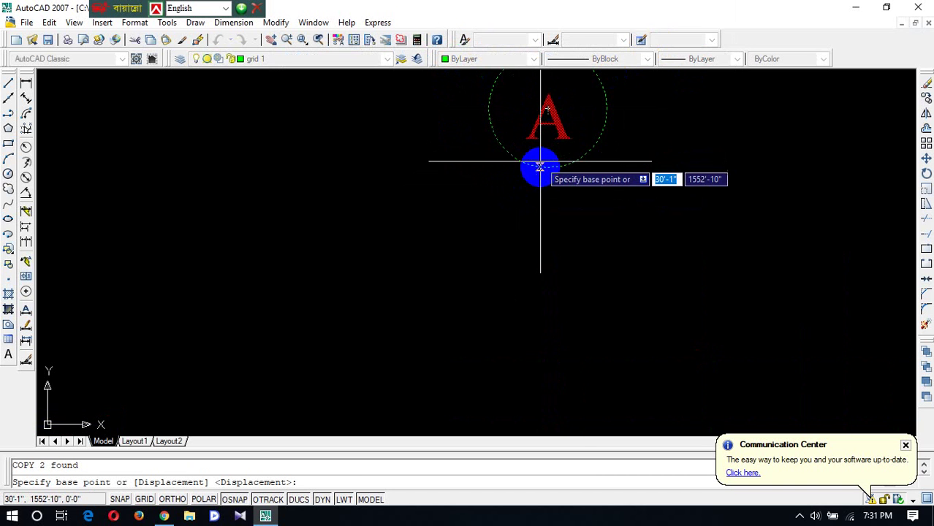
left_click(547, 165)
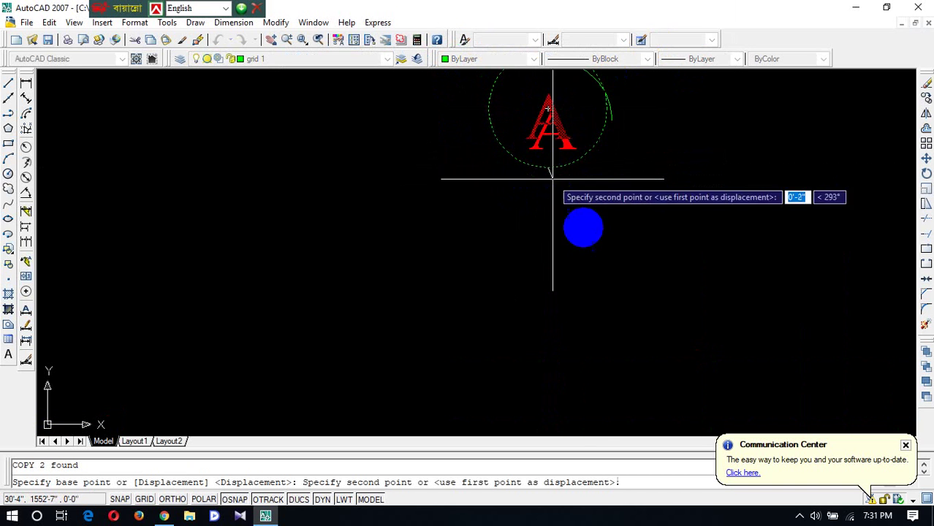
scroll(585, 249, "down", 5)
scroll(606, 285, "up", 4)
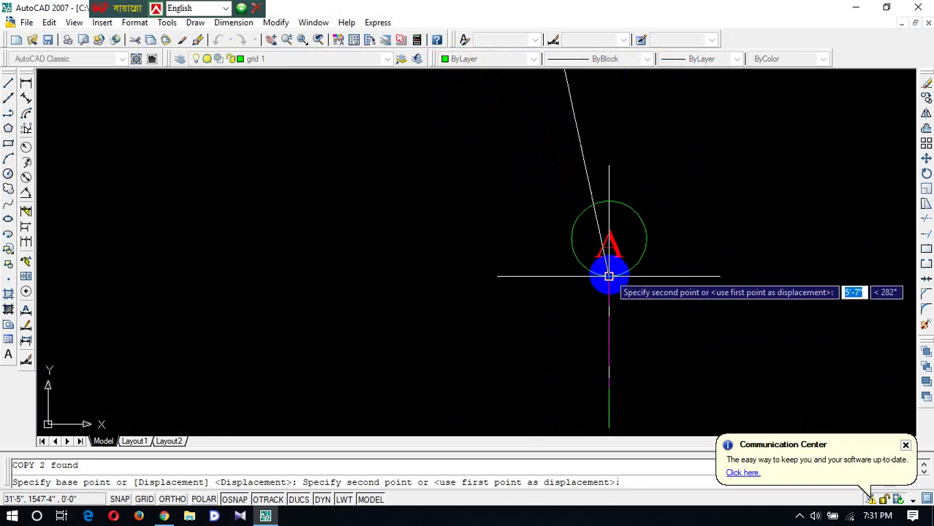
left_click(609, 276)
Place copies of the circled A on the upper ends of the remaining three vertical grid lines and finish copying.
scroll(578, 267, "down", 4)
scroll(607, 244, "up", 4)
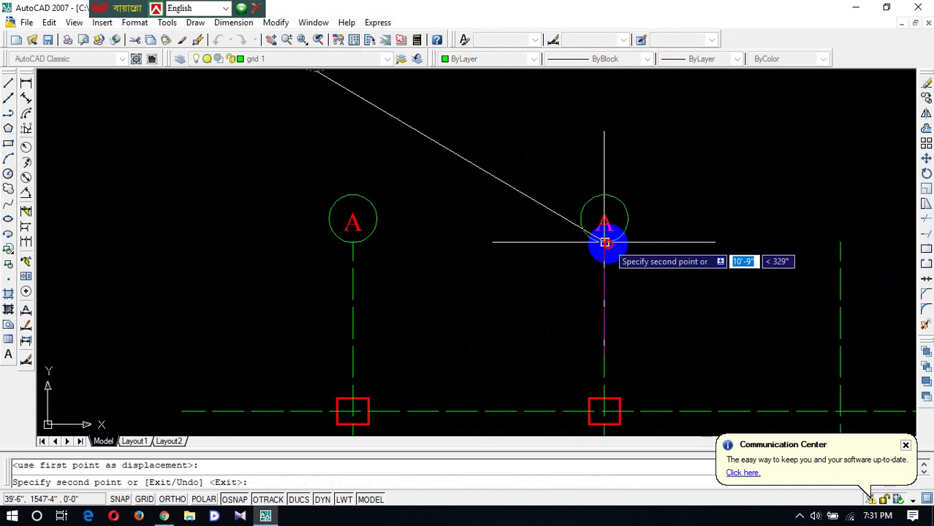
left_click(605, 243)
scroll(605, 243, "down", 2)
scroll(662, 244, "up", 1)
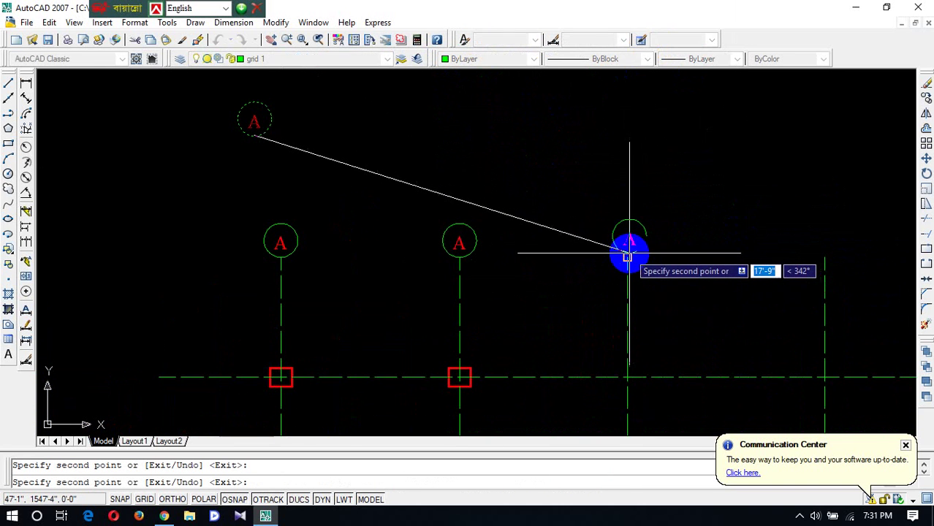
left_click(627, 255)
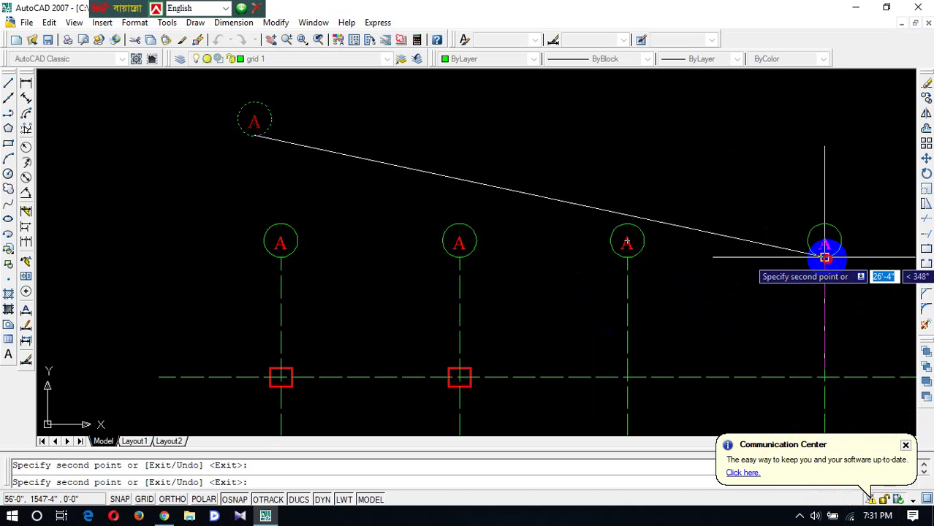
left_click(825, 257)
key("Return")
left_click(799, 516)
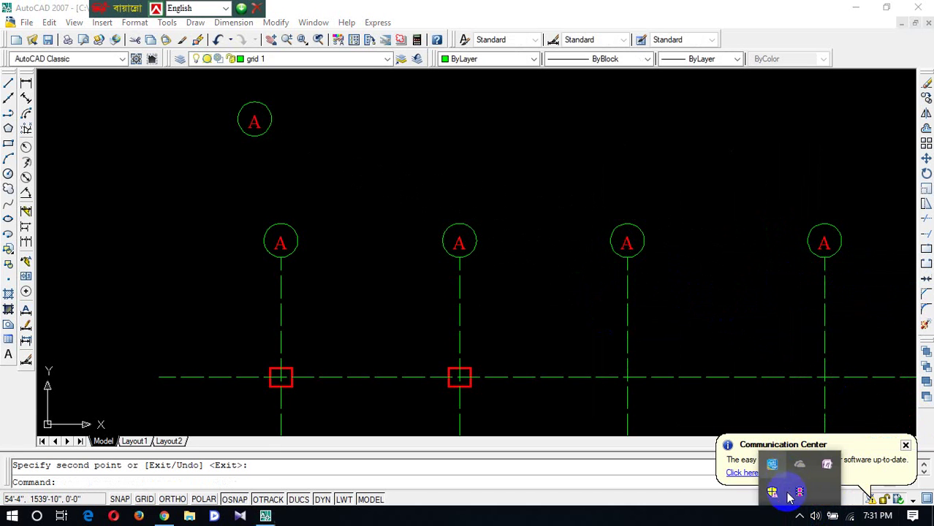
Copy the spare circled A by its right quadrant onto the left end of the topmost horizontal grid line.
scroll(631, 304, "down", 6)
scroll(687, 302, "up", 4)
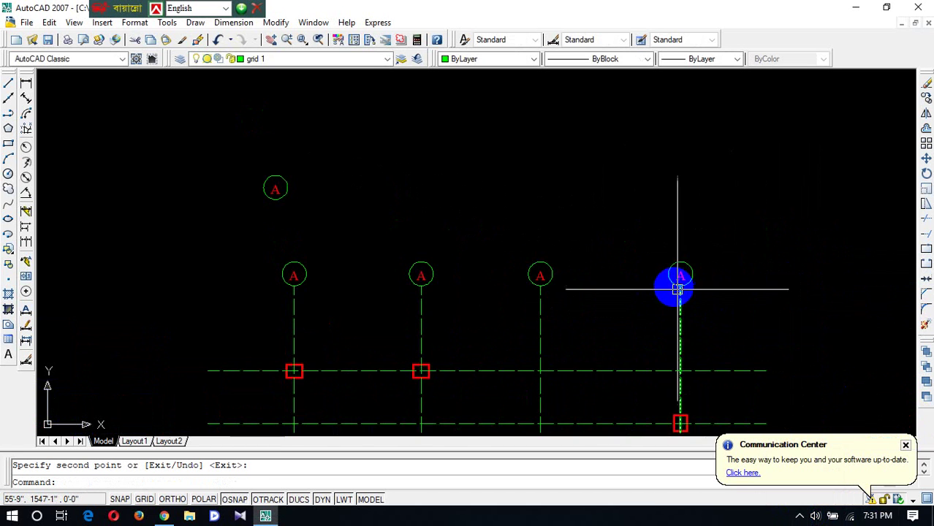
scroll(778, 225, "down", 3)
scroll(594, 212, "up", 2)
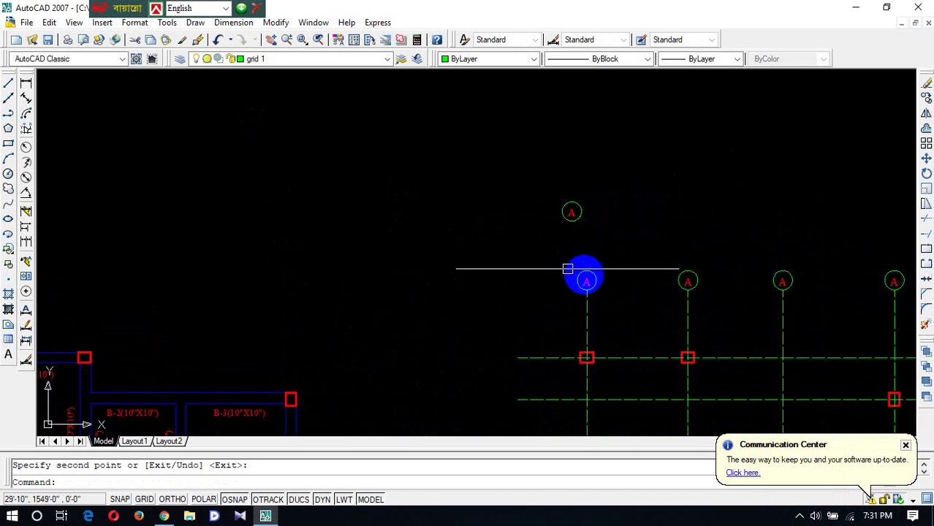
left_click(597, 119)
left_click(536, 219)
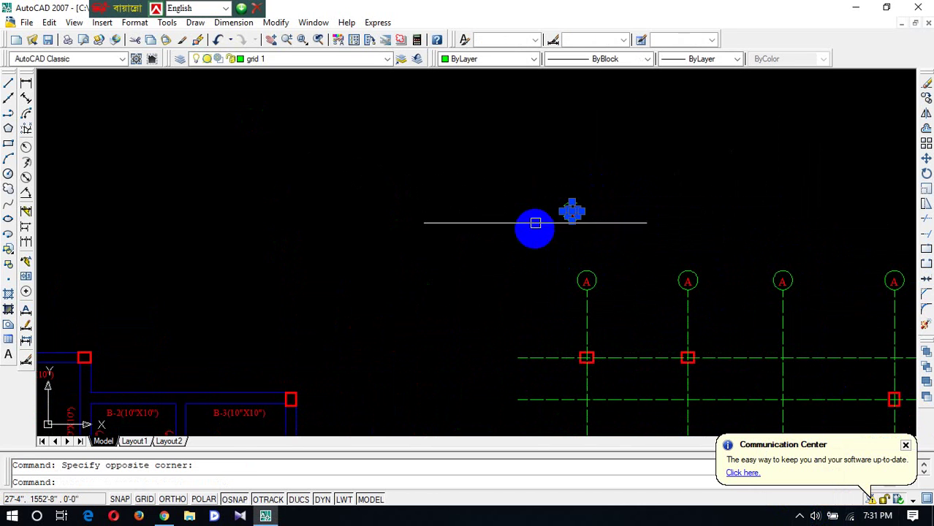
key("Return")
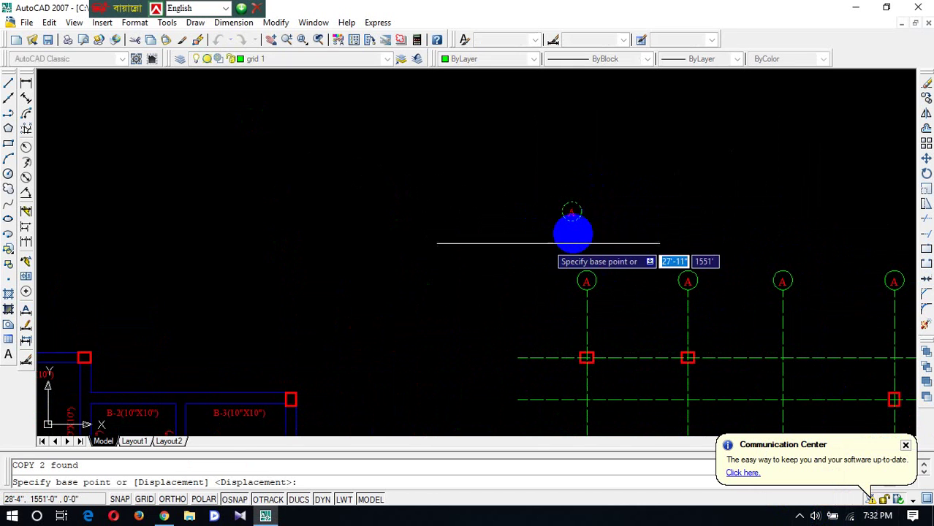
left_click(577, 212)
scroll(564, 250, "down", 5)
scroll(564, 313, "up", 5)
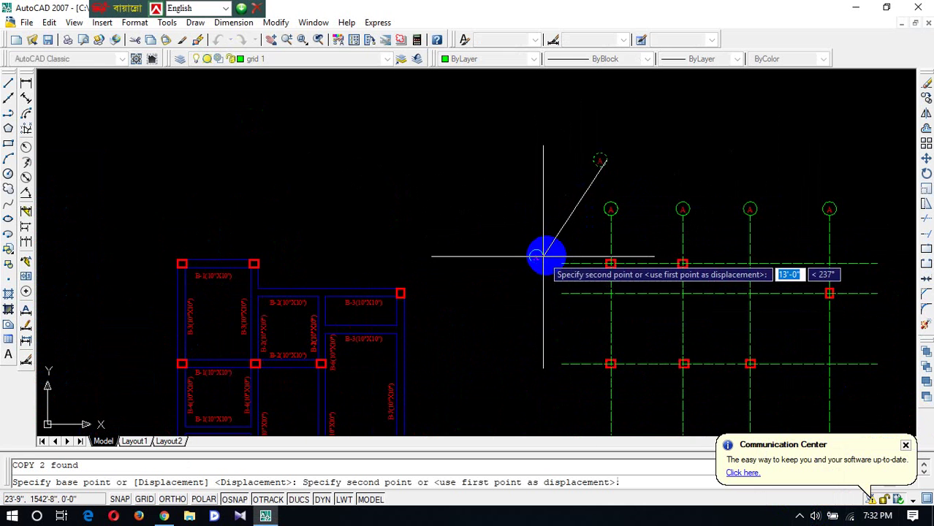
left_click(556, 263)
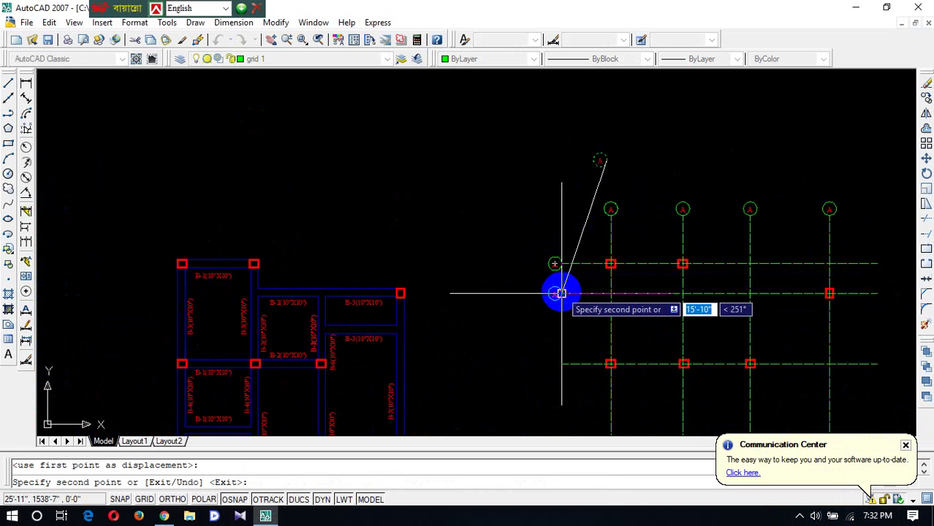
Place copies of the circled A on the left ends of the other five horizontal grid lines and end the copy.
left_click(555, 293)
left_click(555, 363)
scroll(584, 292, "down", 6)
scroll(577, 299, "up", 6)
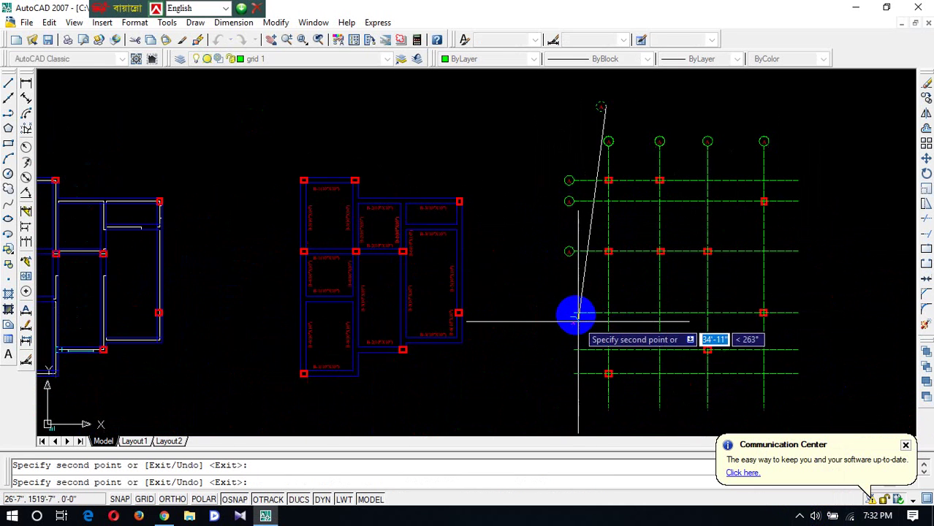
left_click(570, 313)
left_click(571, 350)
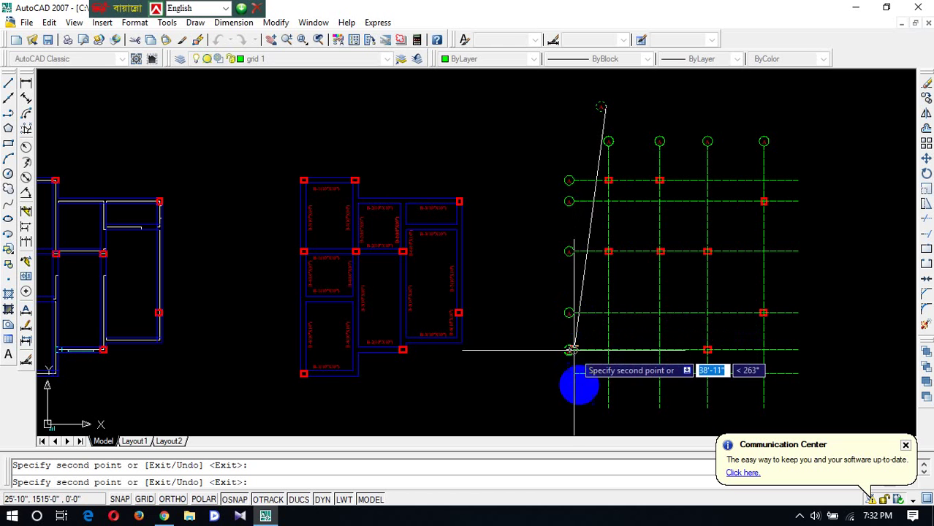
left_click(570, 373)
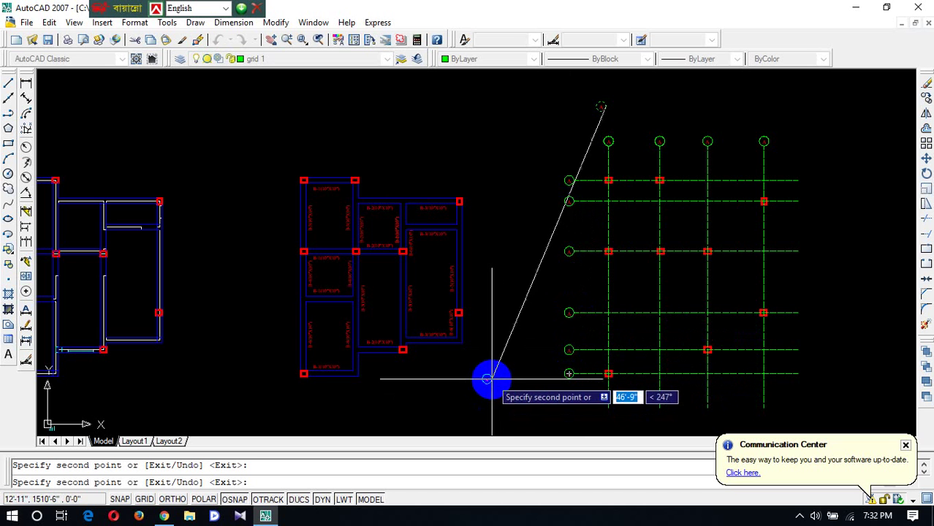
key("Escape")
Change the label in the second vertical grid line's circle to B.
scroll(606, 131, "up", 6)
scroll(601, 179, "up", 5)
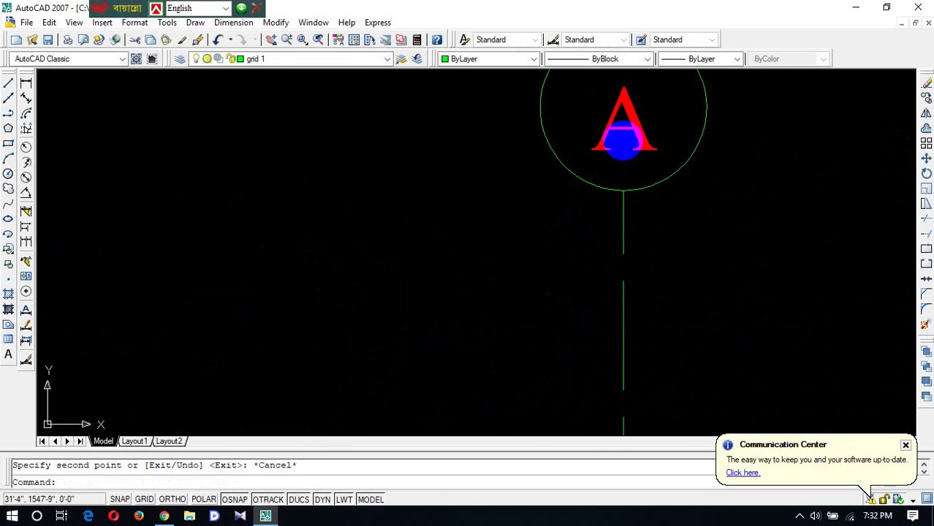
scroll(621, 146, "down", 8)
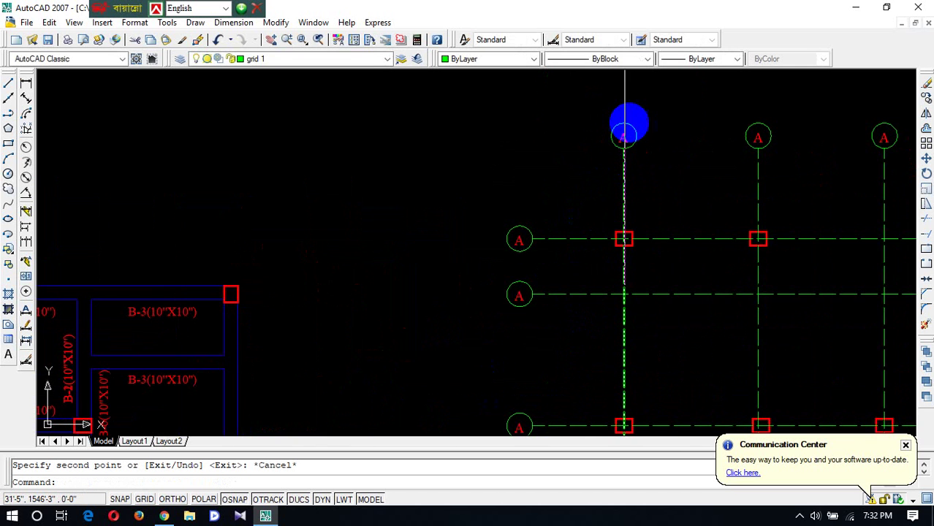
left_click(754, 137)
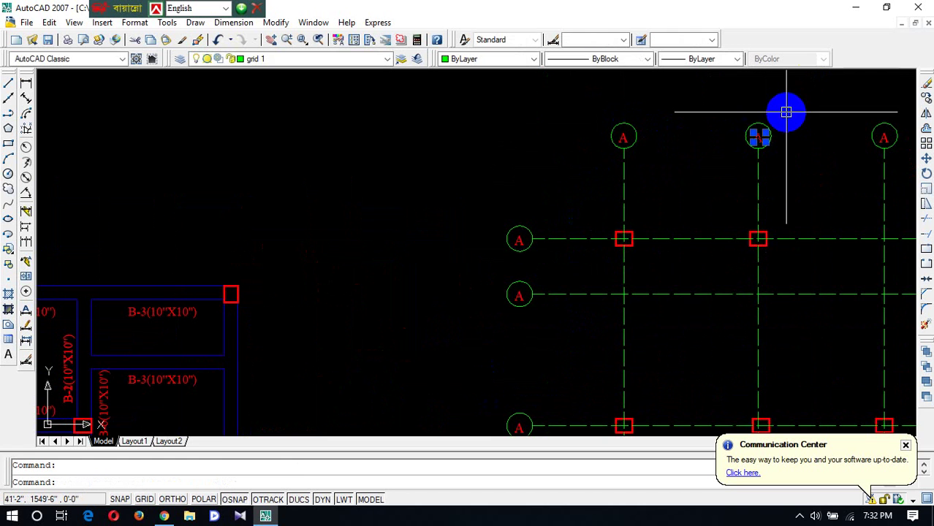
scroll(785, 111, "up", 3)
double_click(760, 137)
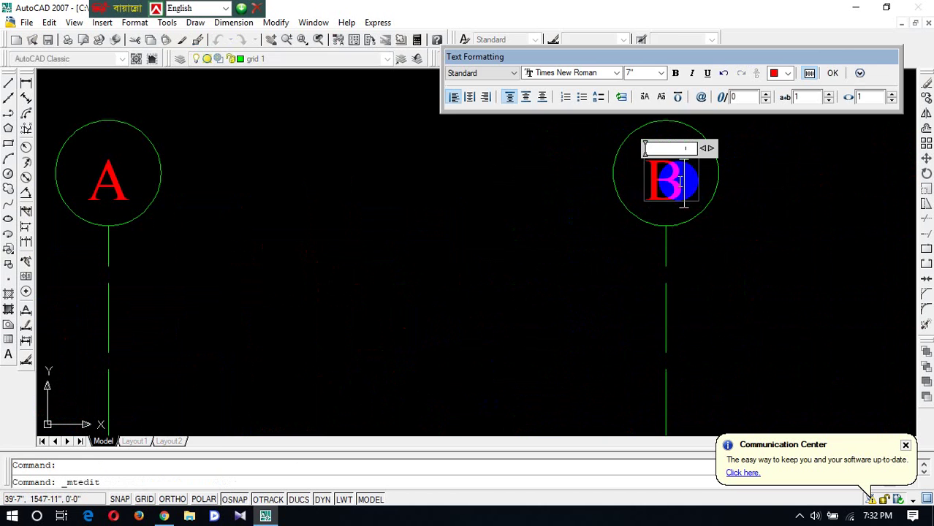
left_click(832, 74)
Change the label in the third vertical grid line's circle to C.
scroll(511, 220, "down", 4)
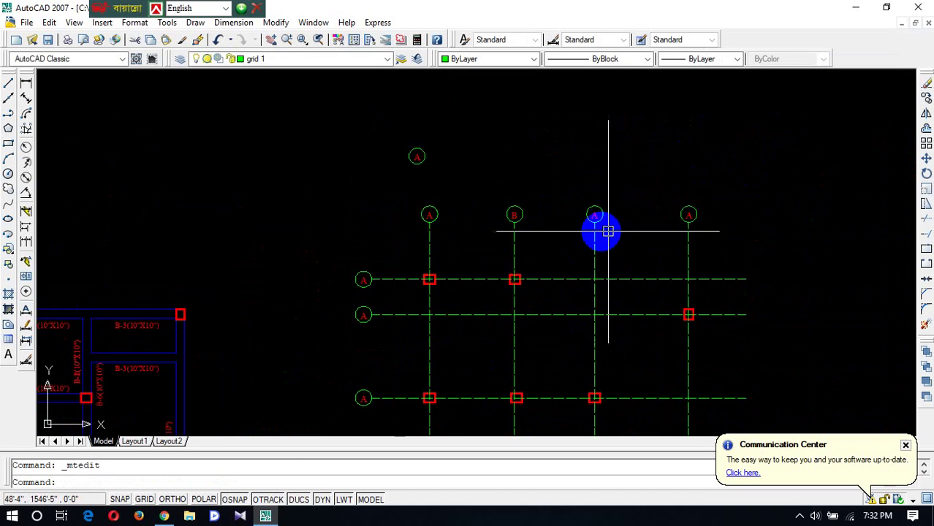
scroll(589, 223, "up", 4)
left_click(658, 171)
double_click(662, 173)
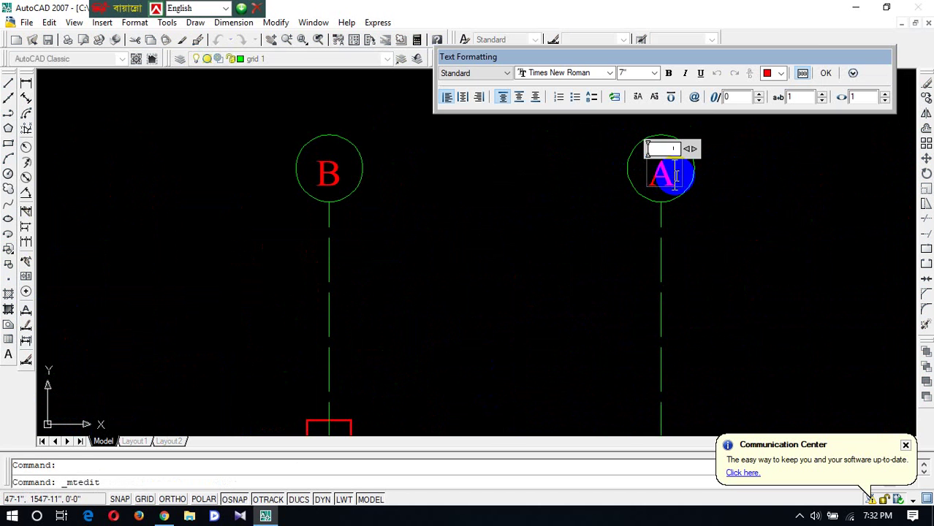
type("C")
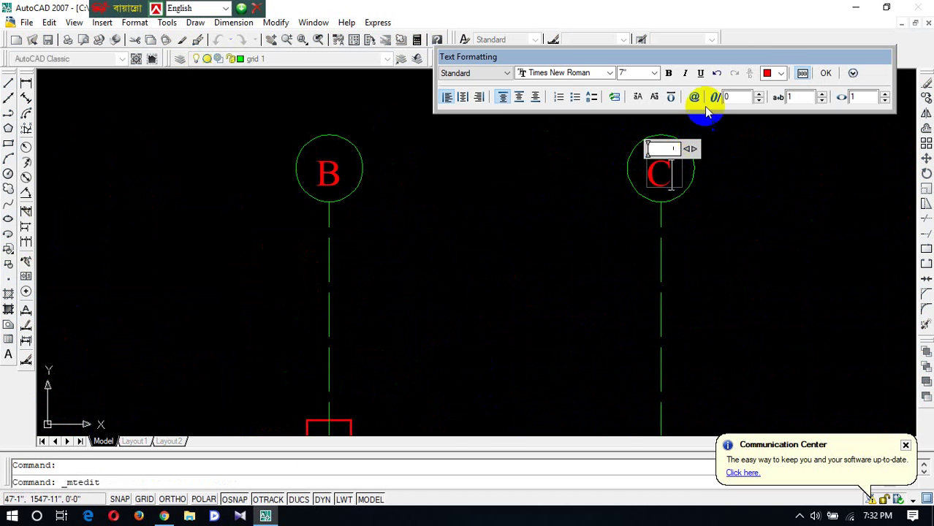
left_click(825, 74)
Change the label in the fourth vertical grid line's circle to D.
scroll(501, 184, "down", 4)
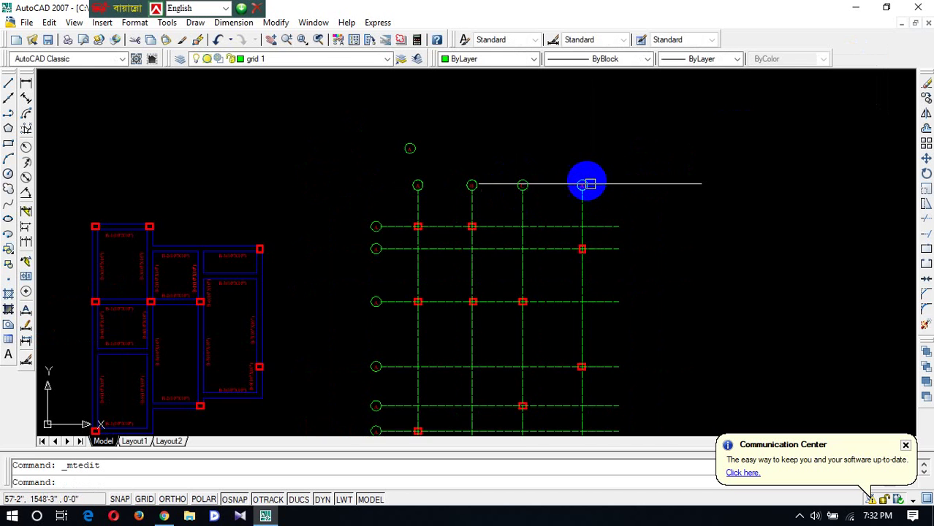
scroll(588, 183, "up", 5)
double_click(576, 189)
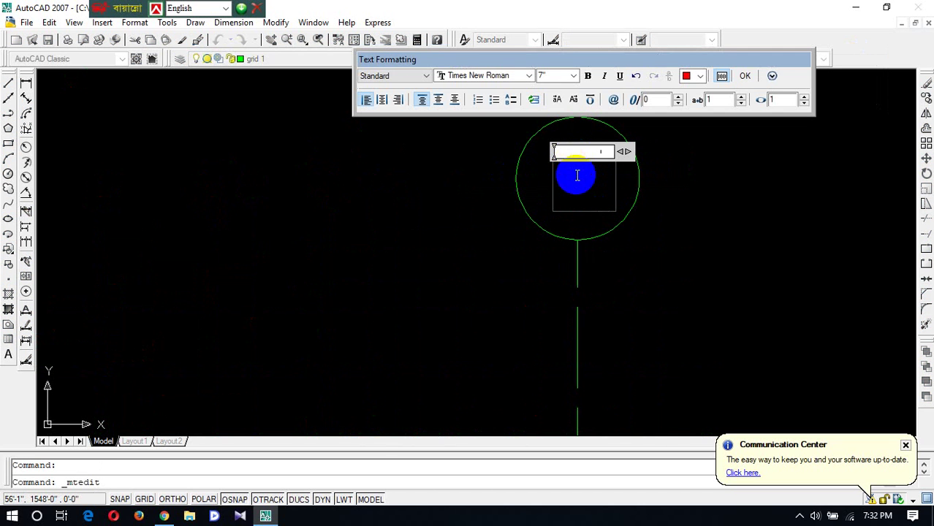
type("D")
left_click(745, 76)
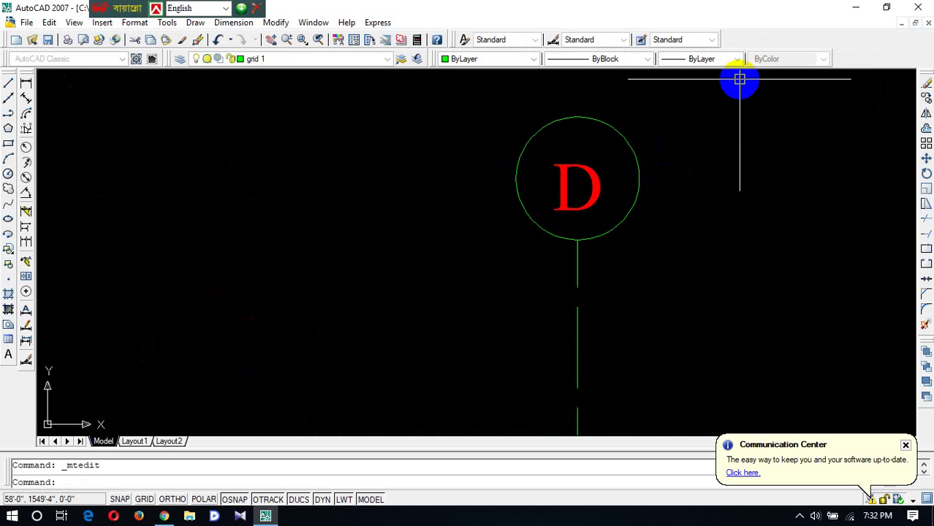
Change the label in the topmost horizontal grid line's circle to 1.
scroll(688, 161, "down", 5)
scroll(501, 191, "up", 4)
scroll(620, 153, "down", 4)
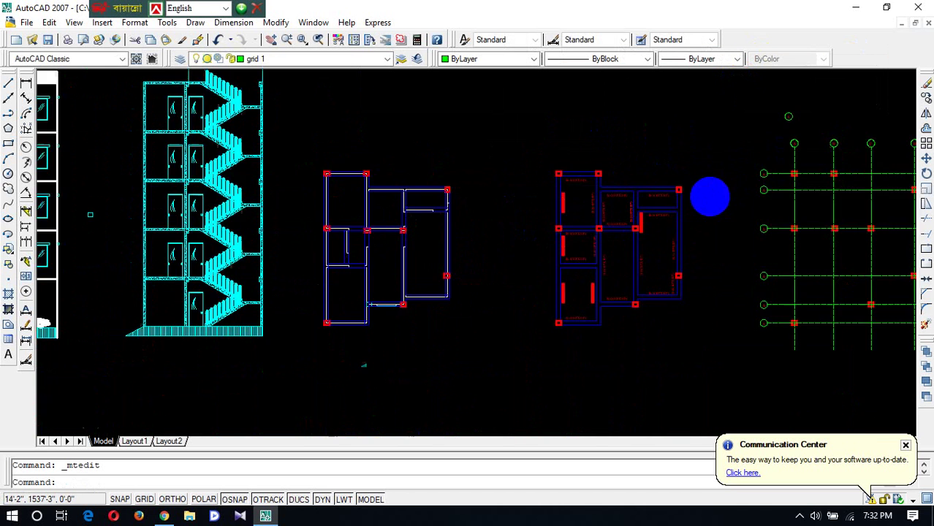
scroll(746, 171, "up", 7)
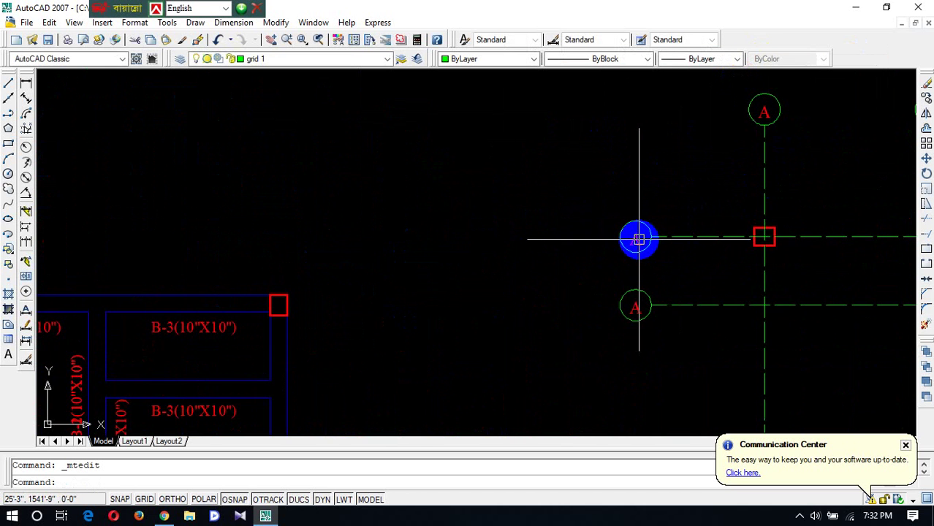
double_click(638, 239)
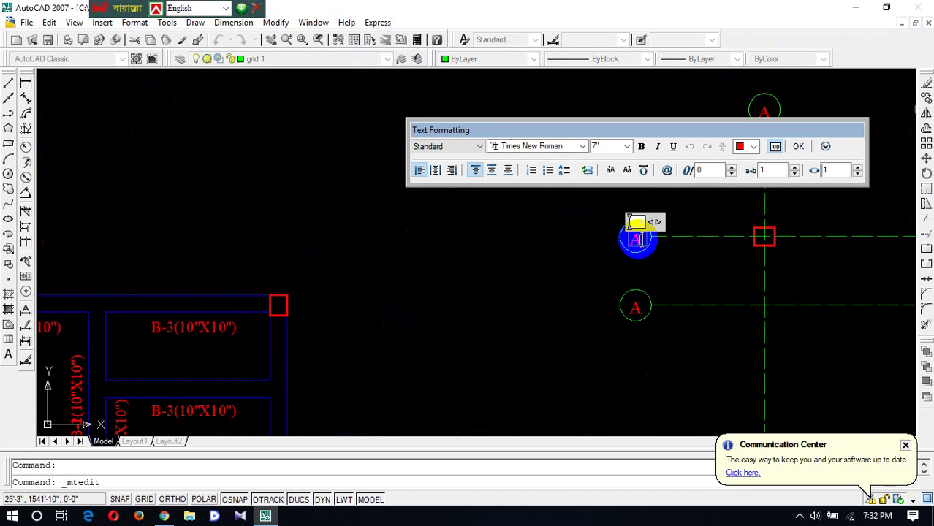
left_click(799, 147)
Change the label in the second horizontal grid line's circle to 2.
double_click(638, 309)
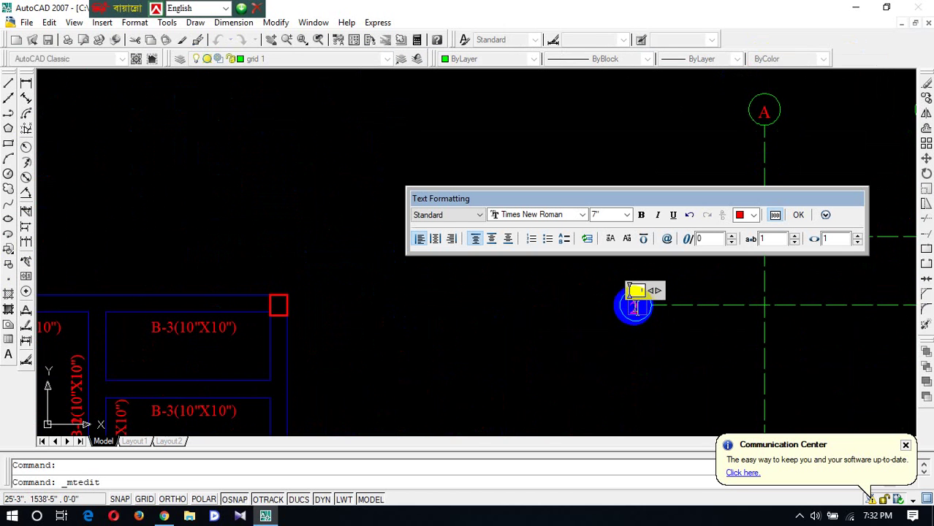
type("2")
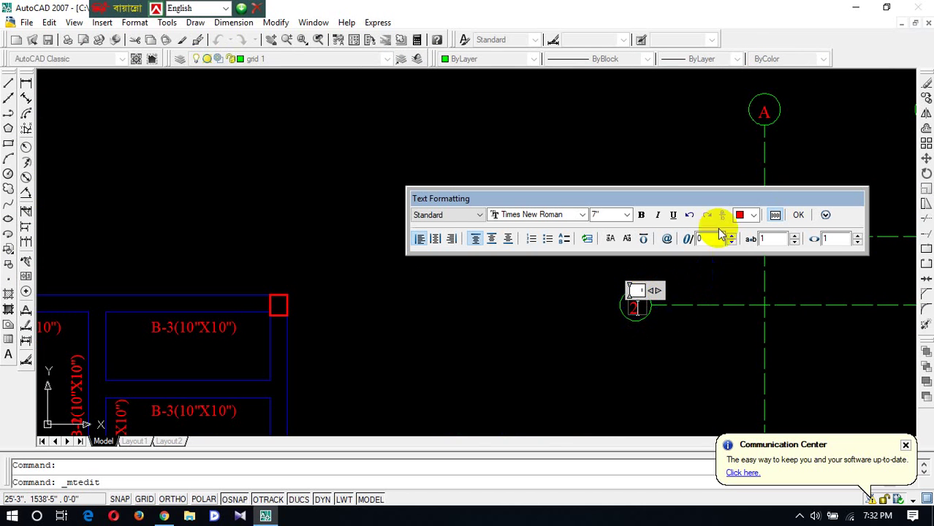
left_click(798, 215)
Edit the label text in the circle of the third horizontal grid line from the top.
scroll(555, 234, "down", 8)
scroll(584, 267, "up", 10)
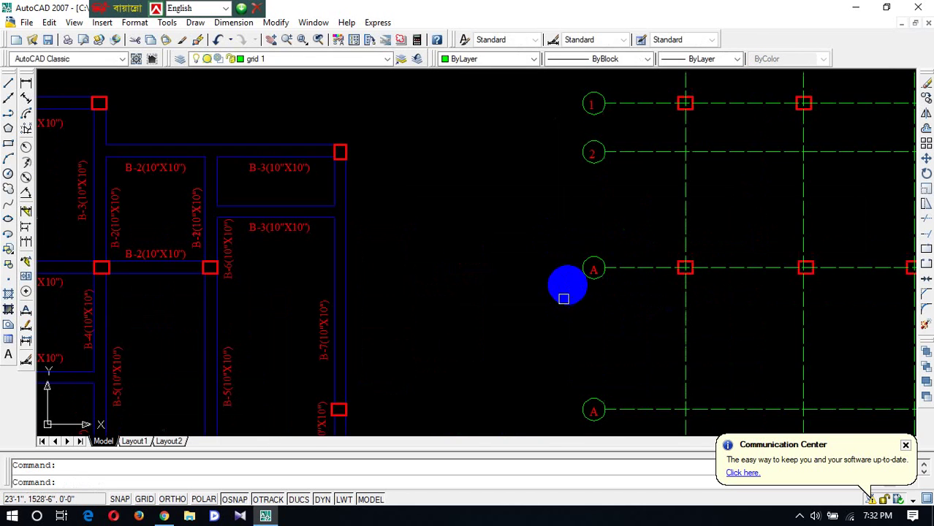
double_click(614, 276)
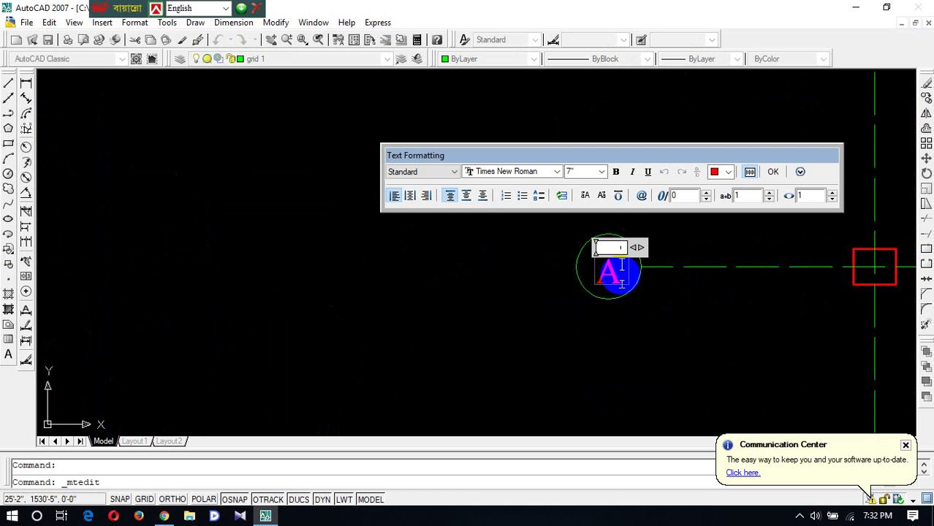
left_click(774, 172)
scroll(505, 365, "down", 5)
scroll(583, 384, "up", 5)
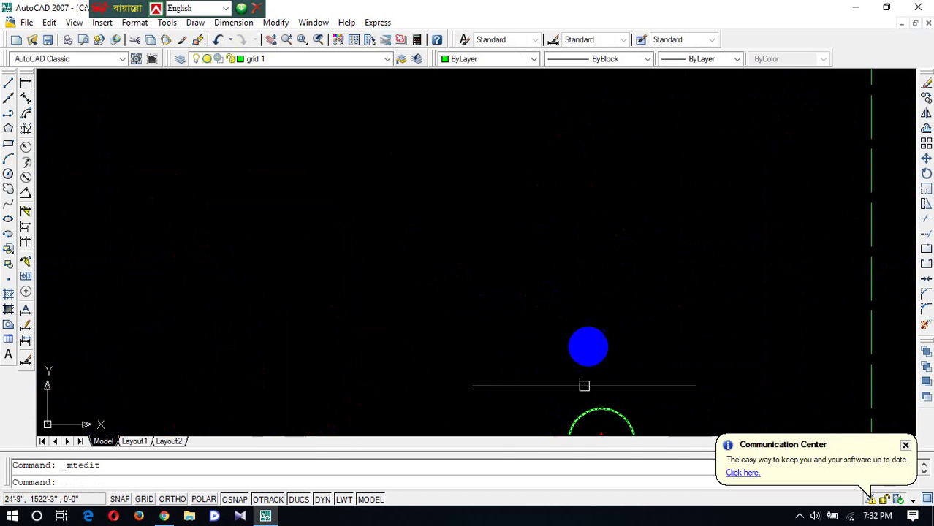
Change the label in the fourth horizontal grid line's circle to 4.
scroll(579, 381, "down", 5)
scroll(579, 381, "up", 5)
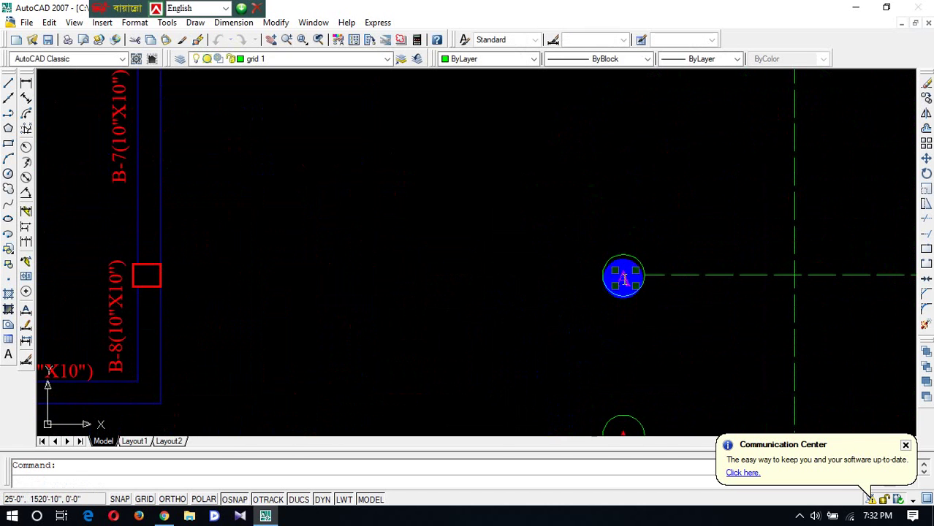
double_click(623, 279)
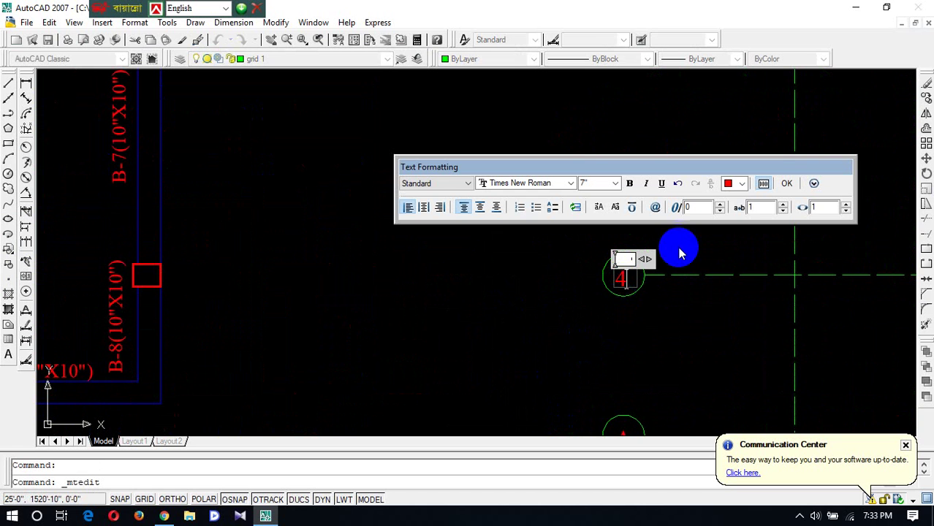
left_click(786, 183)
Change the label in the fifth horizontal grid line's circle to 5.
scroll(658, 255, "down", 5)
scroll(648, 273, "up", 5)
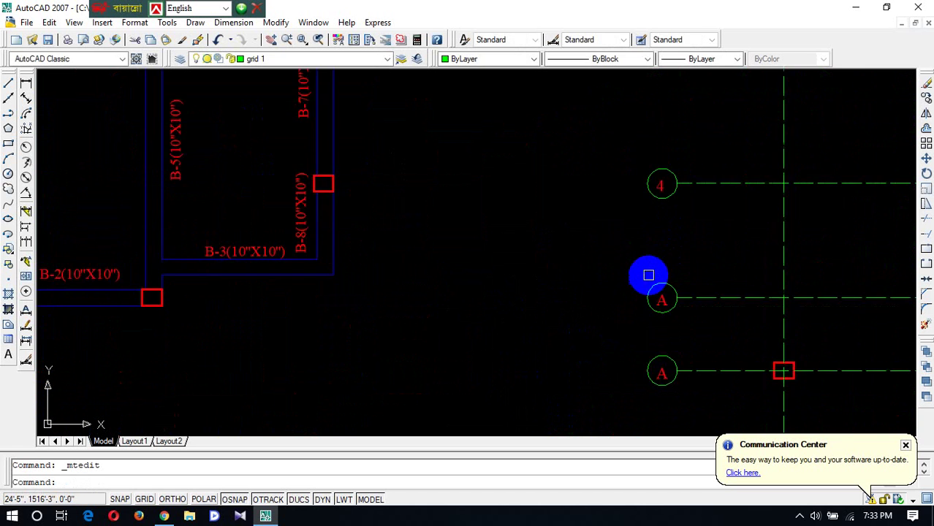
double_click(663, 312)
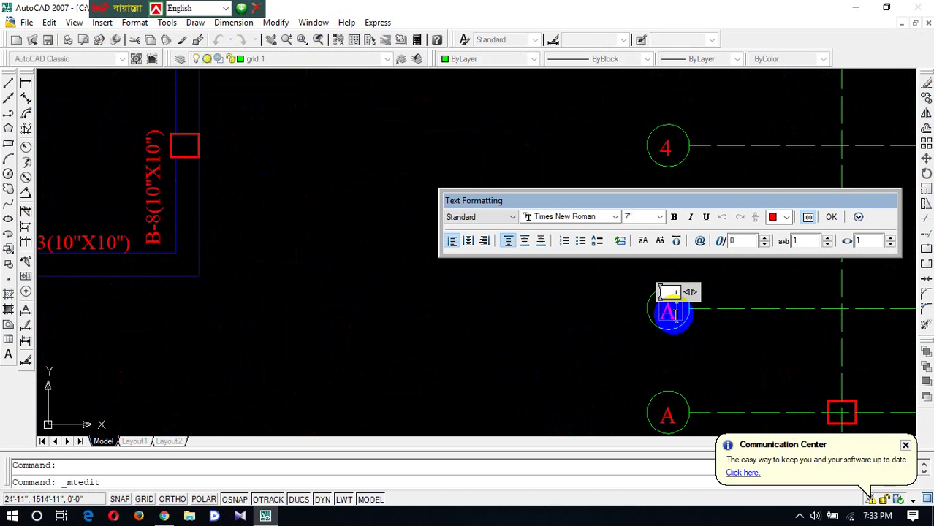
left_click(832, 218)
Change the label in the lowest horizontal grid line's circle to 6.
scroll(640, 279, "down", 5)
scroll(641, 309, "up", 5)
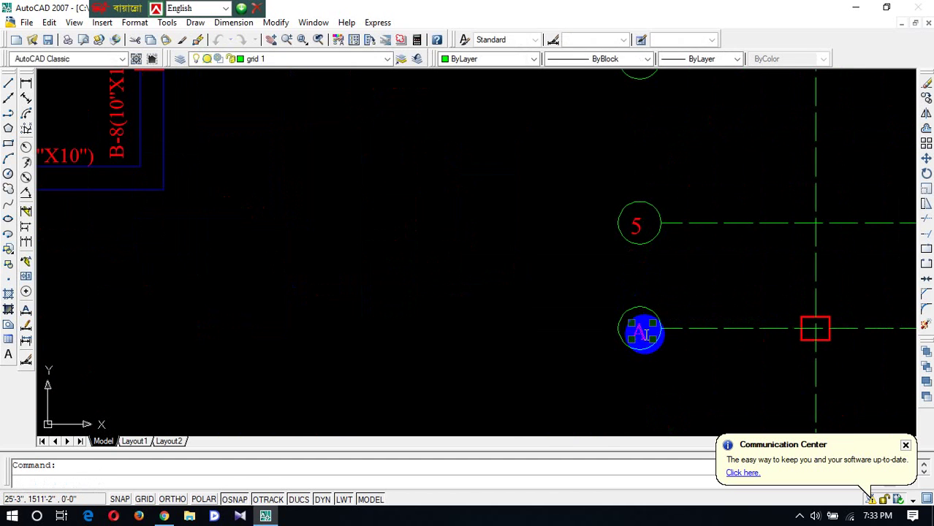
double_click(645, 335)
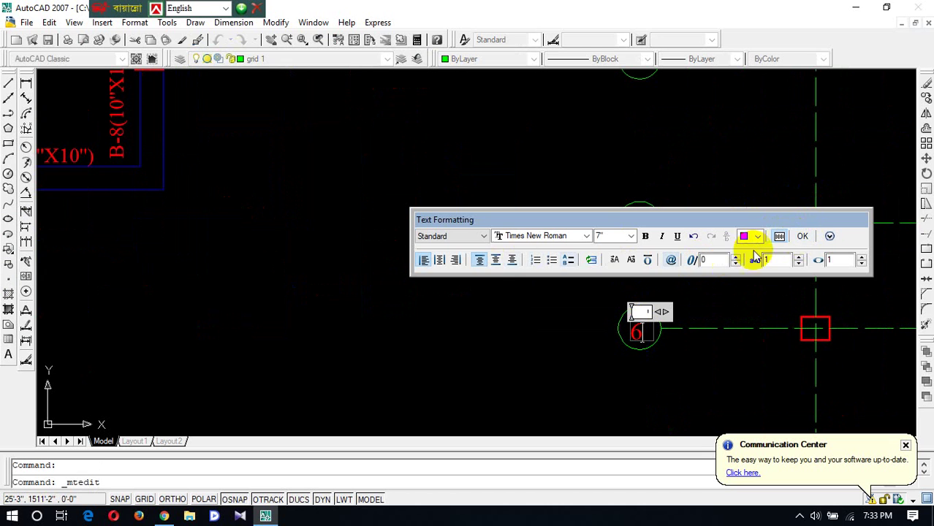
left_click(803, 236)
Delete the spare labelled circle floating above the grid near column line A.
scroll(575, 267, "down", 5)
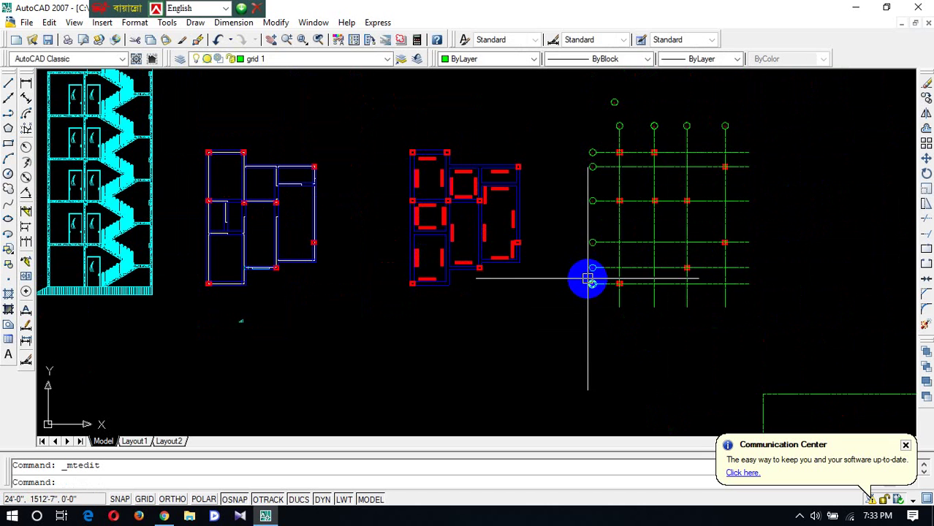
scroll(603, 96, "up", 5)
scroll(603, 96, "up", 2)
left_click(688, 108)
left_click(590, 156)
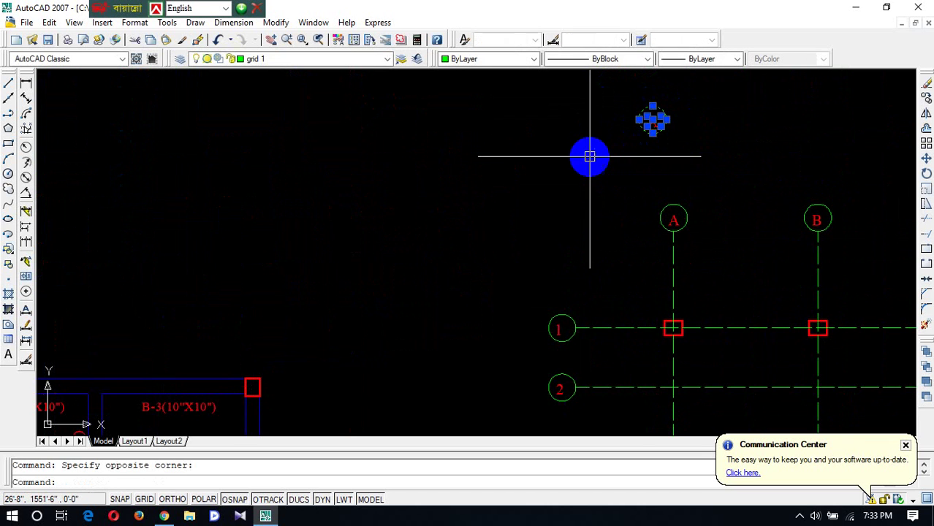
key("Delete")
Copy the four labelled circles A to D from the upper ends to the lower ends of the vertical grid lines.
scroll(609, 191, "down", 5)
scroll(607, 223, "up", 5)
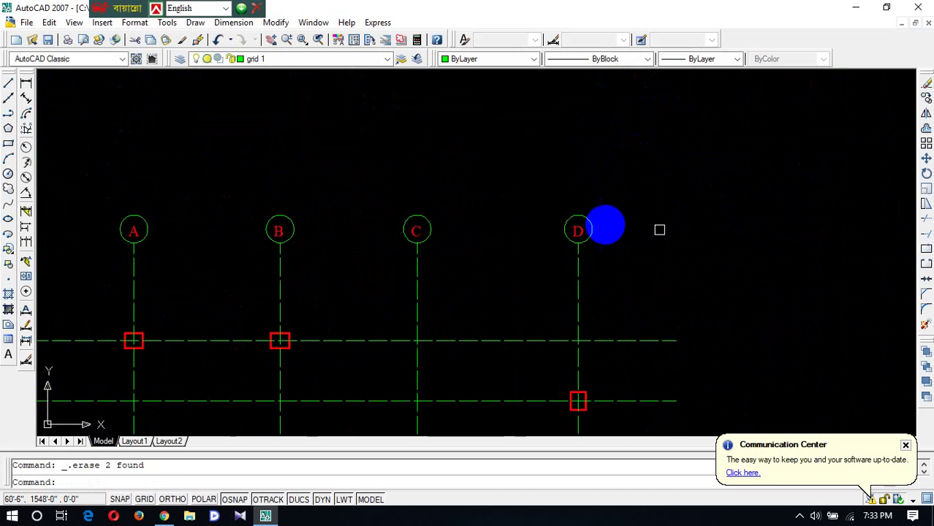
scroll(690, 188, "down", 3)
scroll(649, 201, "up", 3)
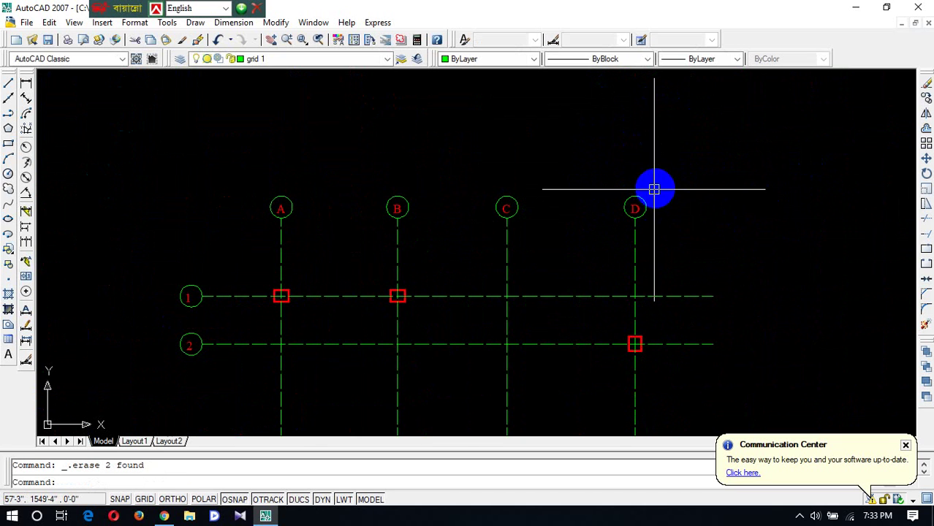
left_click_drag(663, 179, 212, 210)
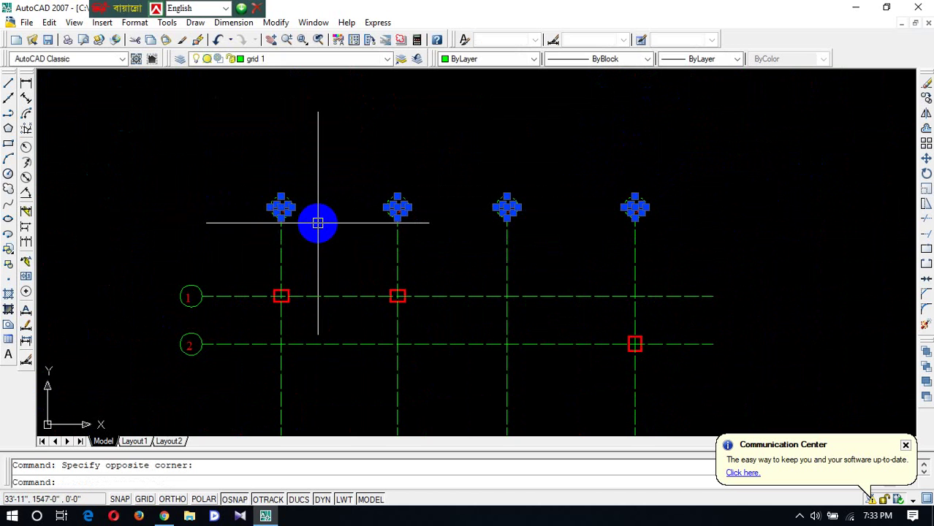
type("CP")
key("Return")
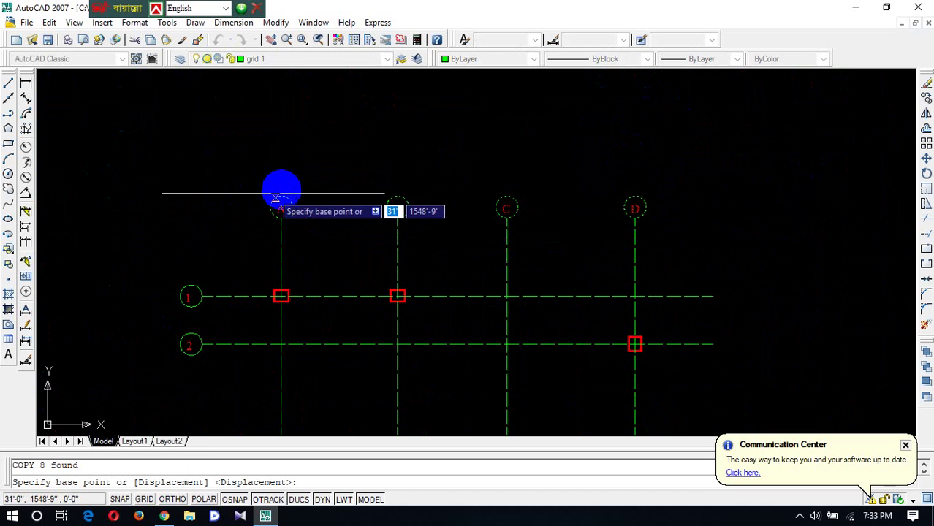
left_click(281, 196)
scroll(390, 254, "down", 5)
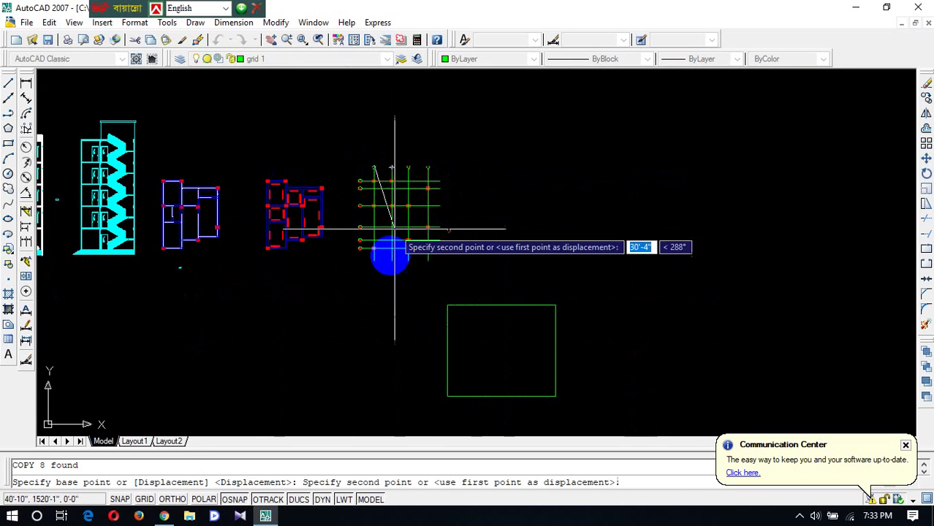
scroll(378, 264, "up", 3)
scroll(380, 259, "up", 3)
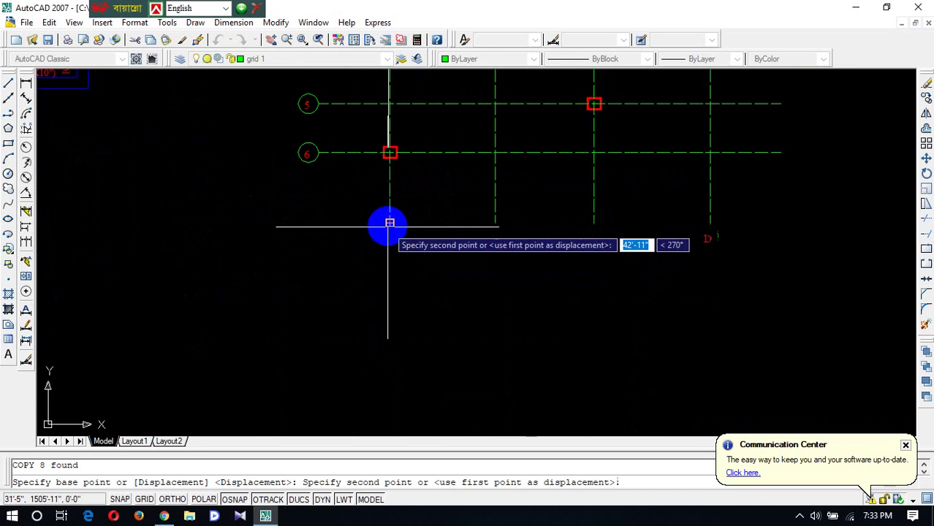
left_click(390, 223)
key("Escape")
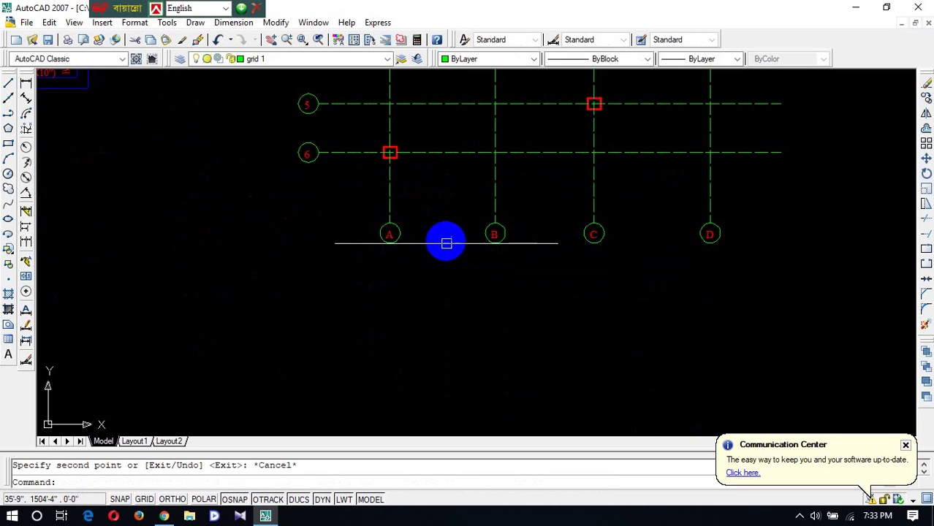
Copy the six numbered circles 1 to 6 from the left ends to the right ends of the horizontal grid lines.
scroll(443, 252, "down", 5)
scroll(404, 132, "up", 4)
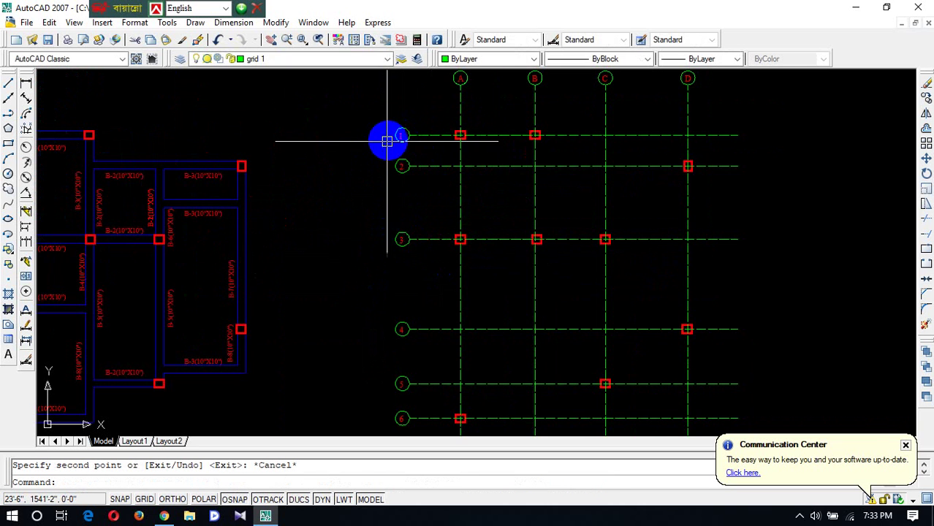
scroll(387, 141, "up", 3)
left_click(435, 84)
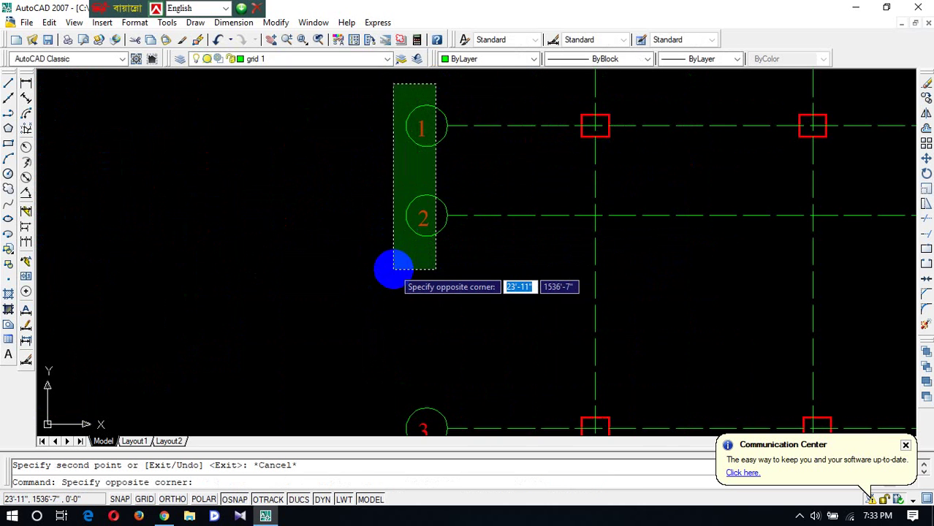
scroll(392, 267, "down", 4)
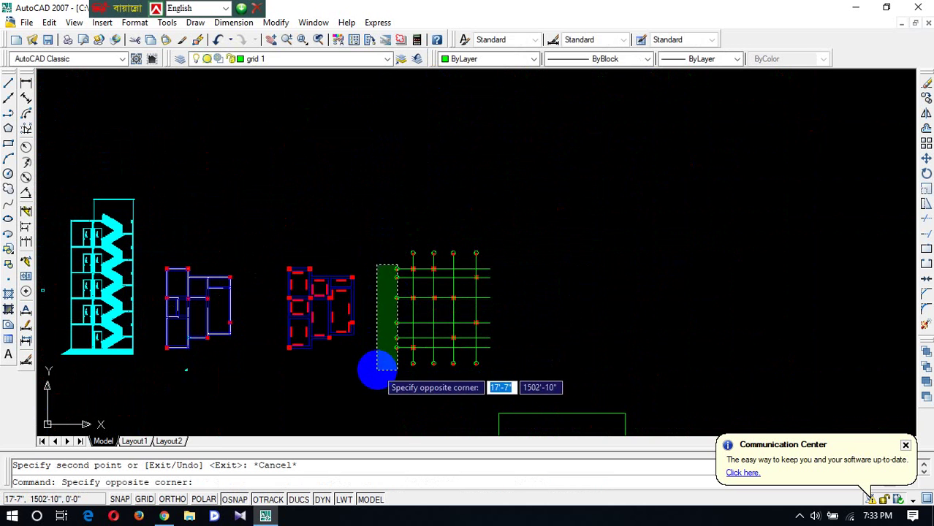
left_click(377, 369)
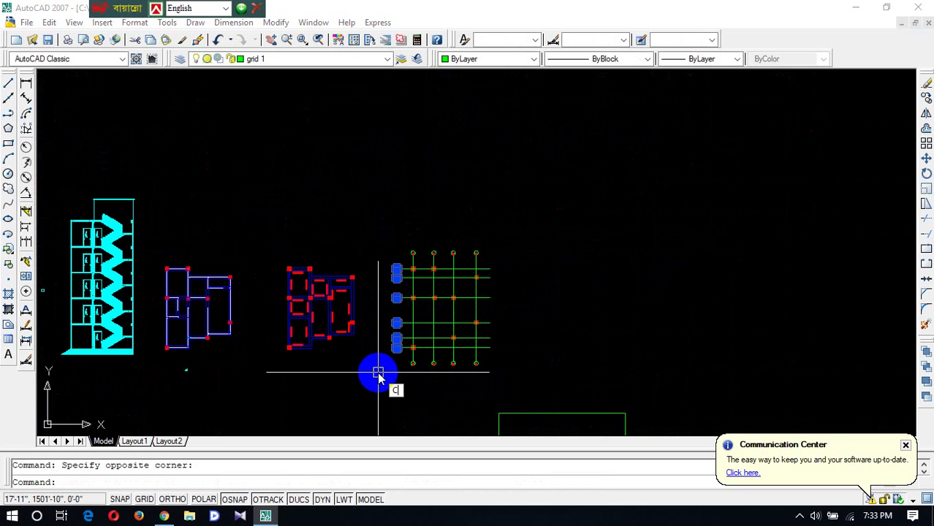
key("Return")
scroll(395, 270, "up", 6)
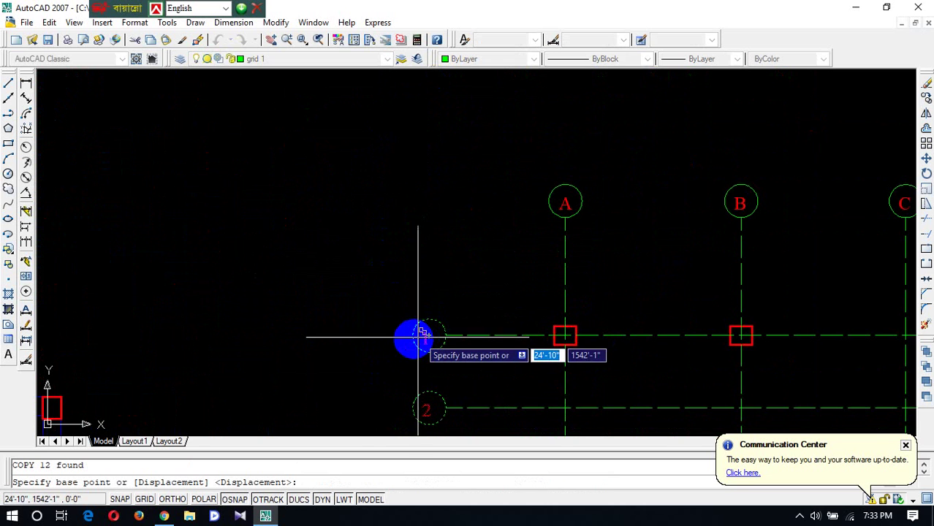
left_click(413, 336)
scroll(527, 313, "down", 5)
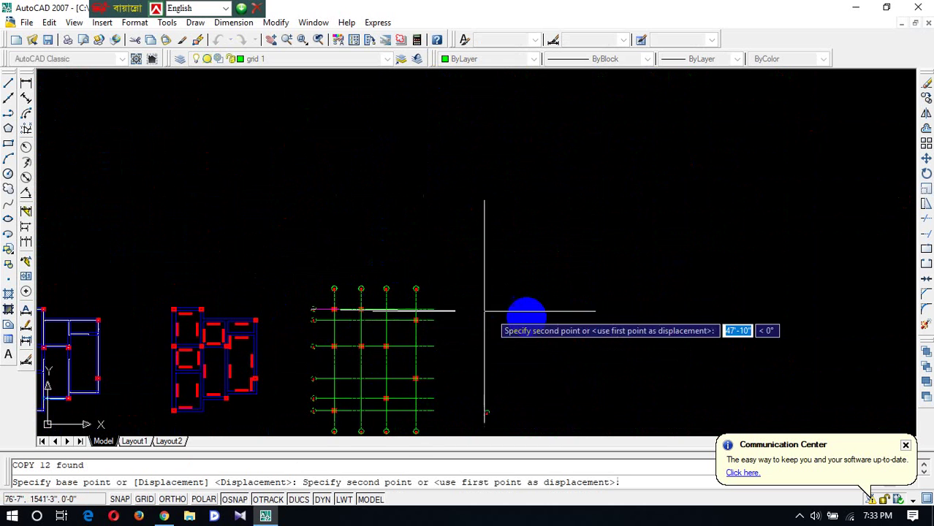
scroll(436, 315, "up", 4)
left_click(415, 293)
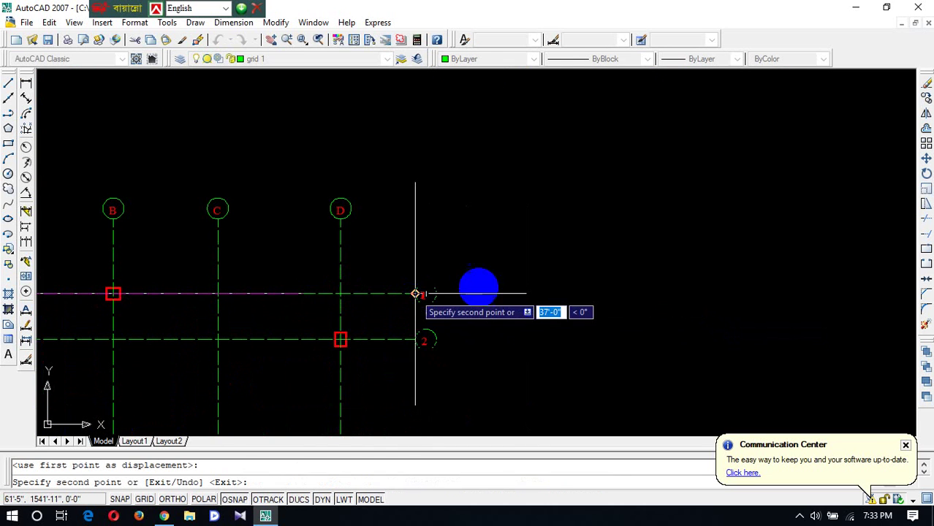
key("Escape")
scroll(494, 271, "down", 4)
scroll(434, 257, "up", 3)
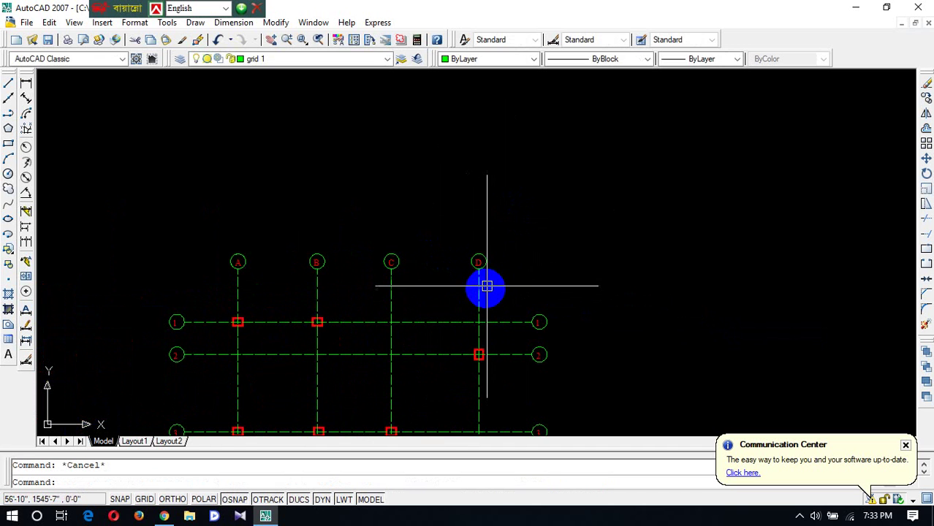
type("L")
key("Return")
scroll(479, 282, "up", 5)
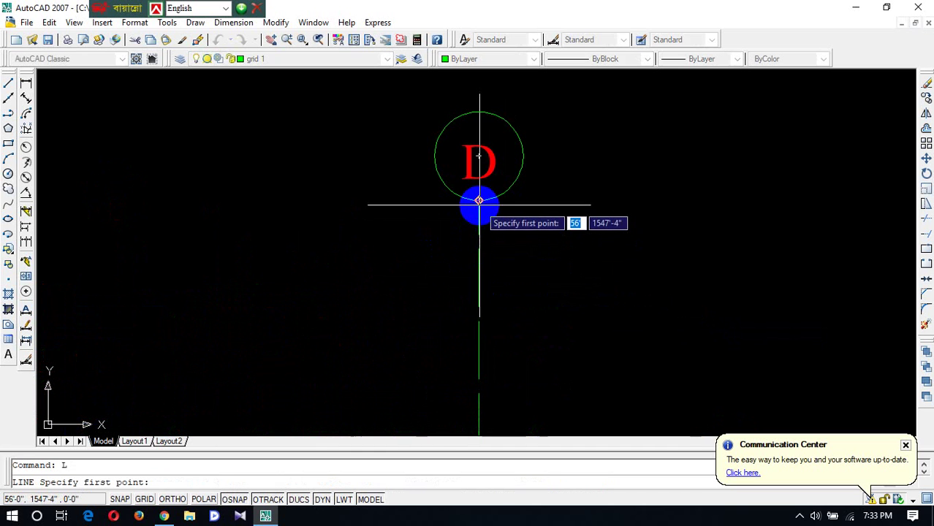
left_click(478, 201)
left_click(696, 174)
key("Escape")
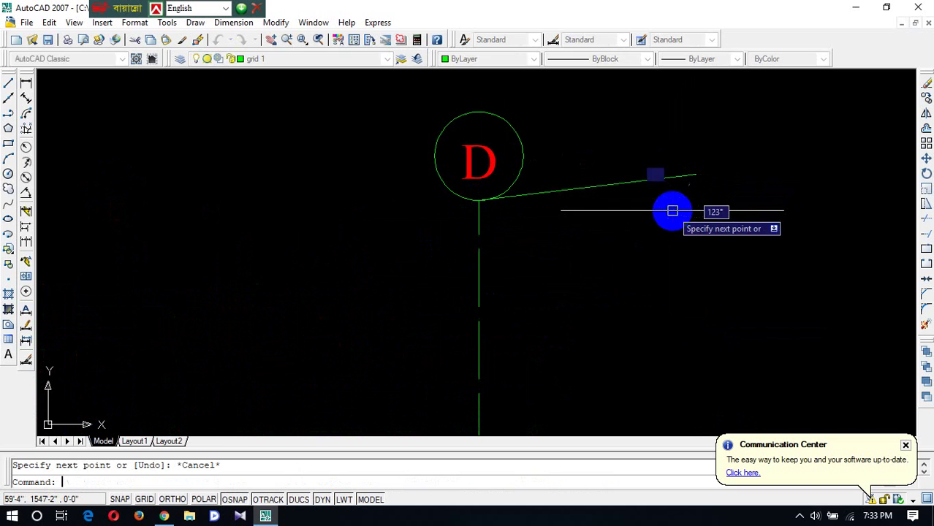
scroll(661, 219, "down", 5)
key("ctrl+z")
Draw a horizontal line about 1'-3" long to the right from the lowest point of the upper D circle.
scroll(467, 276, "up", 3)
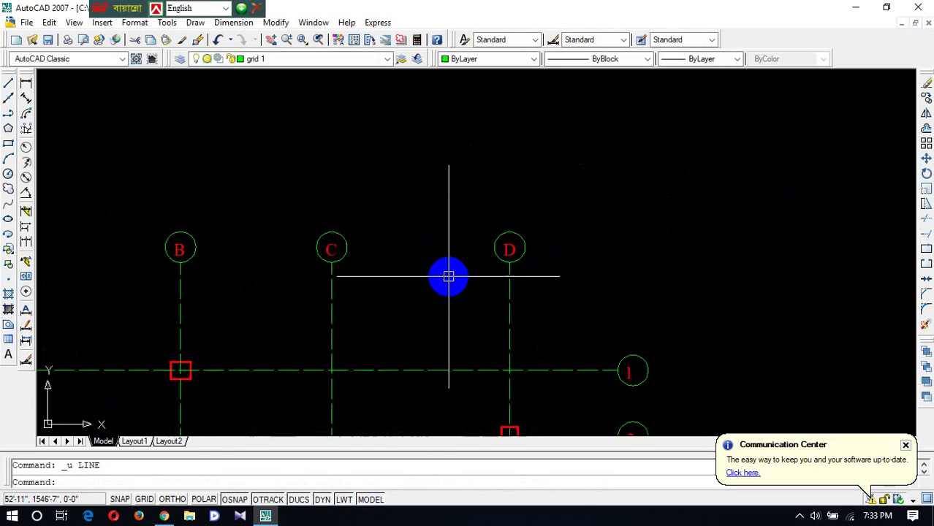
scroll(448, 276, "up", 2)
key("Escape")
type("L")
key("Return")
scroll(543, 275, "up", 4)
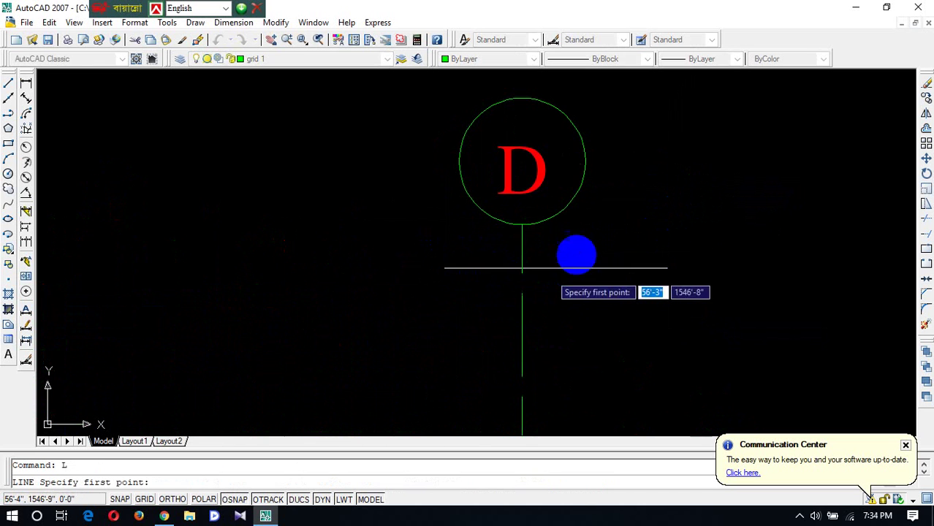
left_click(522, 228)
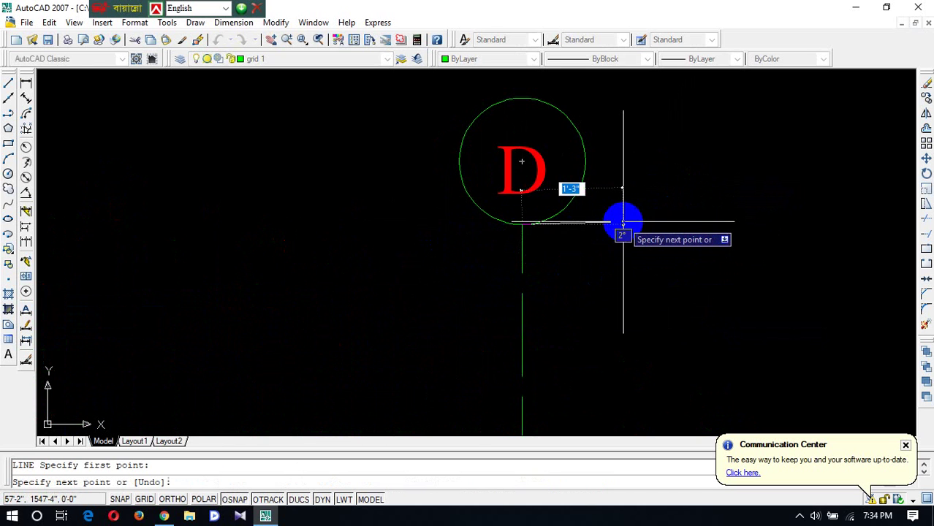
key("Escape")
scroll(643, 223, "down", 4)
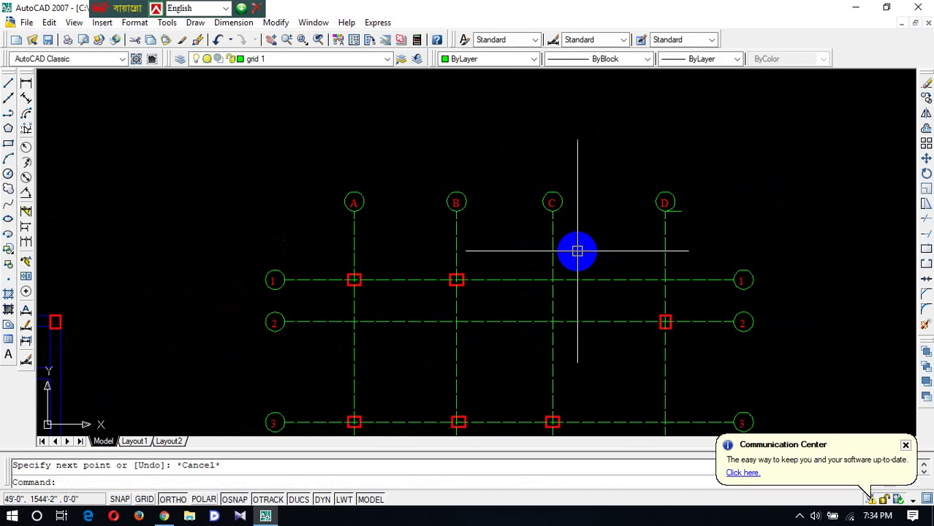
Offset the short line at the upper D circle downward by 10 and delete the original line.
type("o")
key("Return")
type("10")
key("Return")
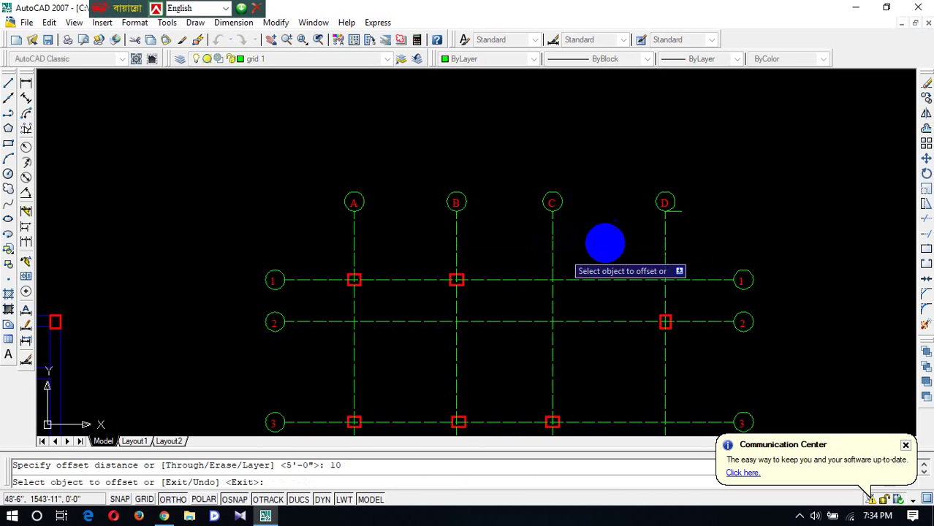
left_click(672, 211)
left_click(679, 249)
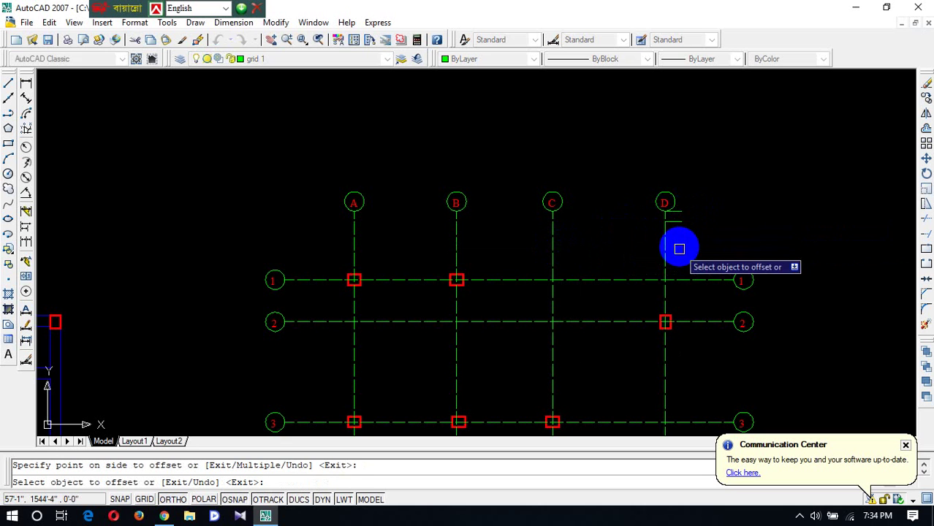
key("Escape")
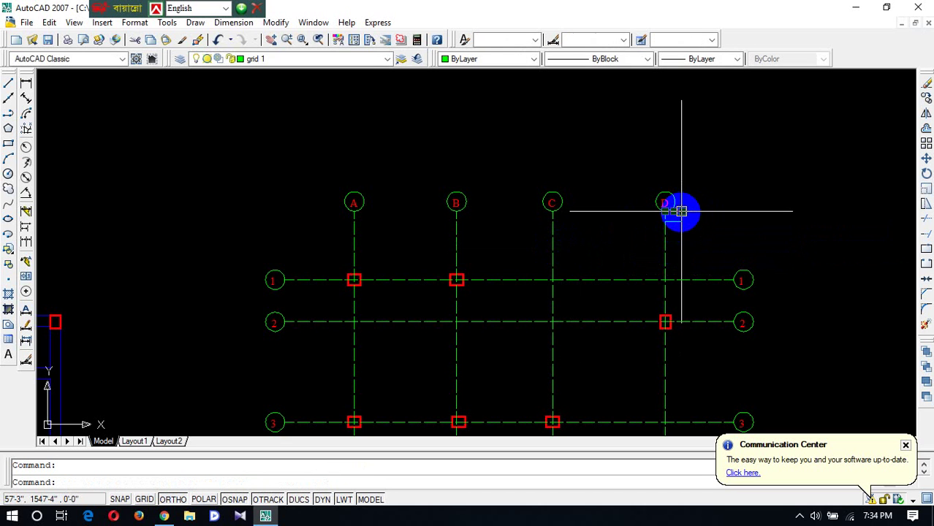
left_click(681, 211)
key("Delete")
Draw a vertical line about 2'-3" long upward from the right end of grid line 1.
scroll(681, 211, "down", 5)
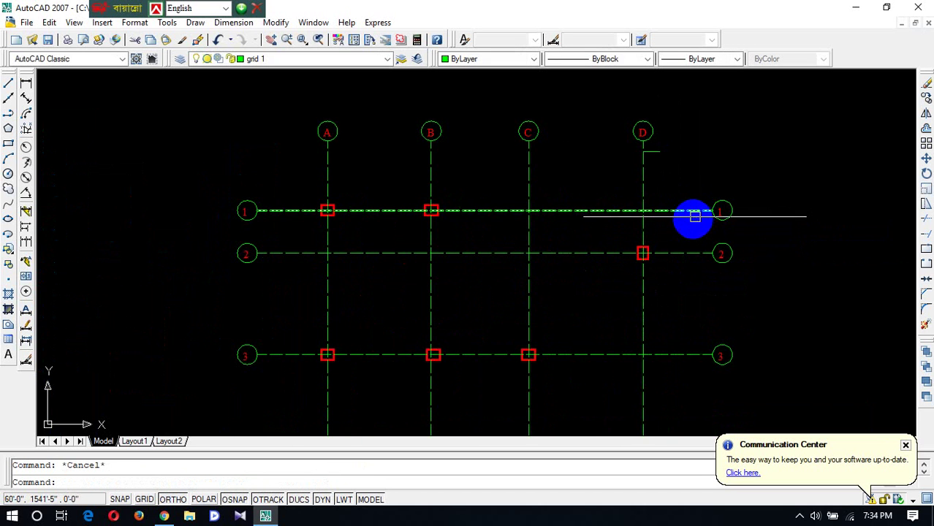
type("L")
key("Return")
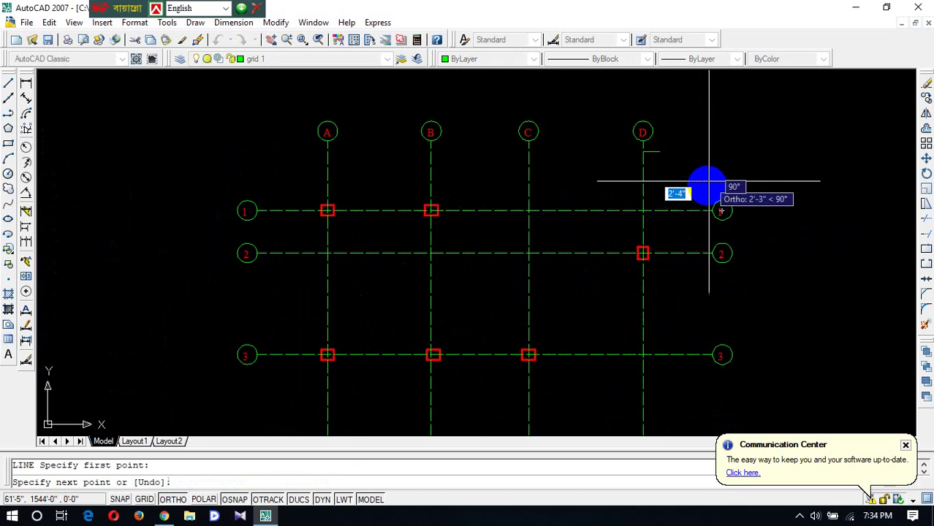
key("Escape")
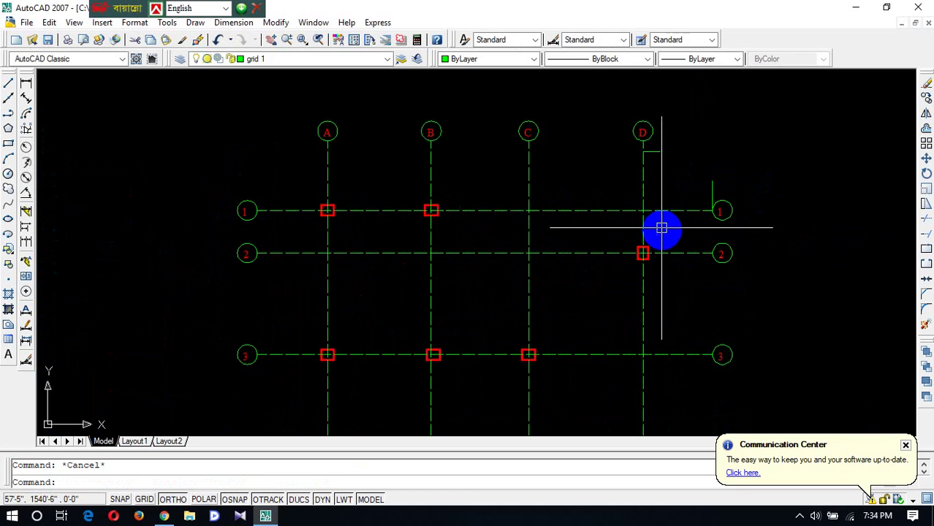
Offset the short vertical line at the right end of grid line 1 by 10 to the left and delete the original.
type("o")
key("Return")
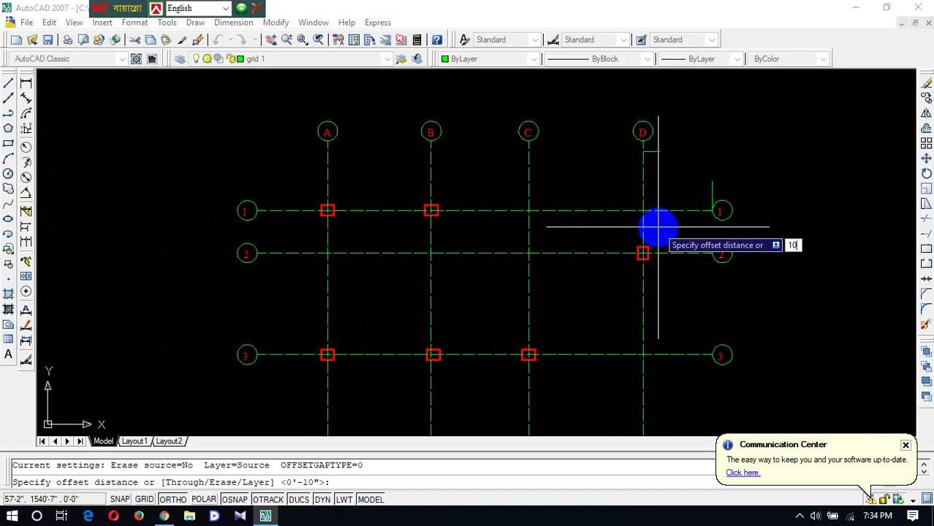
type("10")
key("Return")
left_click(711, 187)
left_click(683, 204)
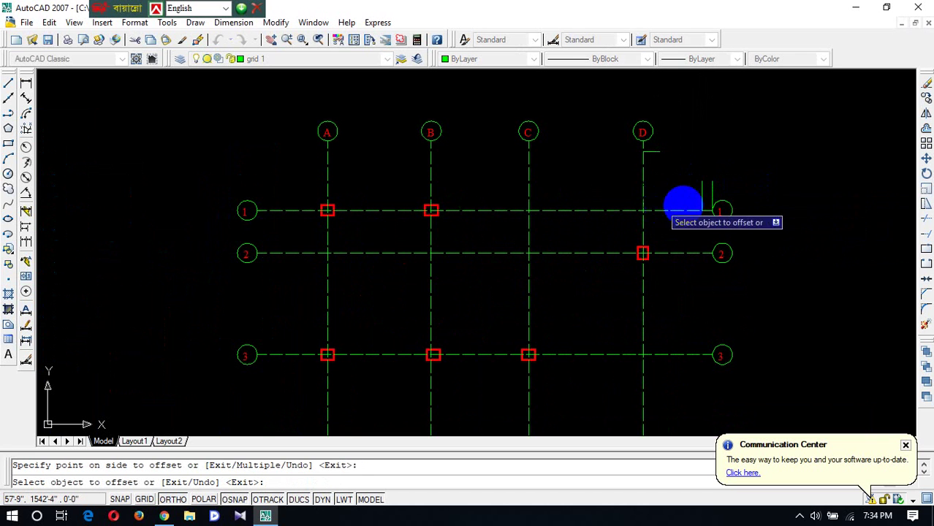
key("Escape")
left_click(713, 182)
key("Delete")
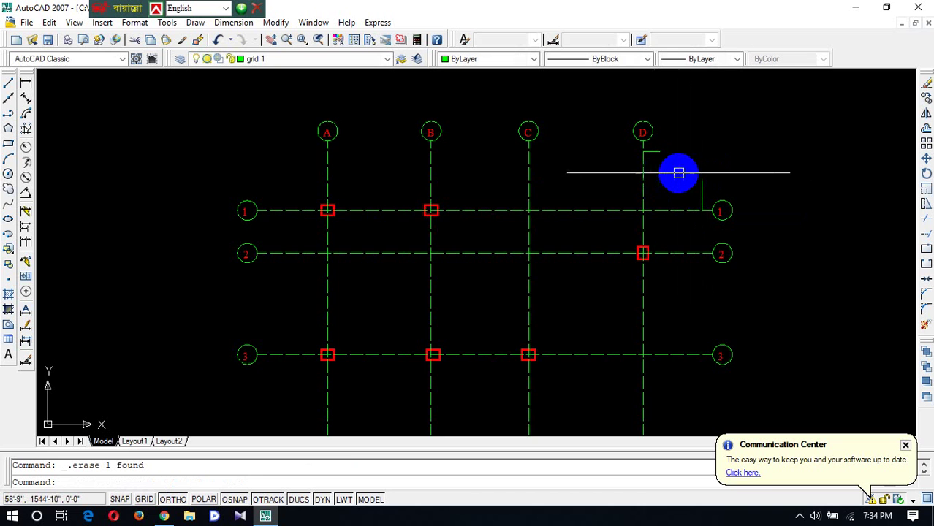
Add a linear dimension between grid lines D and C, in line with the short reference line below the upper D circle.
scroll(678, 173, "down", 4)
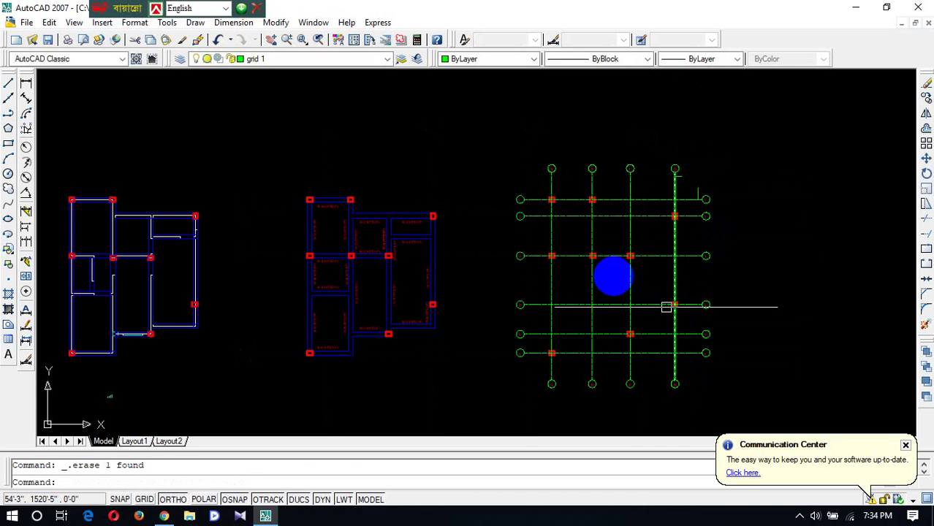
scroll(664, 152, "up", 3)
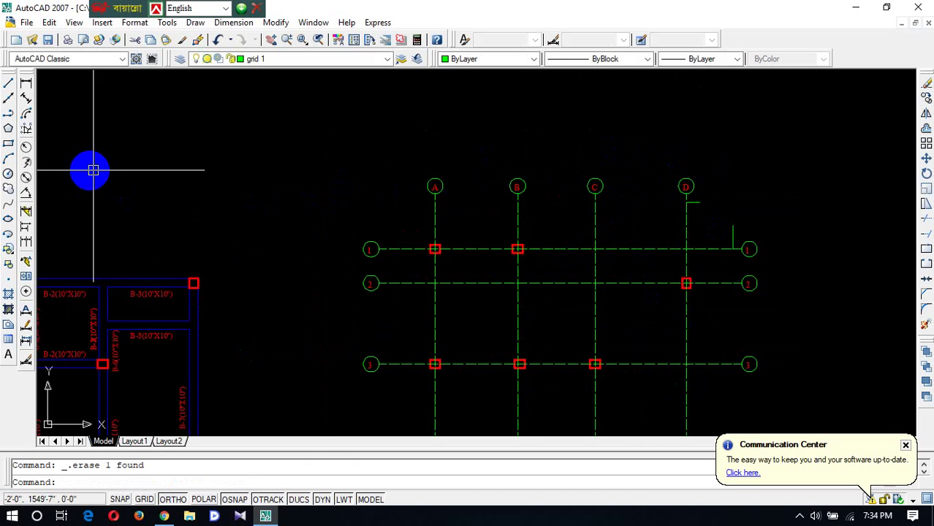
left_click(27, 84)
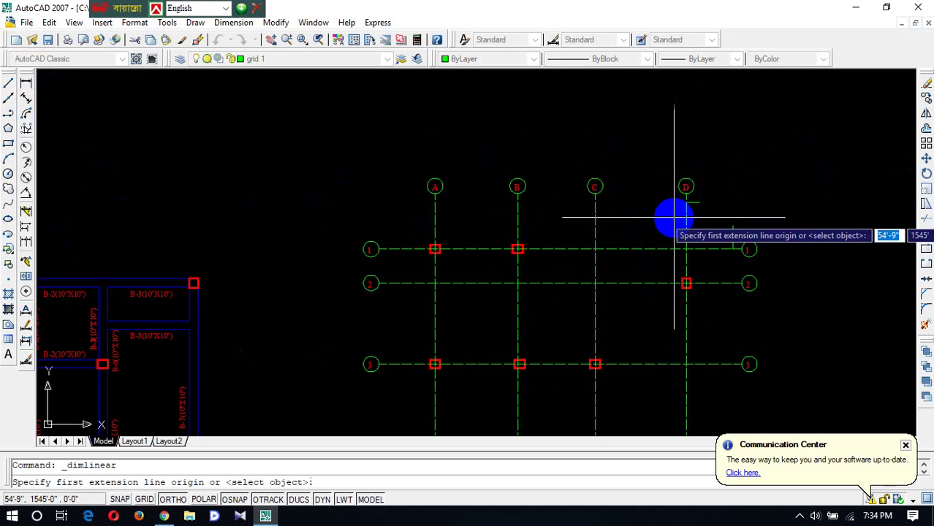
scroll(674, 217, "up", 6)
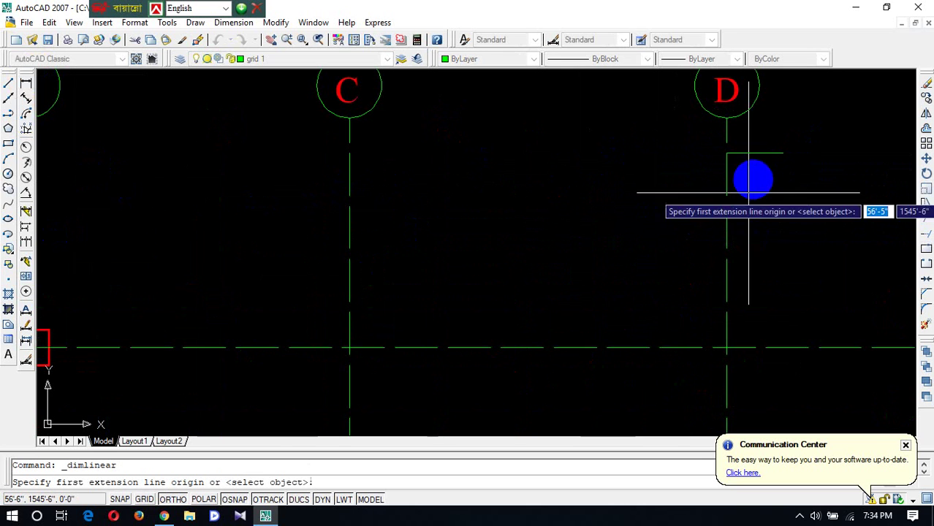
left_click(727, 153)
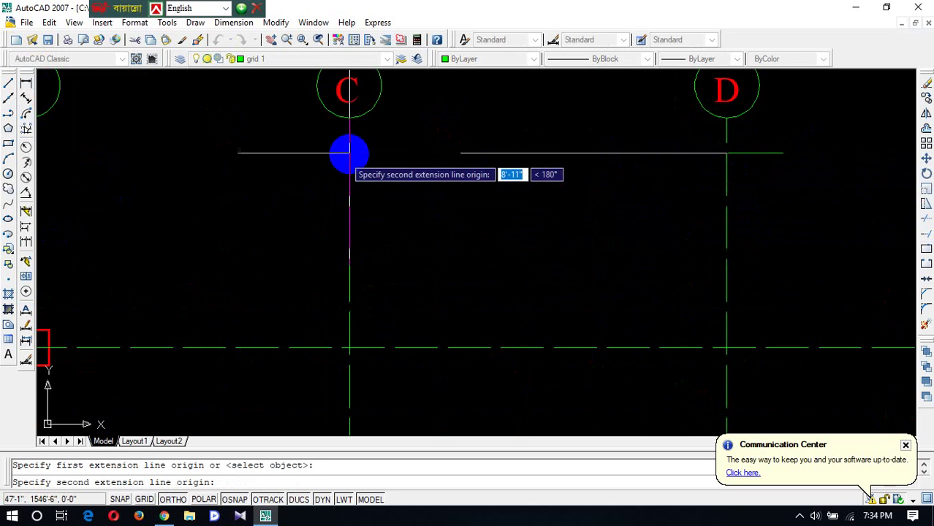
left_click(349, 154)
left_click(349, 152)
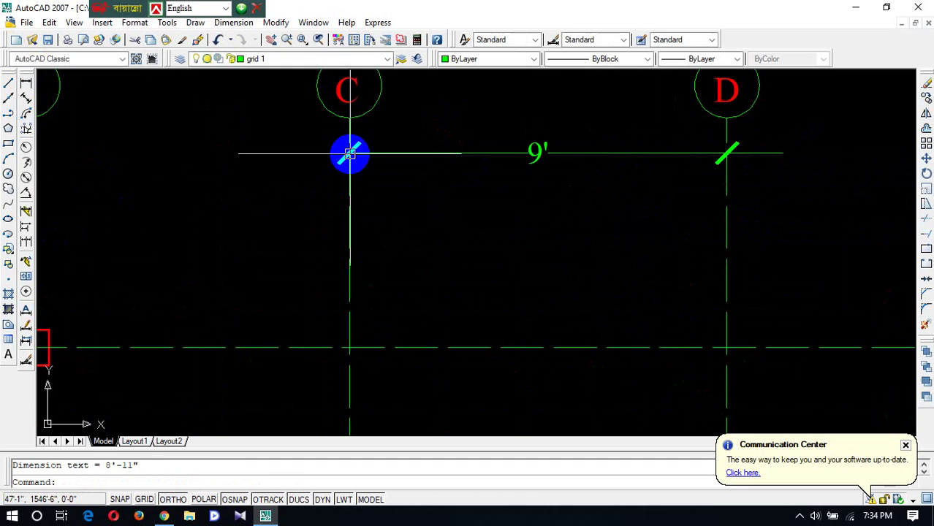
left_click(26, 342)
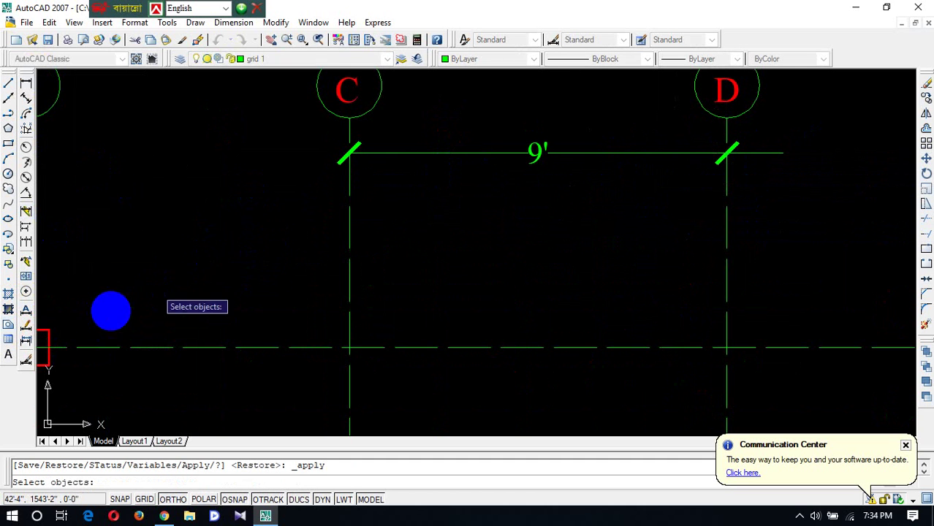
key("Escape")
left_click(26, 340)
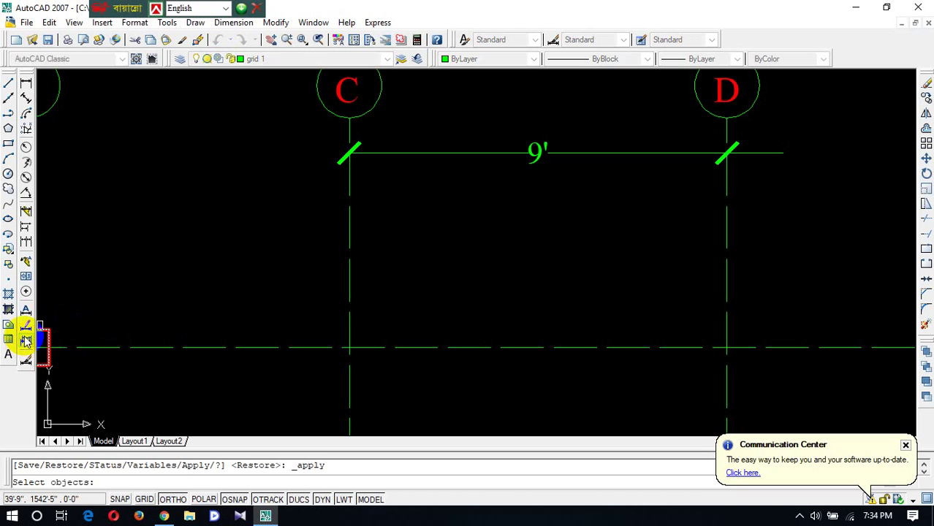
key("Escape")
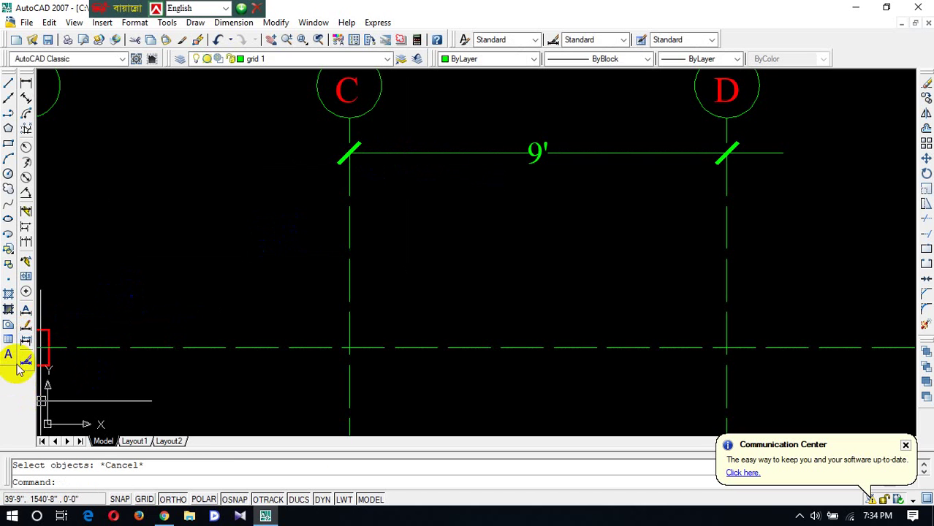
Continue the upper dimension chain from grid line C to grid lines B and A.
left_click(26, 245)
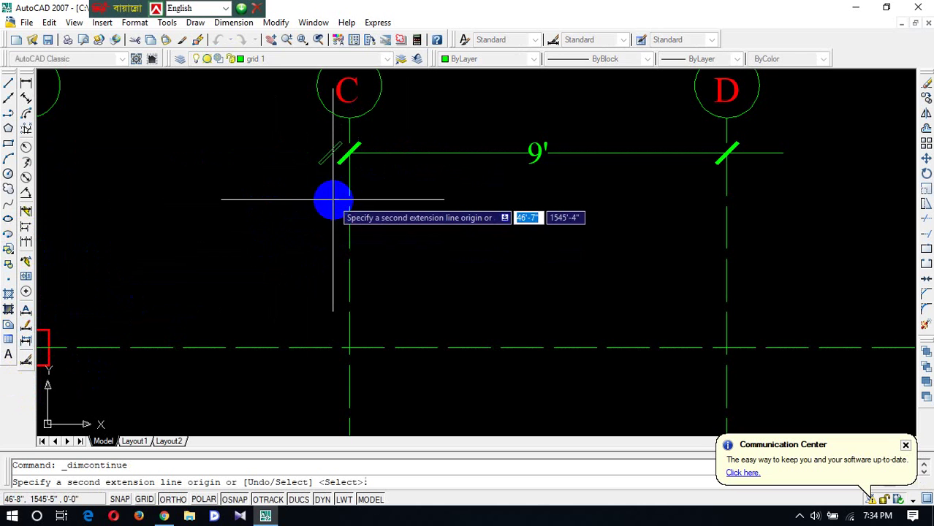
scroll(334, 205, "down", 3)
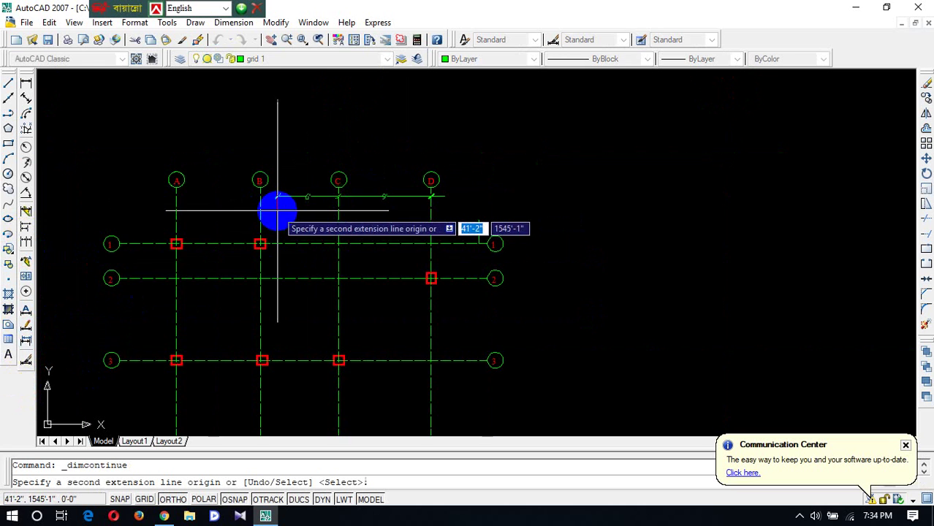
scroll(265, 202, "up", 3)
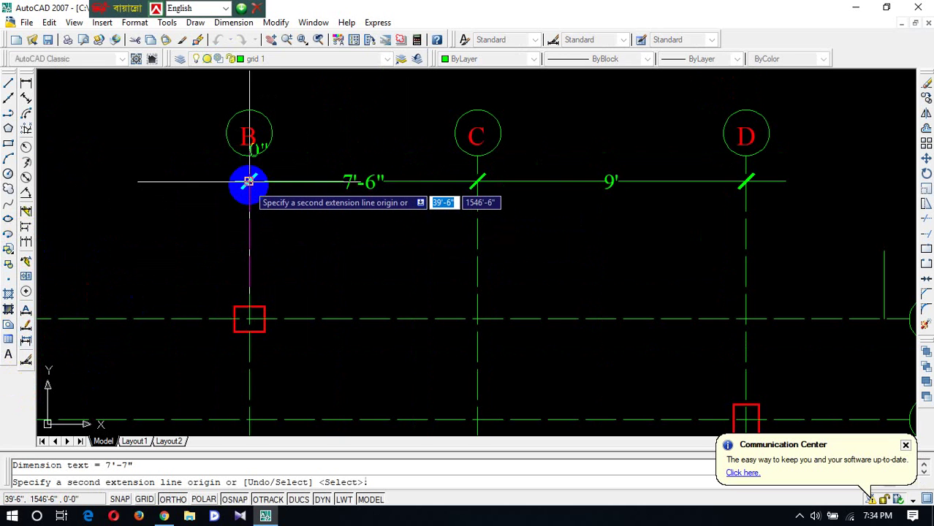
scroll(291, 188, "down", 3)
scroll(201, 192, "up", 2)
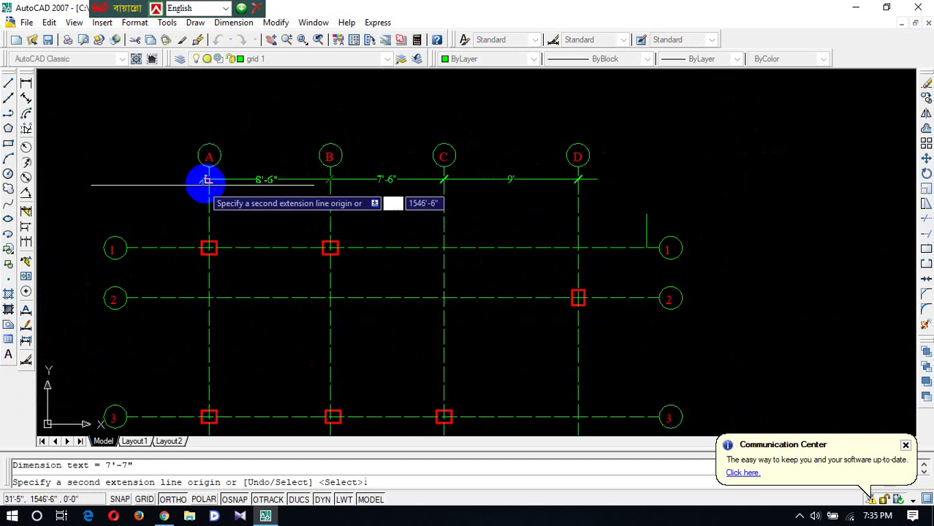
key("Return")
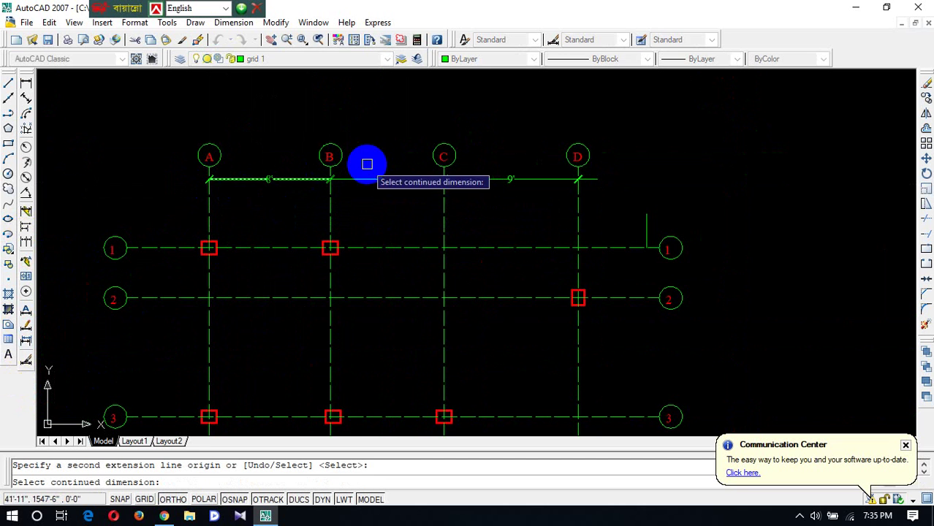
key("Escape")
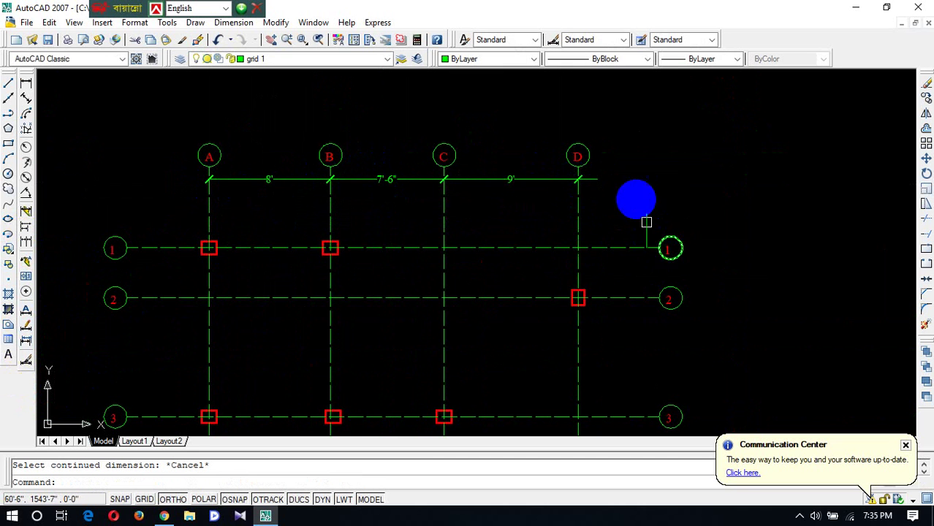
Add a vertical linear dimension between grid lines 1 and 2, in line with the short reference line beside the right circles.
scroll(625, 219, "down", 4)
scroll(617, 234, "up", 3)
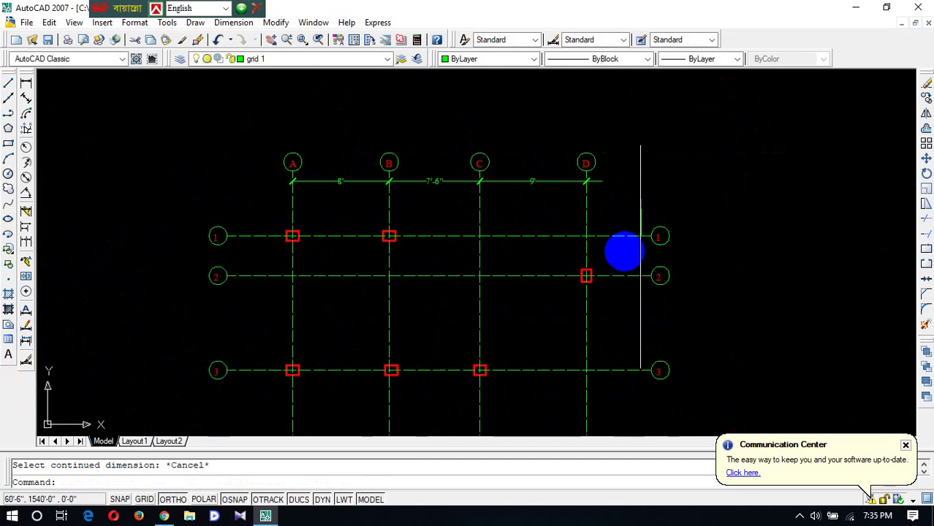
left_click(27, 82)
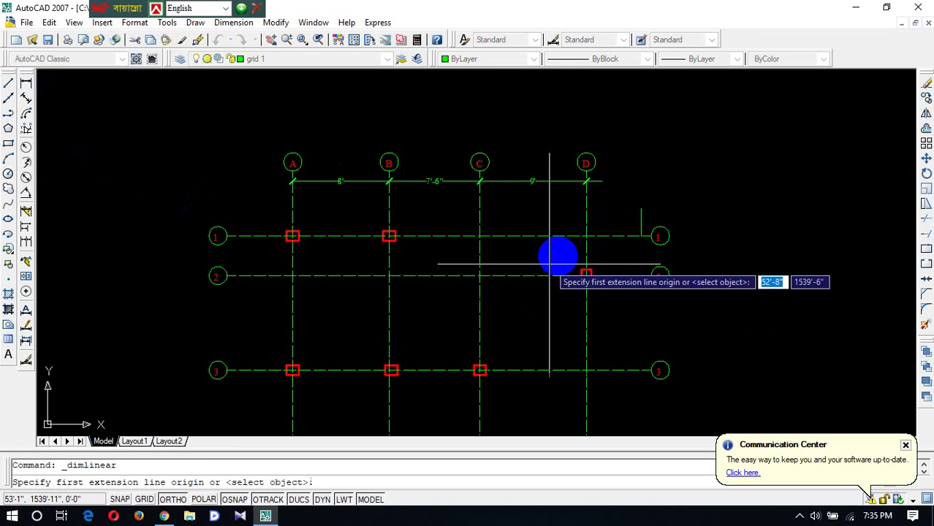
left_click(641, 235)
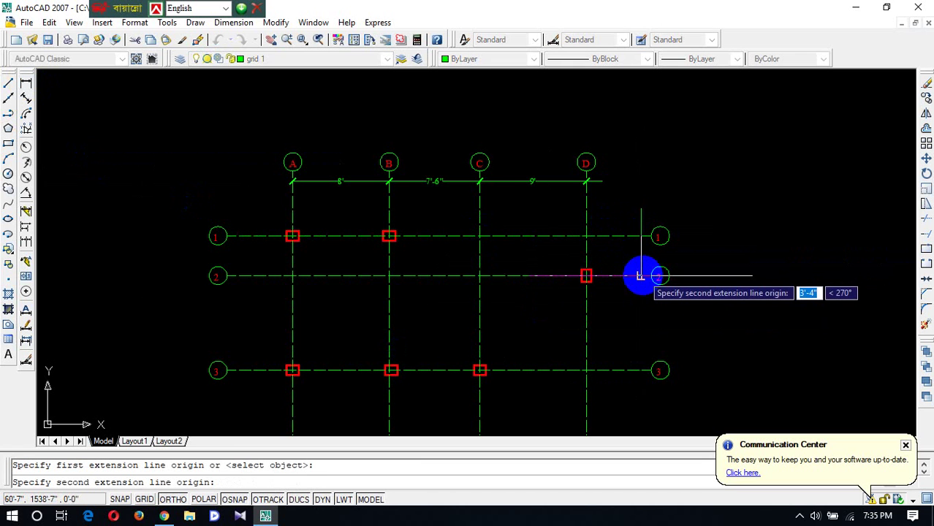
left_click(640, 275)
left_click(640, 272)
Change the colour of the upper dimensions, the dimension between grid lines 1 and 2 and the short vertical line to Cyan.
scroll(555, 234, "down", 4)
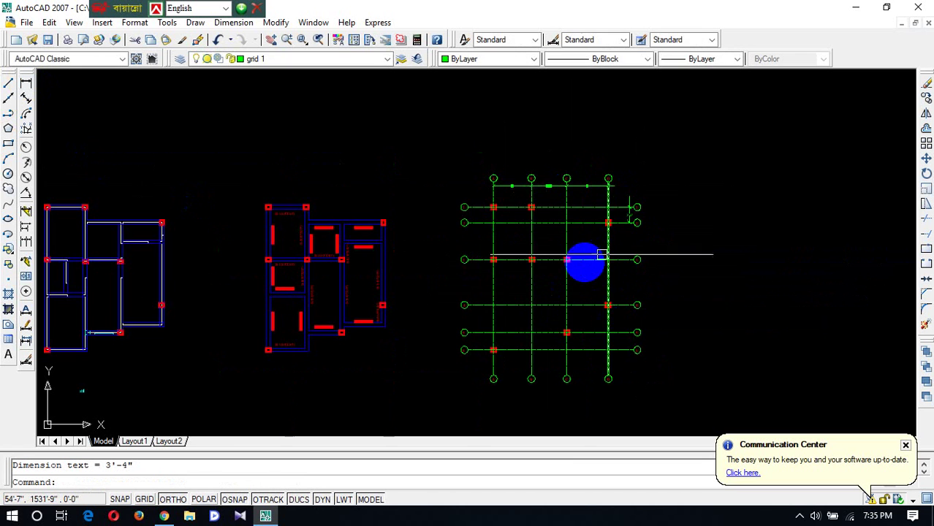
scroll(577, 241, "up", 3)
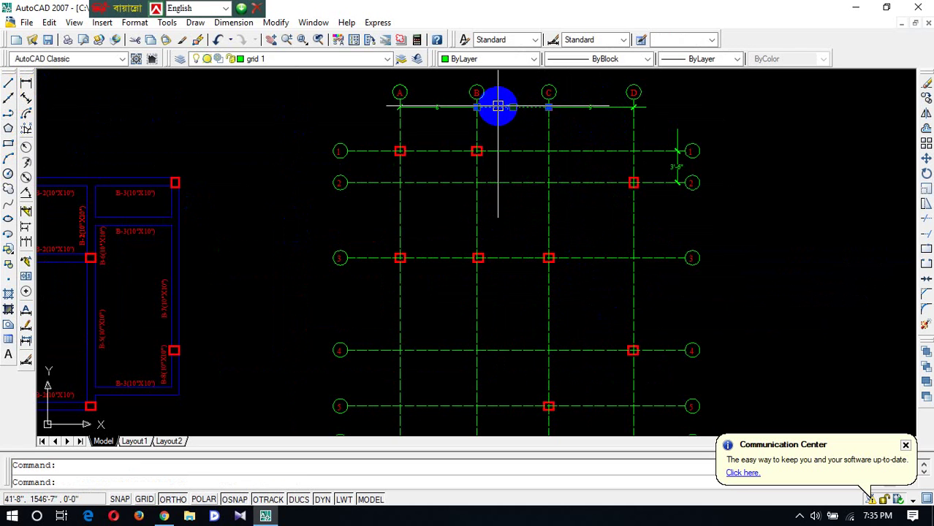
left_click(602, 111)
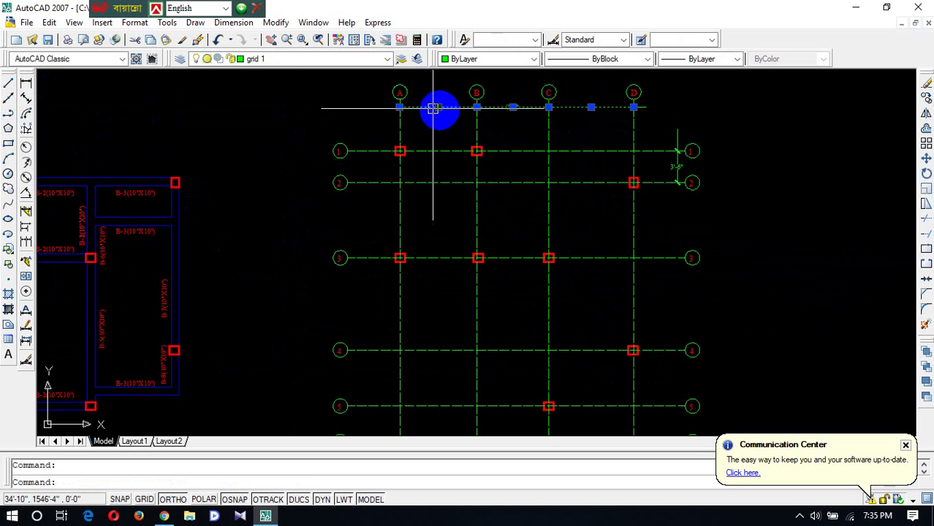
left_click(677, 135)
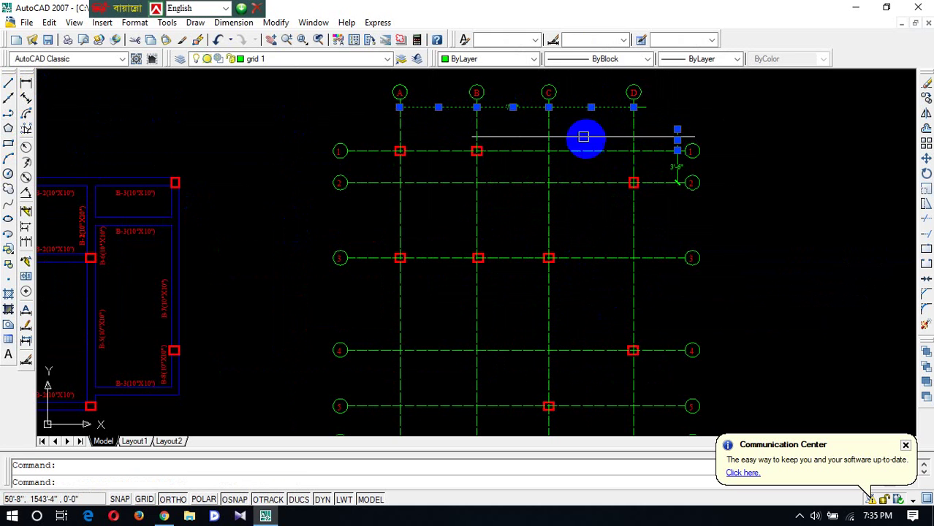
left_click(677, 164)
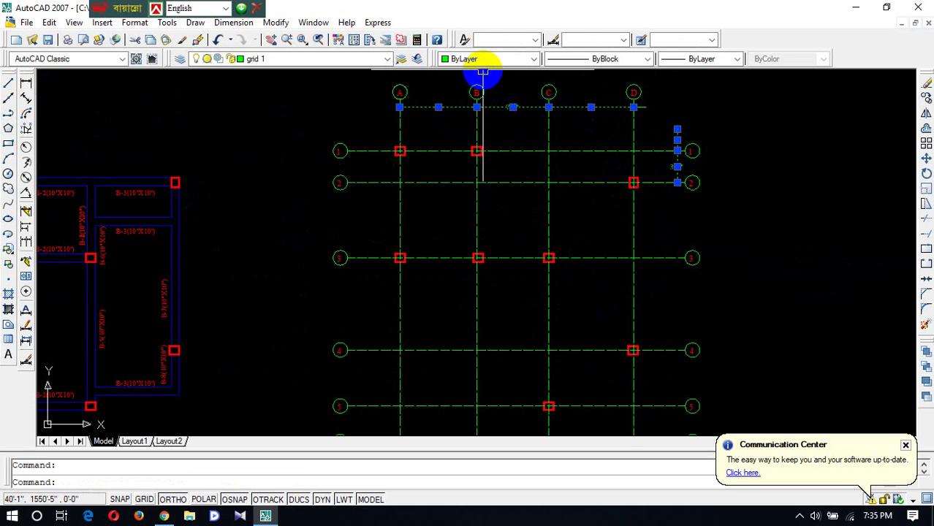
left_click(484, 59)
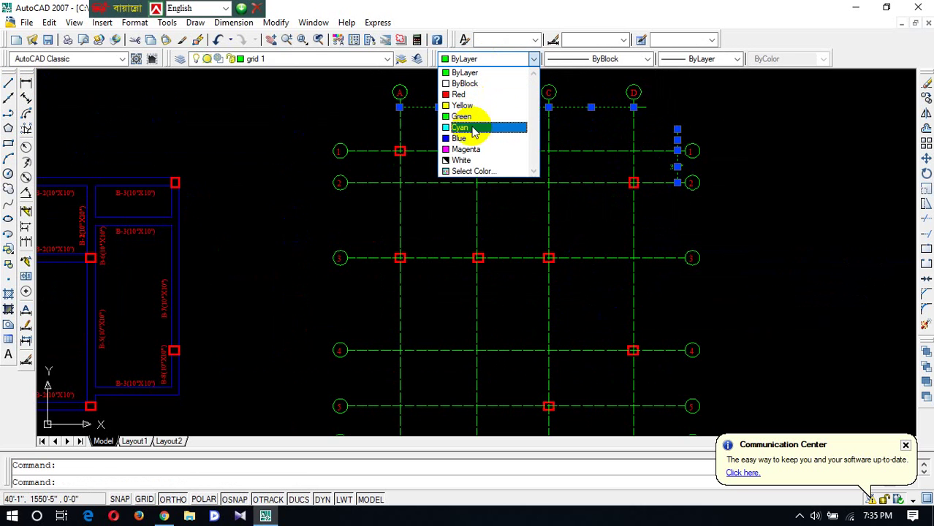
left_click(474, 129)
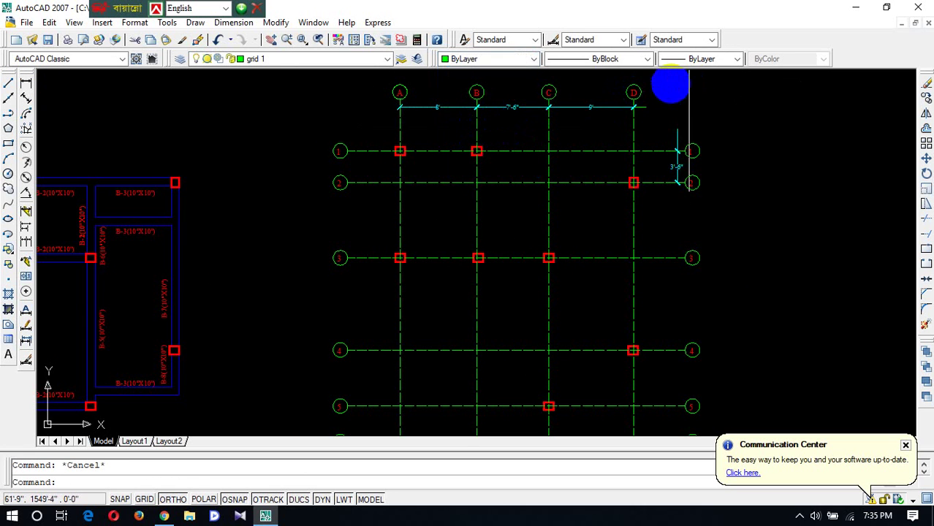
Make Yellow the current colour and apply it to the upper dimensions, the grid 1–2 dimension and the short vertical line.
left_click(502, 66)
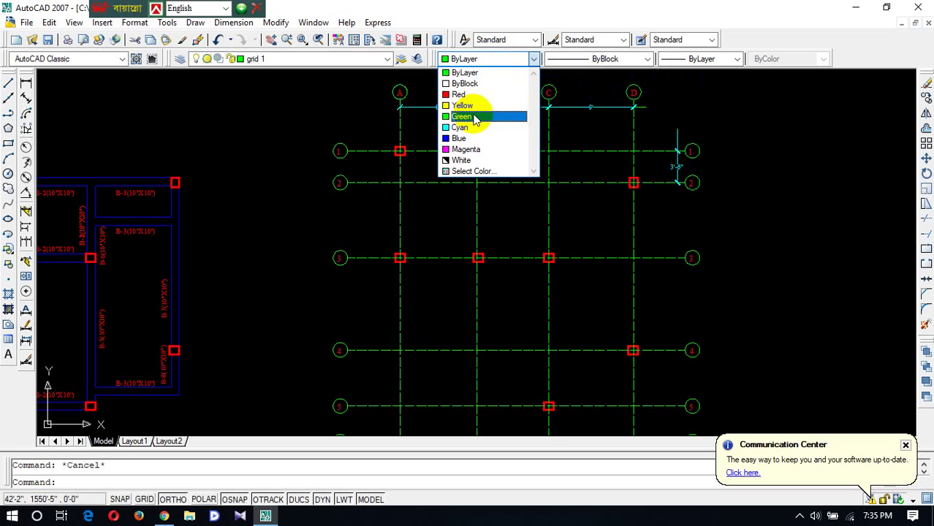
left_click(462, 106)
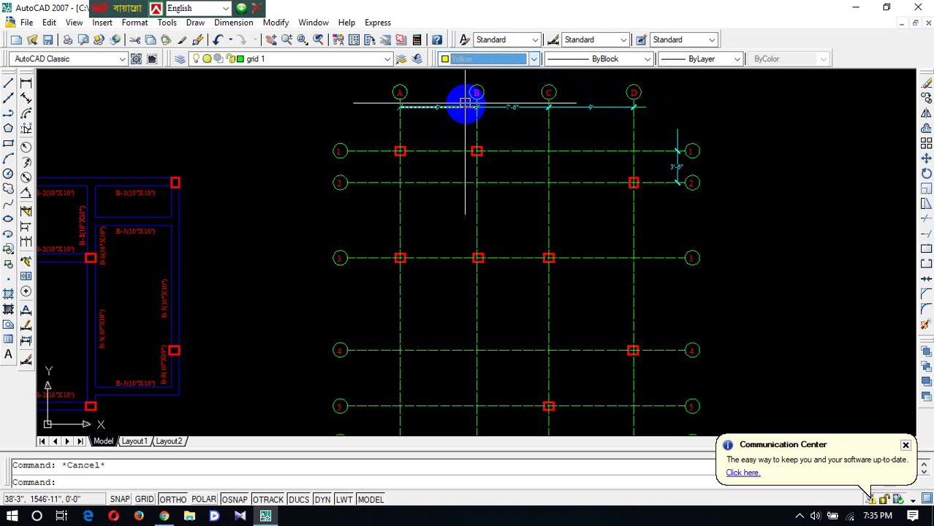
left_click(459, 108)
left_click(516, 98)
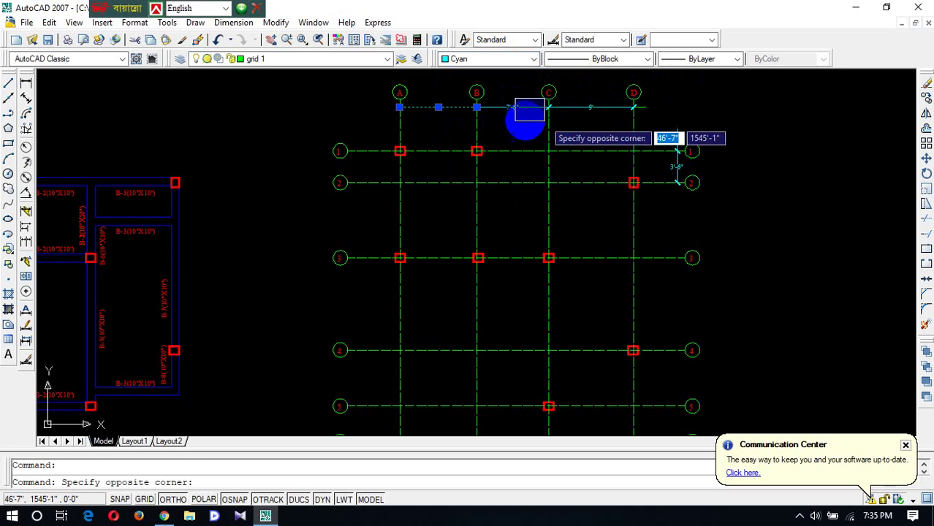
left_click(501, 114)
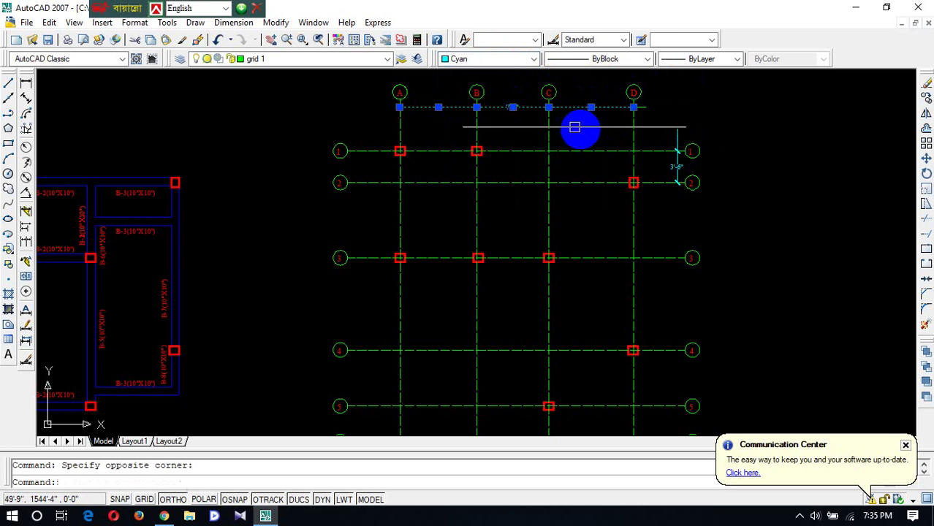
left_click(676, 134)
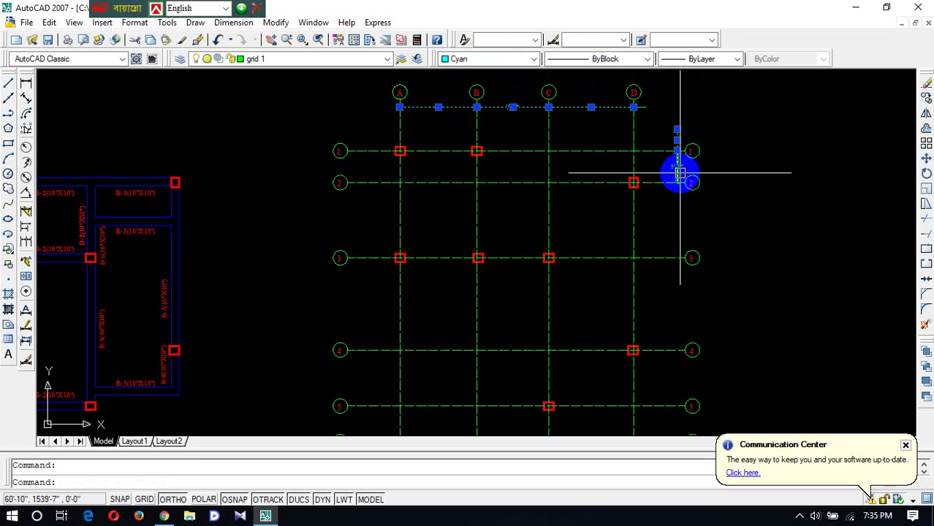
left_click(473, 60)
left_click(461, 106)
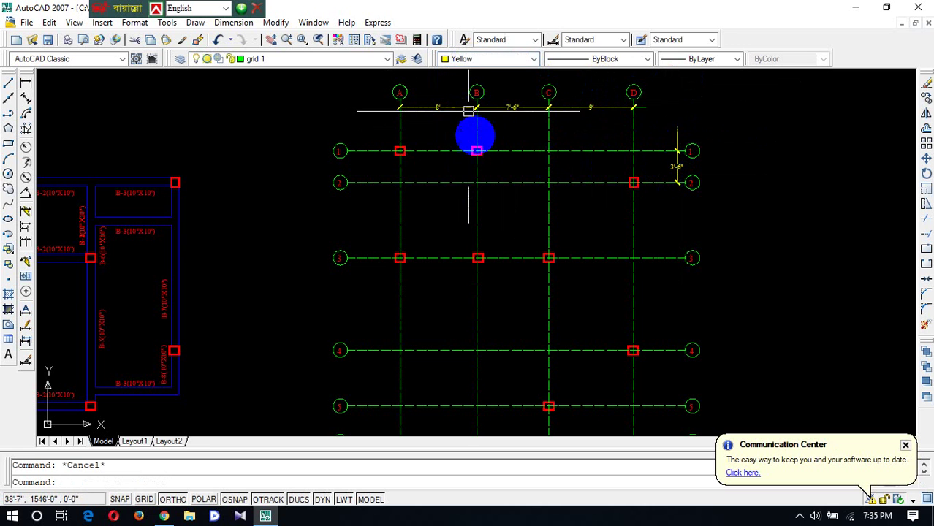
key("Escape")
Delete the short vertical reference line that extends above grid line 1 beside the right circles.
scroll(694, 134, "up", 5)
left_click(646, 139)
left_click(628, 158)
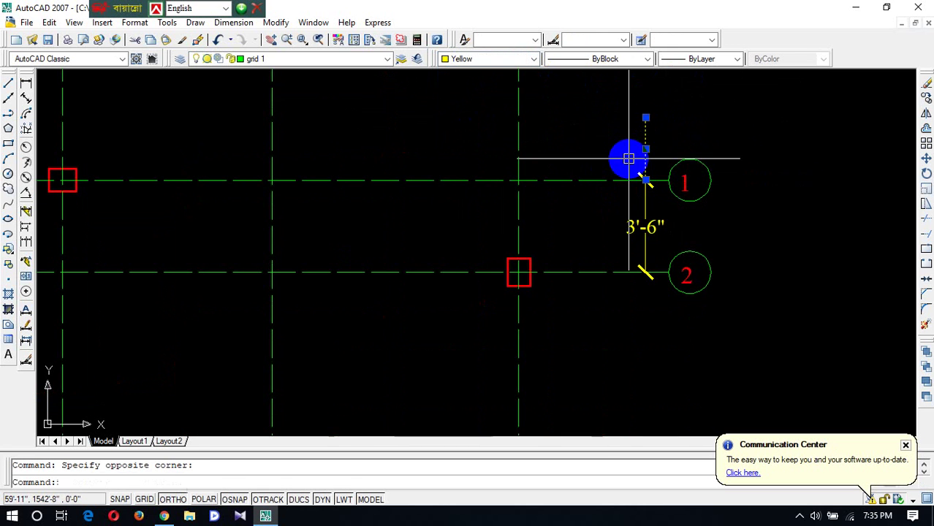
left_click(688, 108)
key("Delete")
scroll(675, 152, "down", 4)
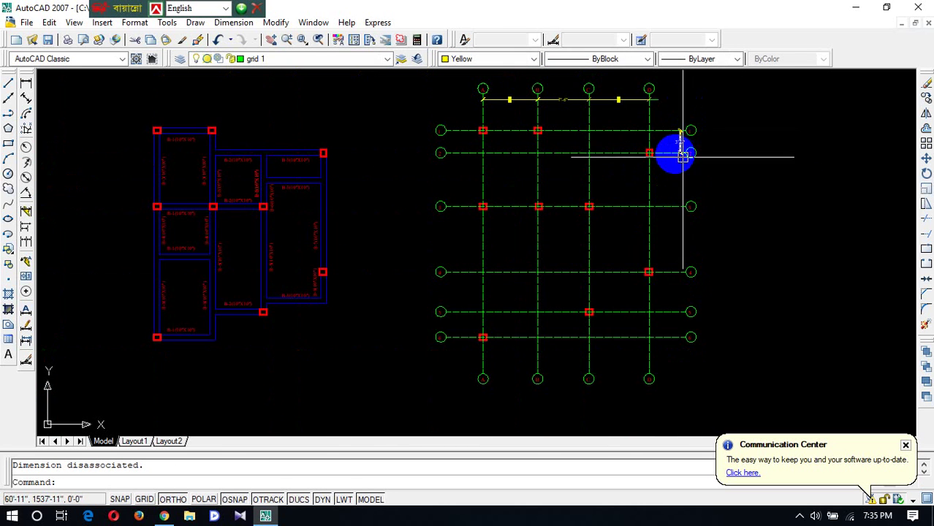
Continue the vertical dimension chain beside the right circles from grid line 2 to grid lines 3 and 4.
scroll(671, 148, "up", 2)
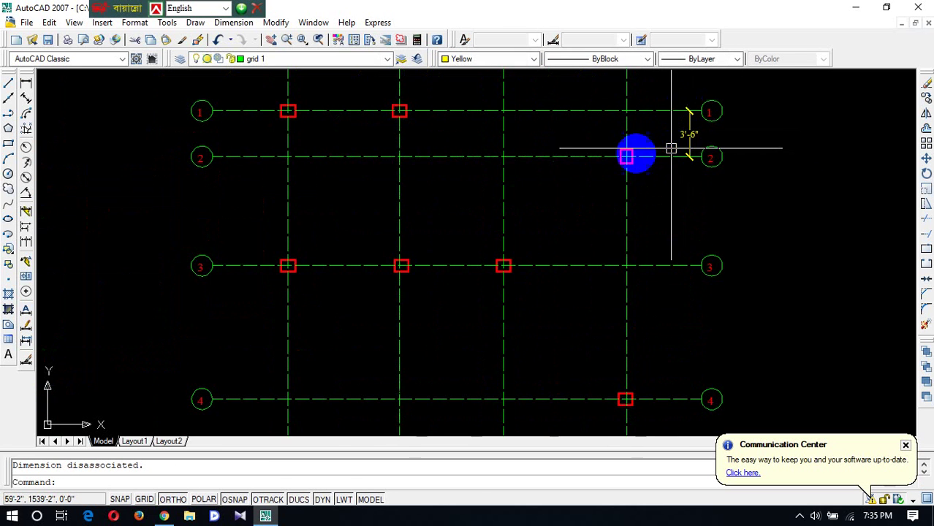
left_click(26, 242)
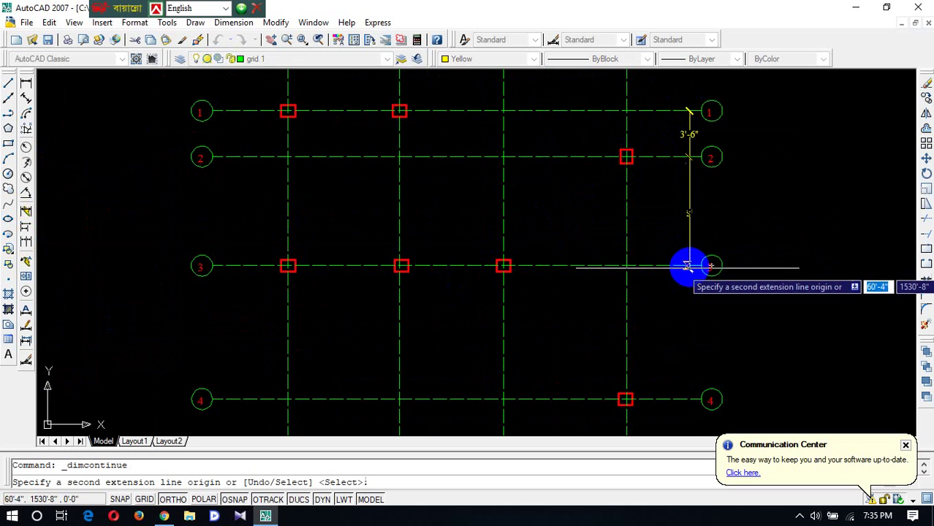
left_click(688, 266)
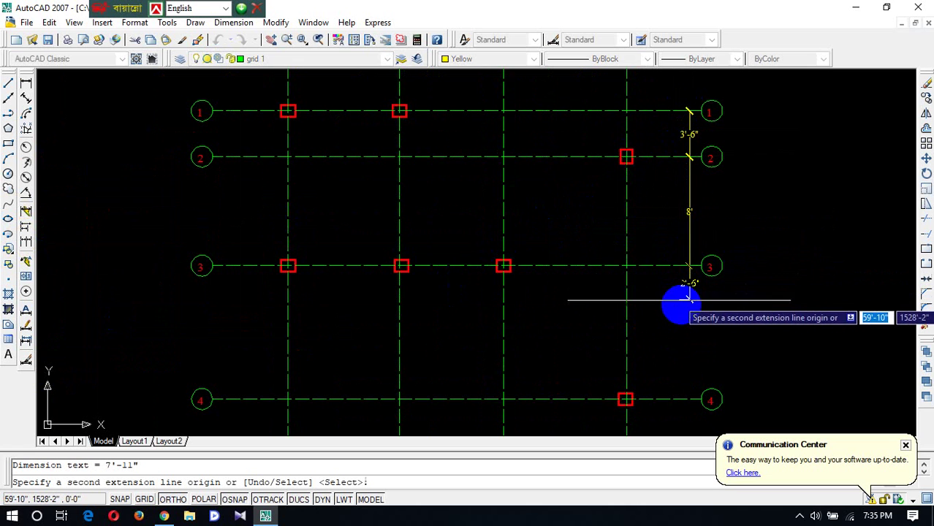
left_click(689, 399)
Extend the vertical dimension chain from grid line 4 to grid lines 5 and 6 and end the command.
scroll(662, 290, "down", 5)
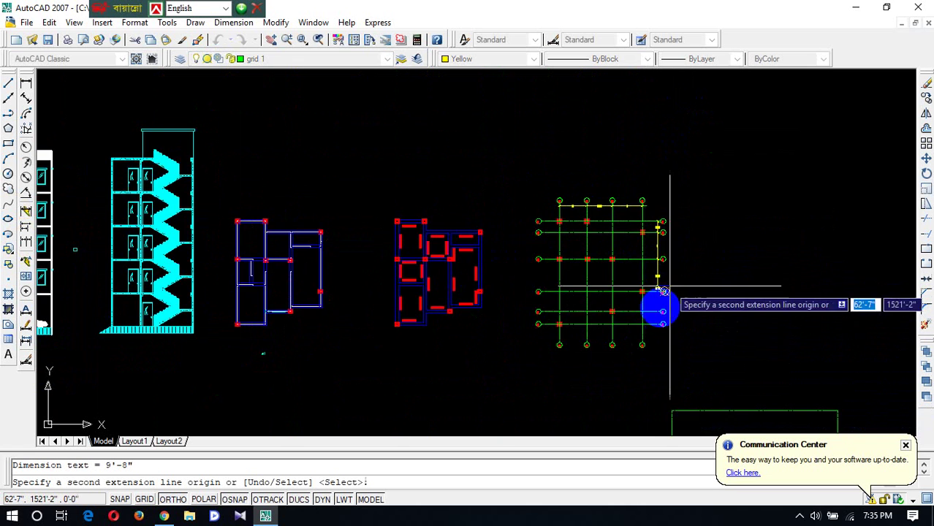
scroll(662, 291, "up", 5)
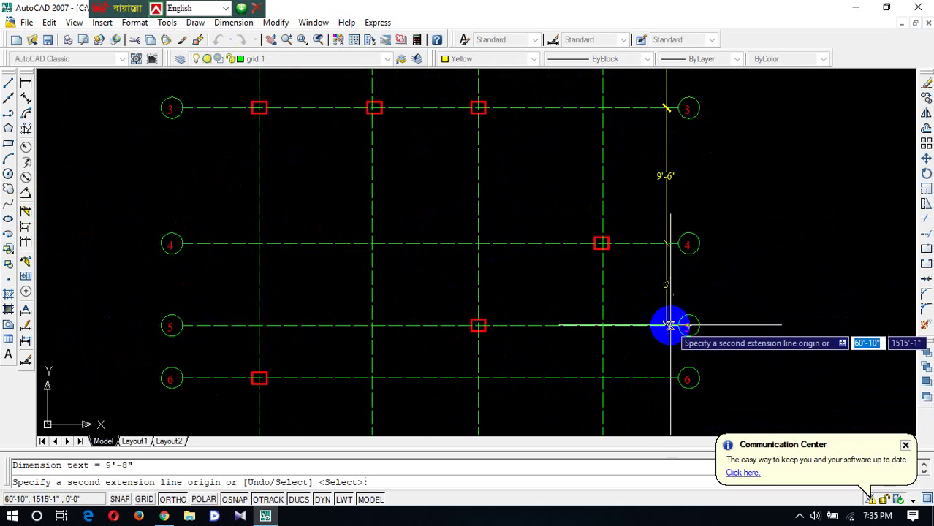
scroll(666, 325, "up", 4)
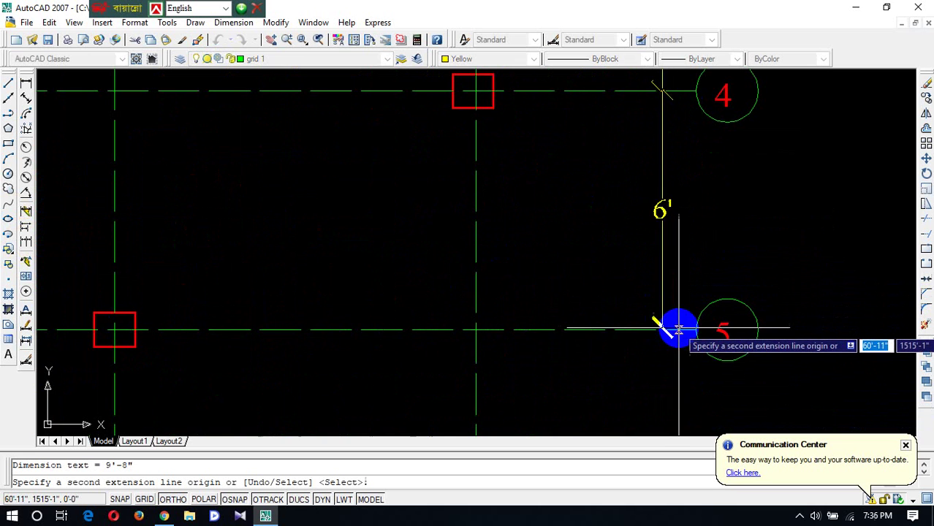
left_click(663, 330)
scroll(653, 302, "down", 4)
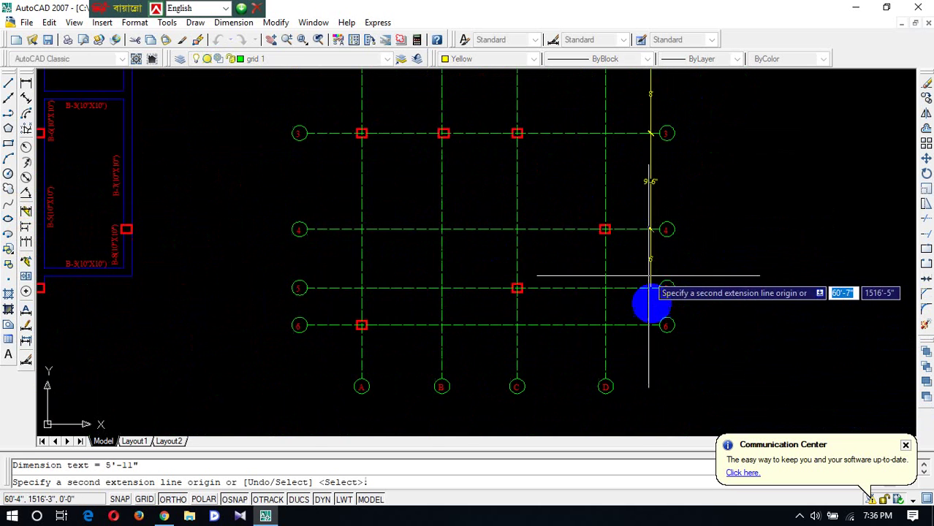
scroll(653, 329, "up", 4)
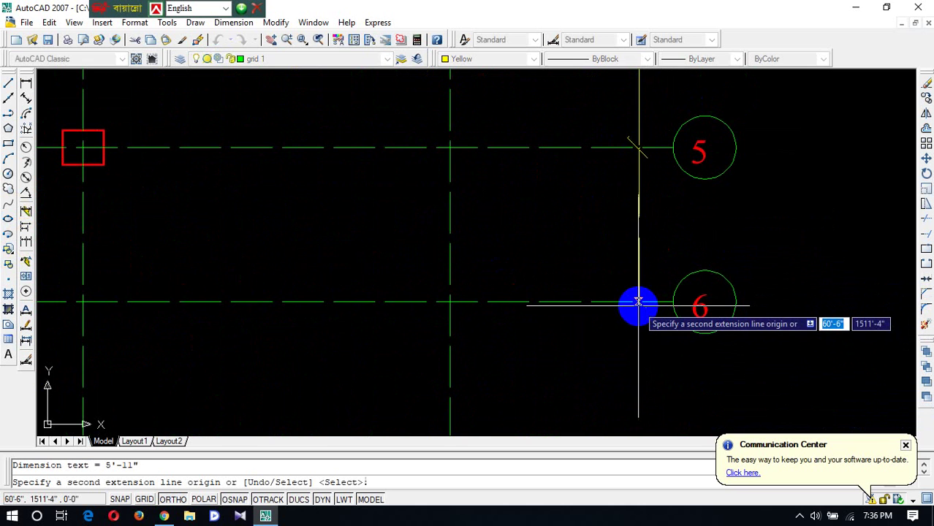
key("Return")
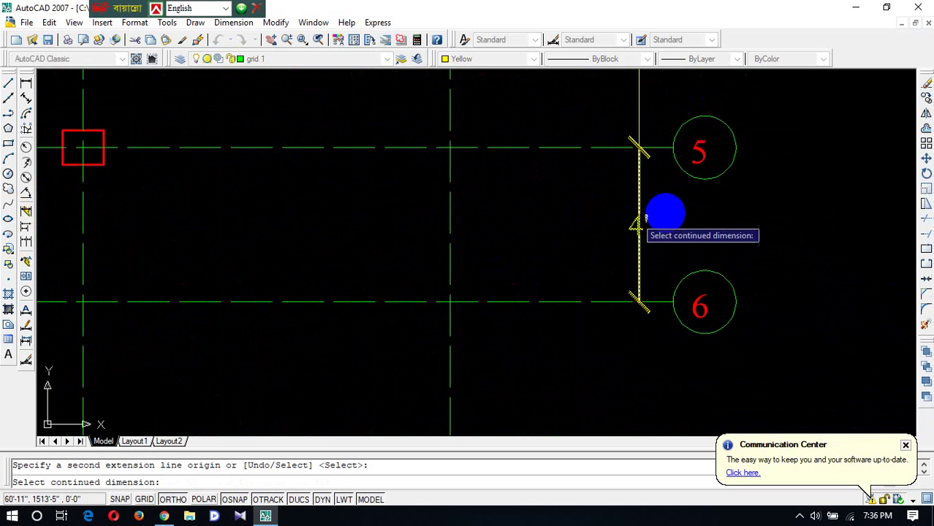
scroll(665, 210, "down", 3)
key("Escape")
scroll(621, 171, "up", 3)
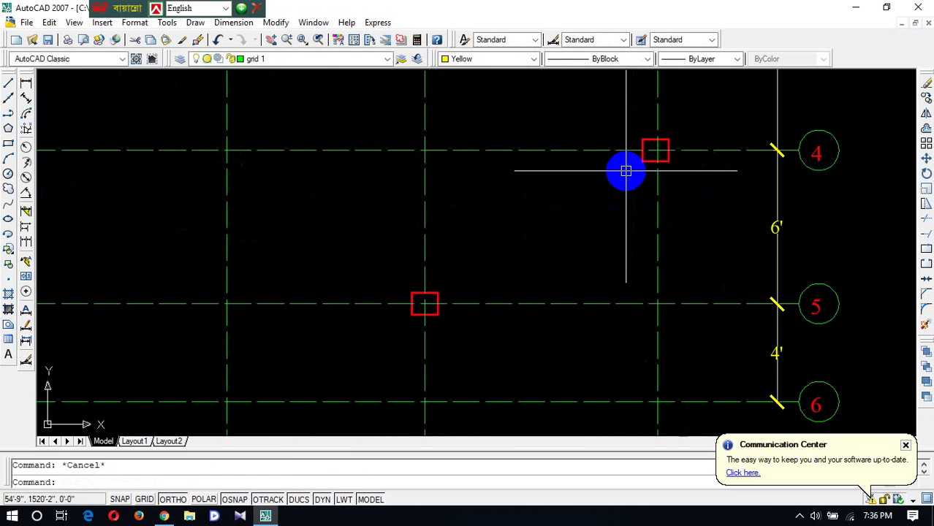
Examine the grid plan's upper and vertical dimension chains together with the grid lines, columns and circled labels.
scroll(621, 188, "down", 5)
scroll(636, 168, "up", 4)
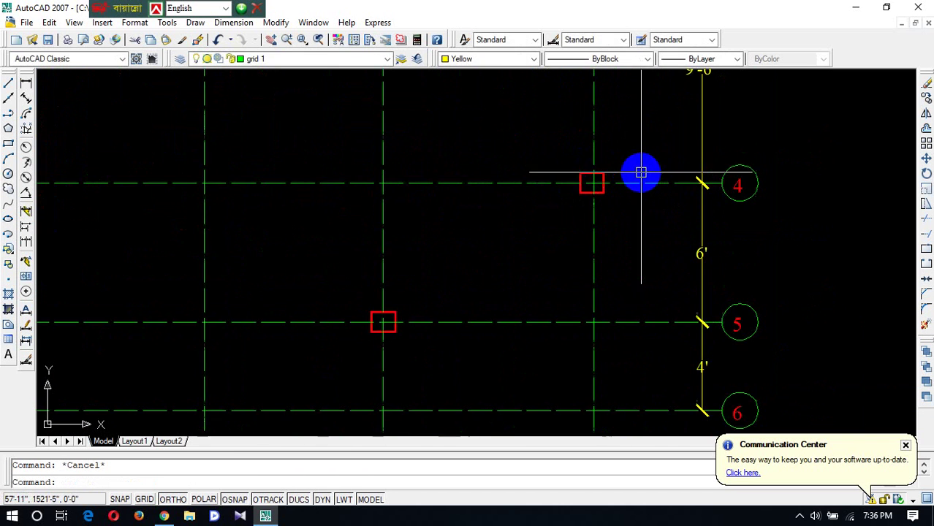
scroll(640, 171, "down", 6)
scroll(626, 187, "up", 2)
scroll(614, 134, "up", 3)
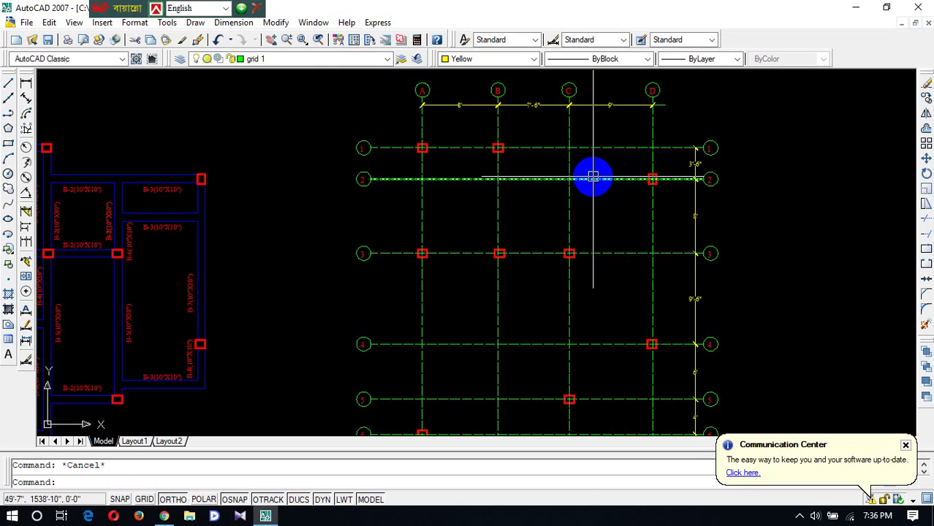
scroll(599, 106, "down", 2)
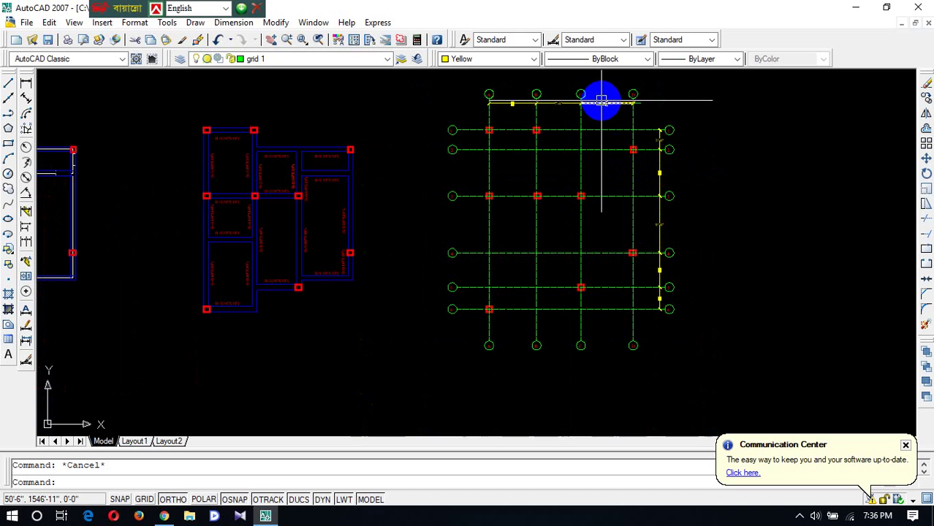
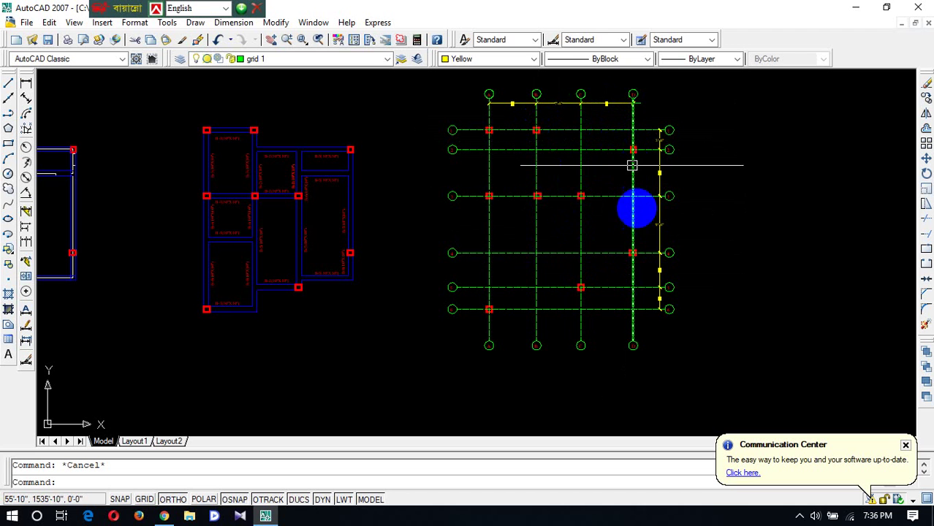
scroll(610, 306, "up", 4)
scroll(621, 307, "down", 5)
scroll(623, 296, "up", 3)
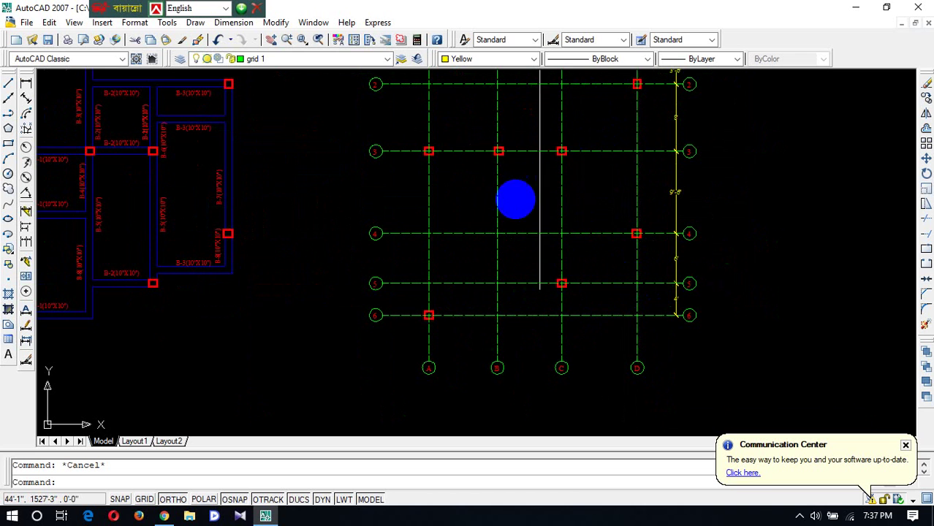
scroll(588, 167, "down", 3)
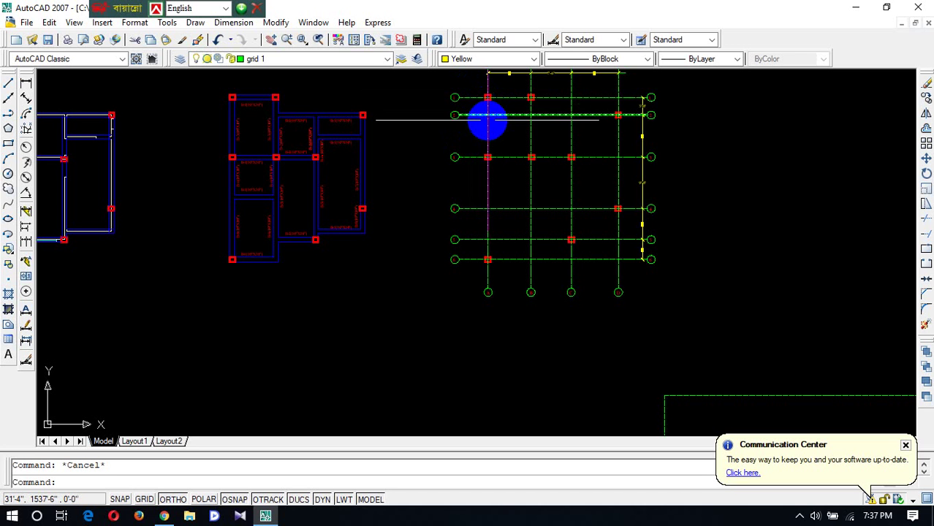
Draw a short horizontal line to the right from the lower end of grid line D, where it meets the circle.
scroll(604, 267, "up", 5)
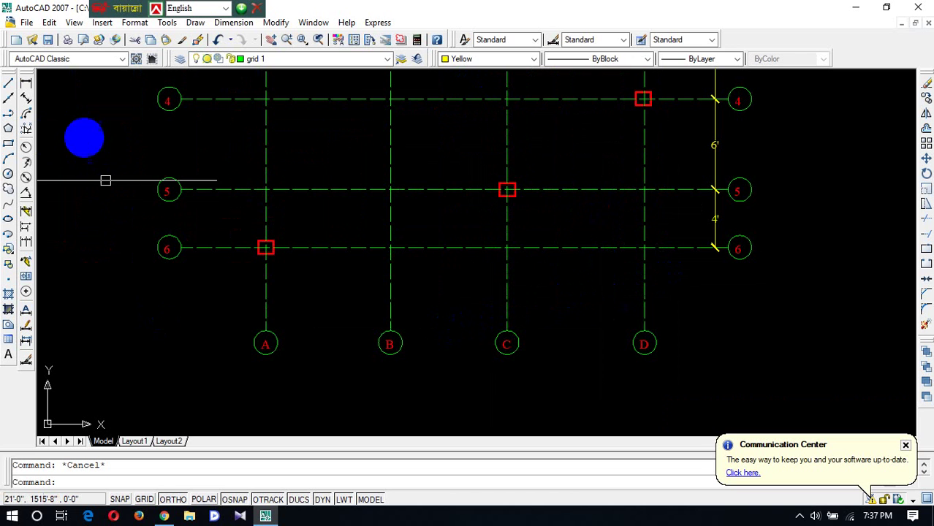
left_click(24, 85)
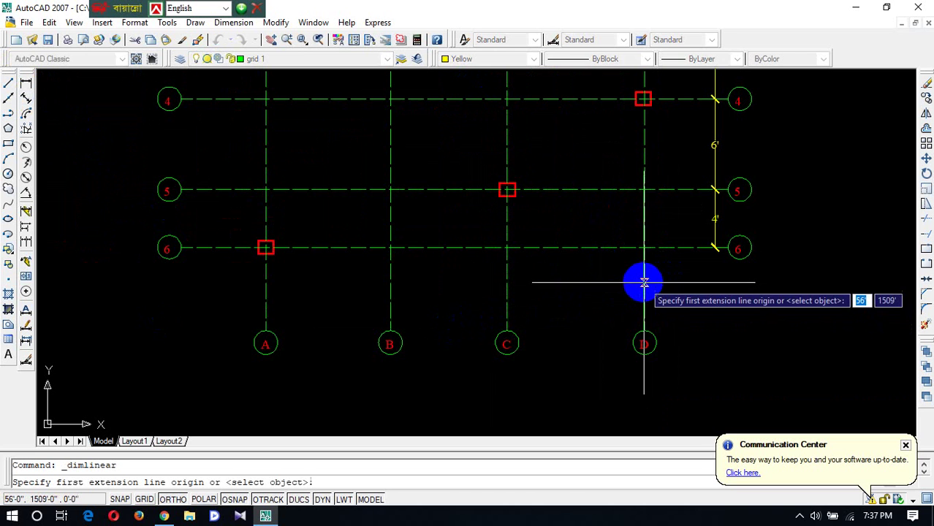
key("Escape")
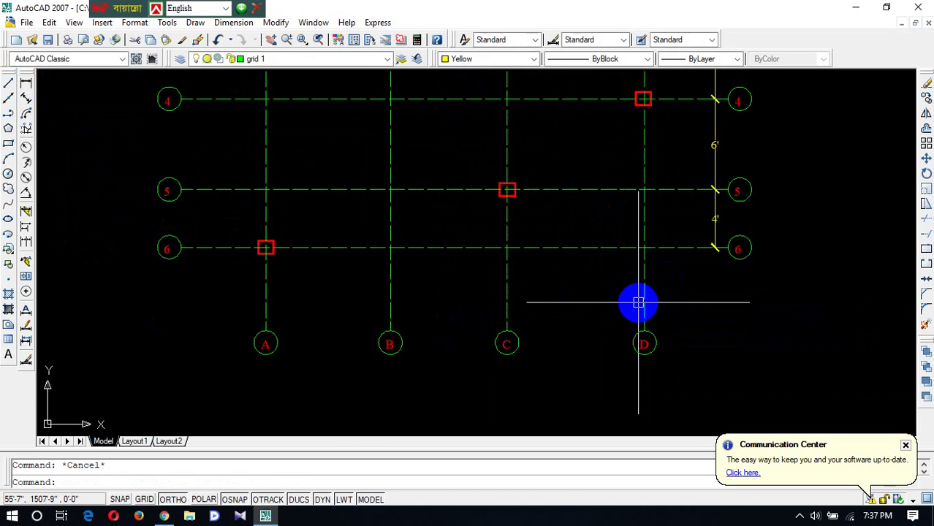
type("L")
key("Return")
left_click(643, 332)
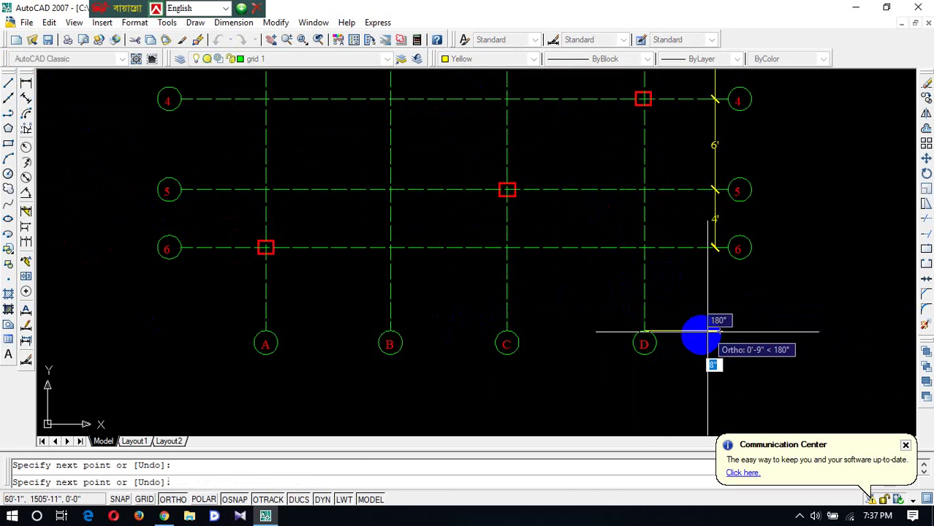
left_click(720, 330)
key("Return")
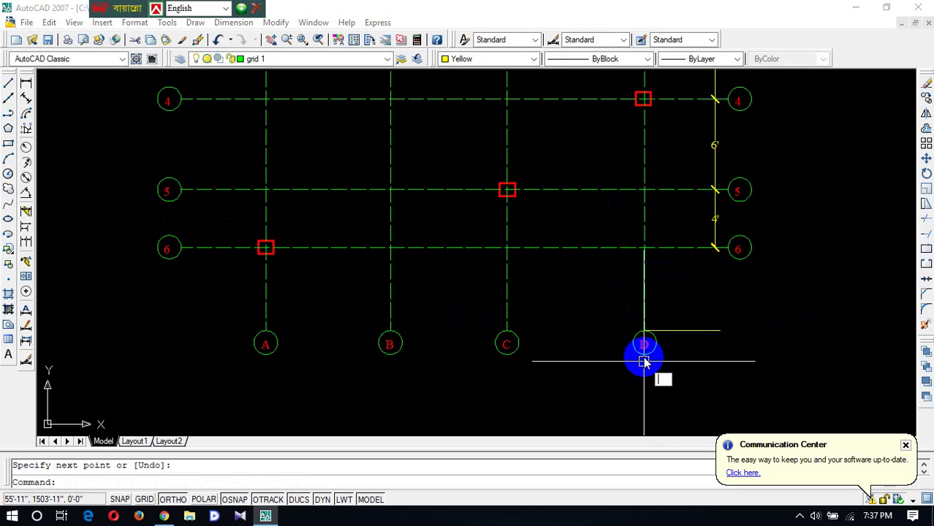
Offset the short horizontal line upward by 10 inches and delete the original at circle D.
key("Return")
type("10")
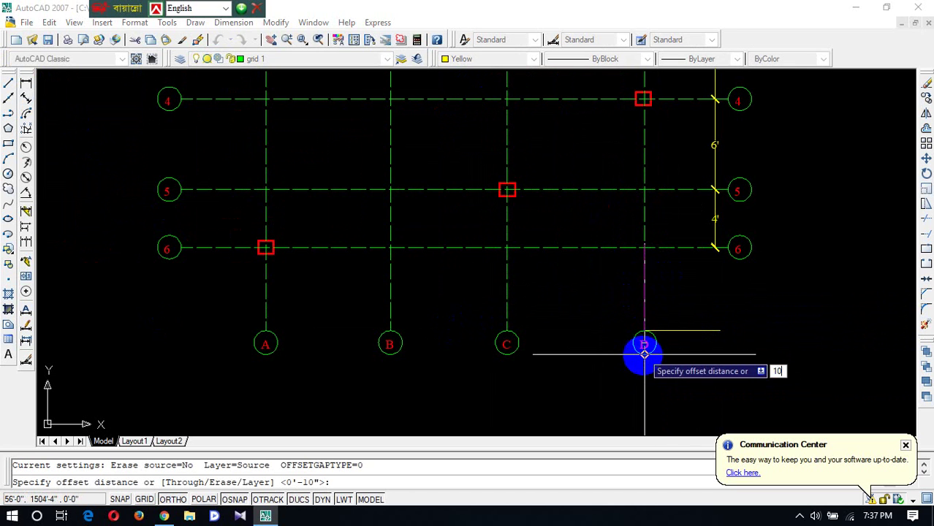
key("Return")
left_click(682, 331)
left_click(677, 281)
key("Escape")
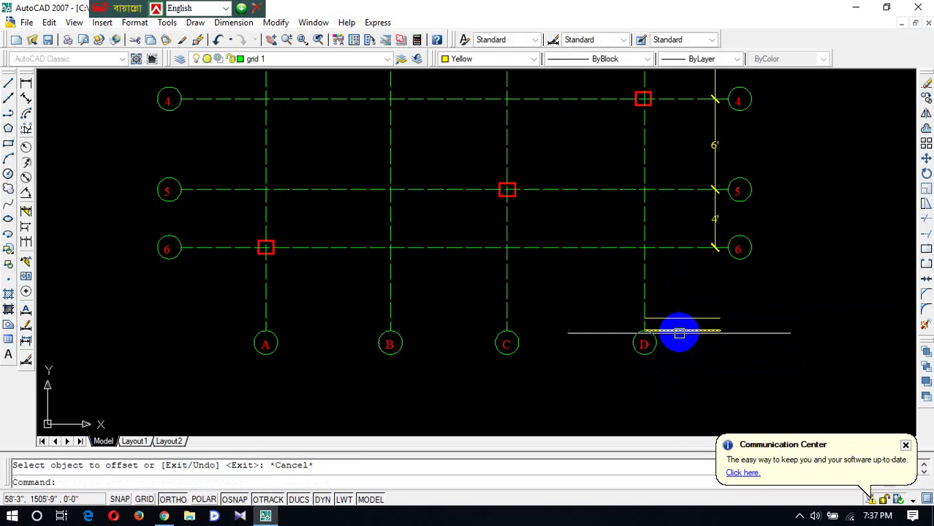
key("Delete")
Add a horizontal linear dimension between grid lines D and B, in line with the short reference line above the lower circles.
scroll(680, 321, "down", 5)
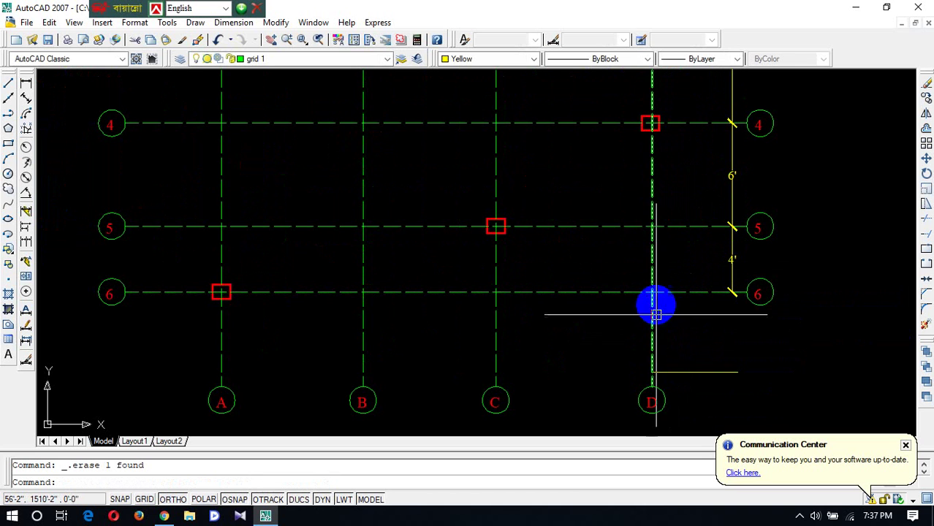
left_click(280, 292)
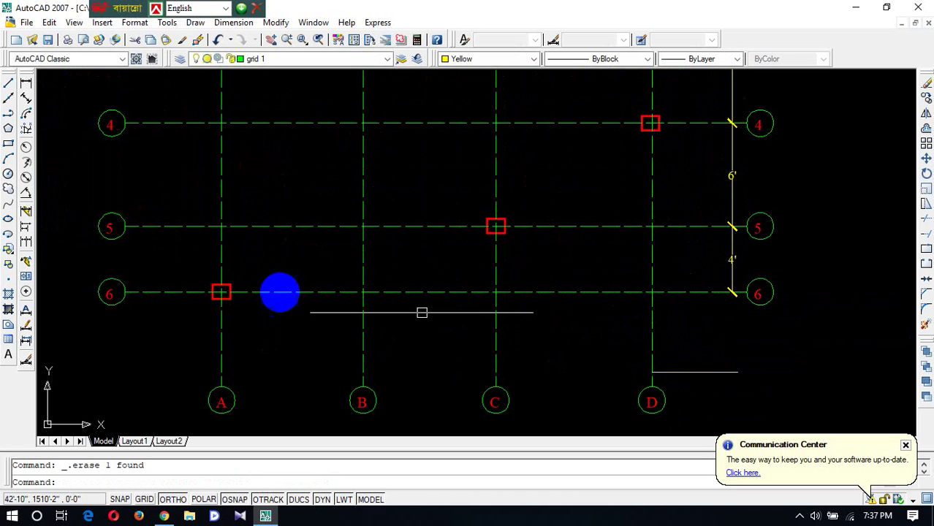
left_click(26, 82)
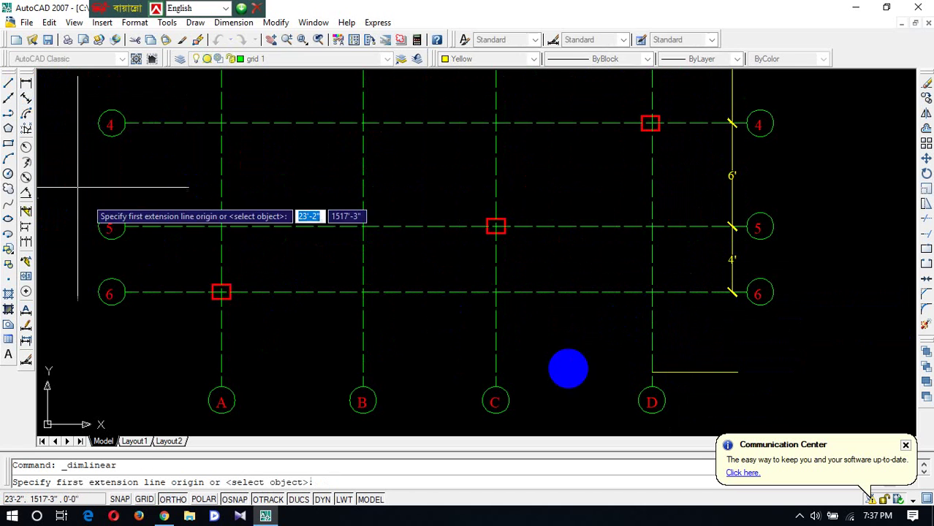
left_click(652, 372)
scroll(587, 367, "down", 6)
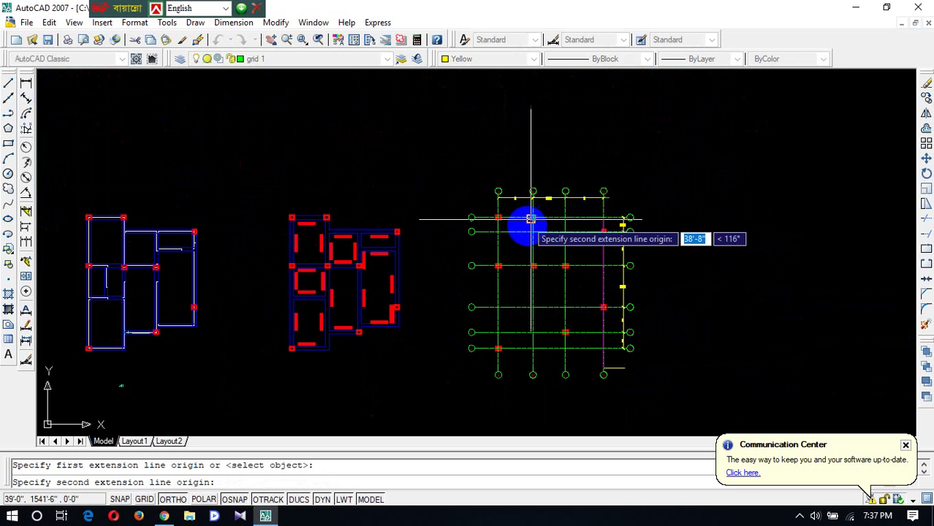
scroll(533, 360, "up", 5)
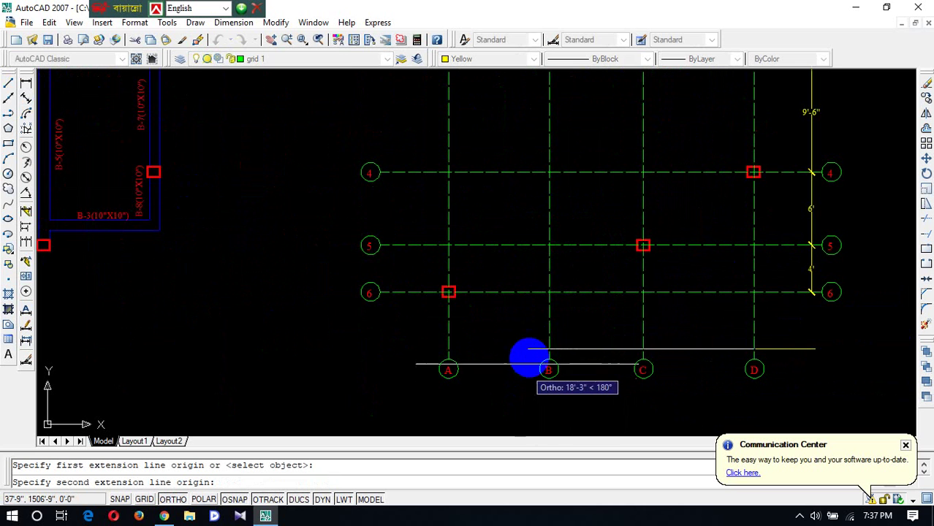
left_click(546, 351)
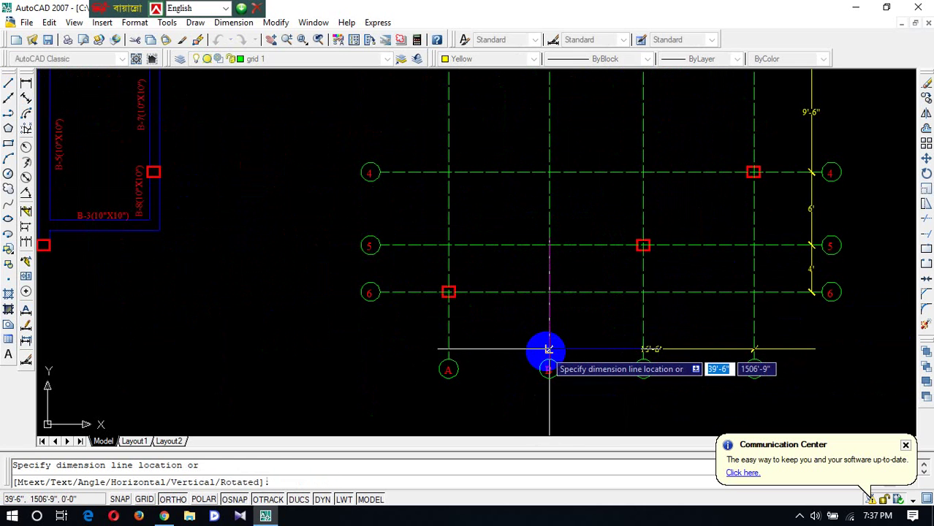
left_click(548, 349)
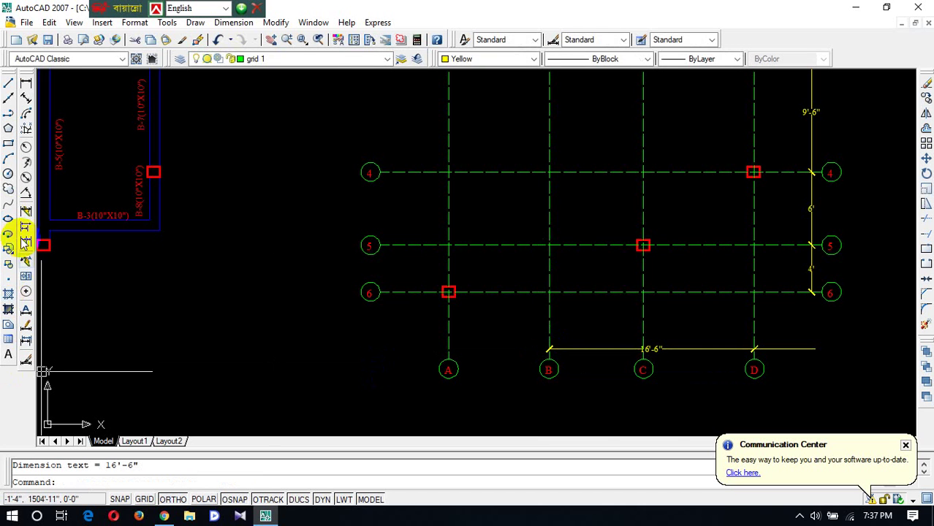
Continue the lower dimension chain from grid line B to grid line A.
scroll(647, 338, "up", 6)
scroll(673, 335, "down", 6)
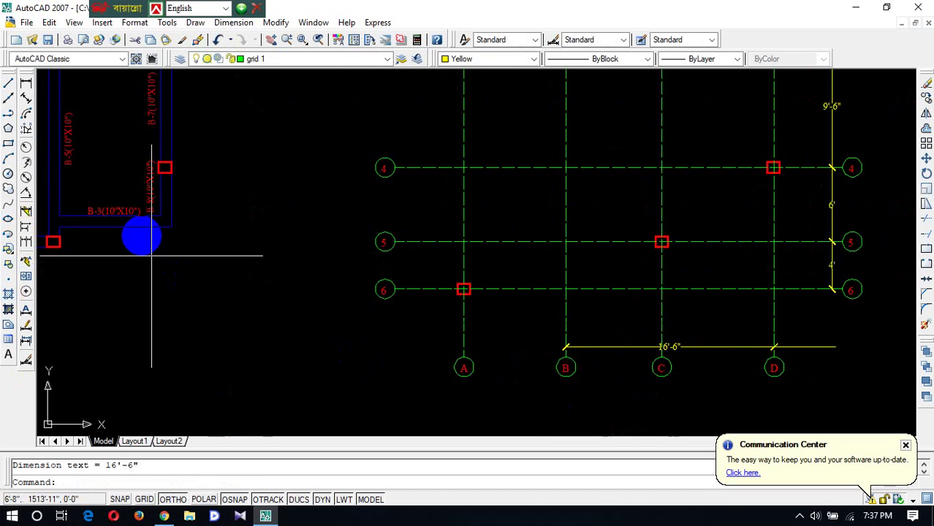
left_click(26, 242)
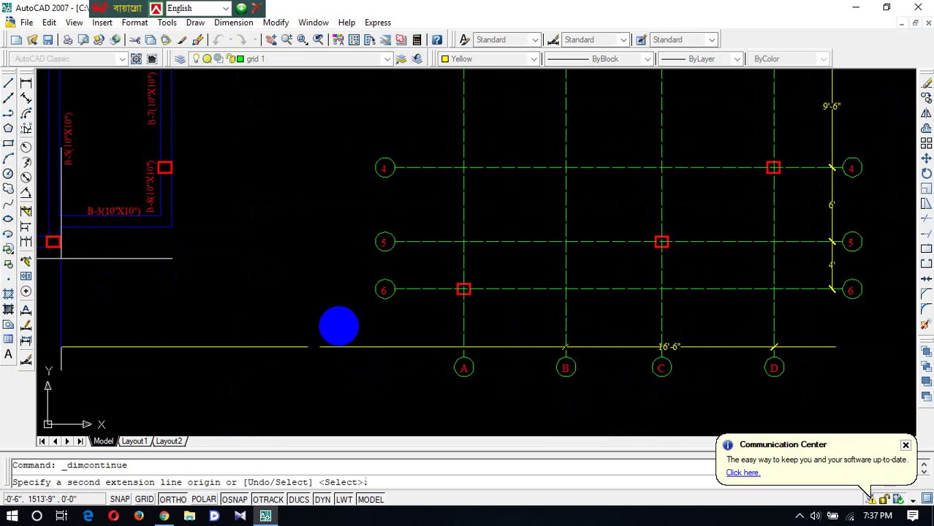
left_click(463, 367)
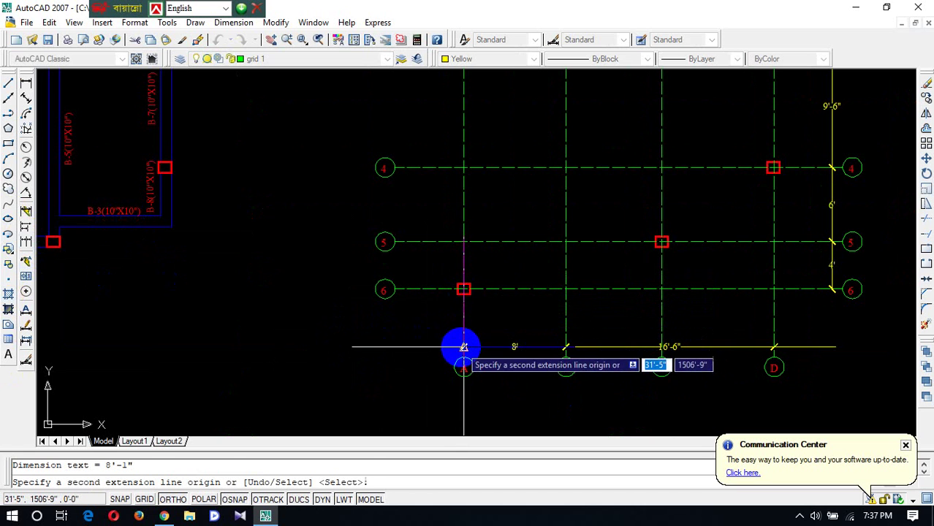
Examine the dimension chains between the grid lines along the plan's upper, right and lower sides.
key("Return")
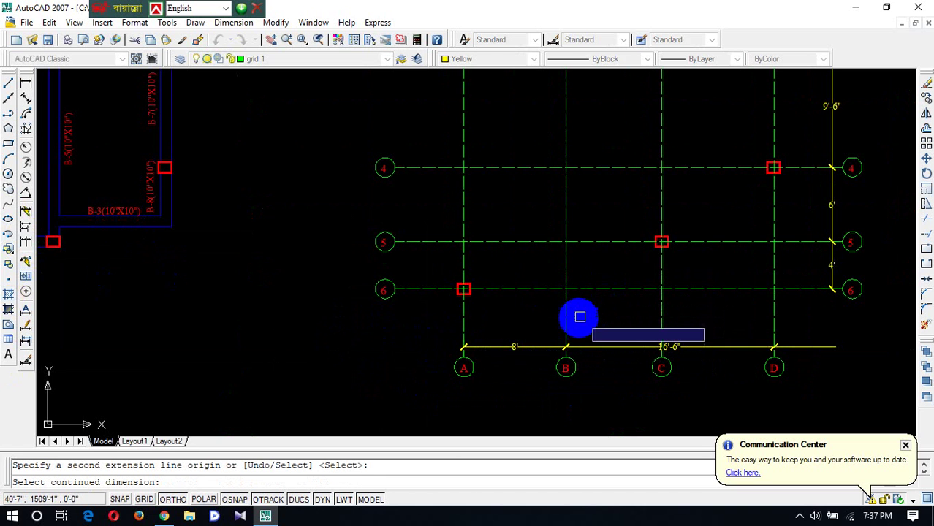
scroll(577, 318, "down", 4)
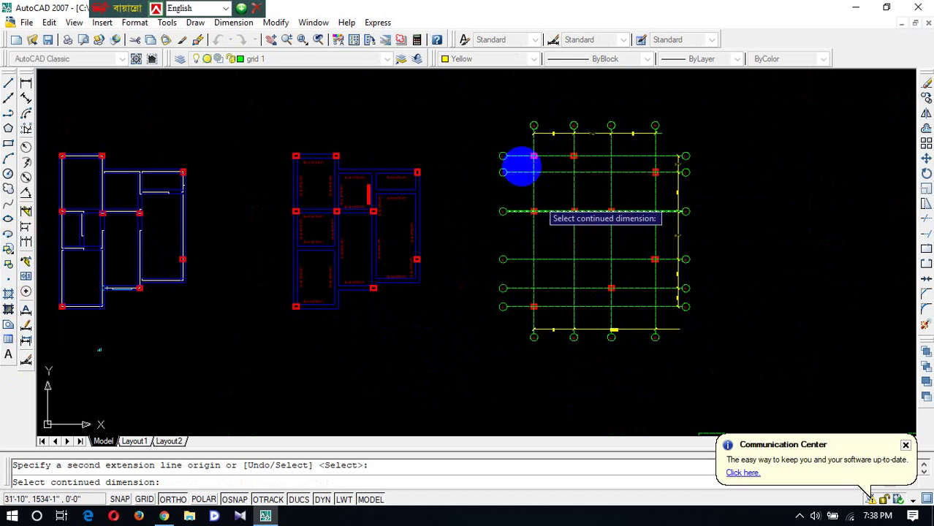
scroll(612, 304, "up", 6)
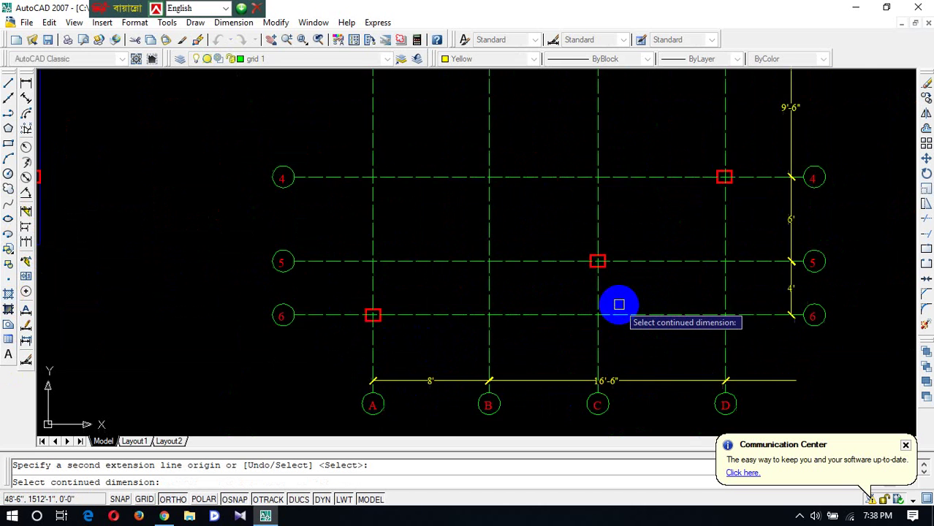
key("Return")
scroll(471, 318, "down", 6)
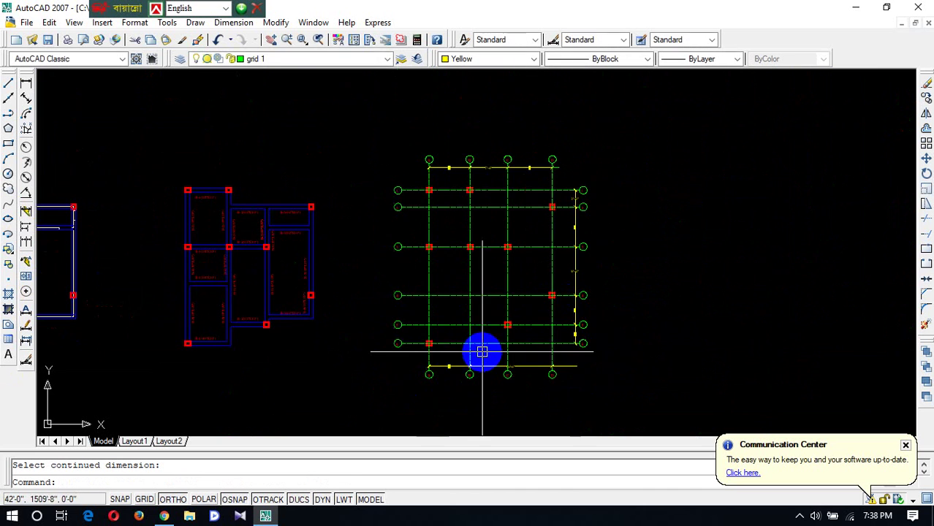
scroll(527, 211, "up", 5)
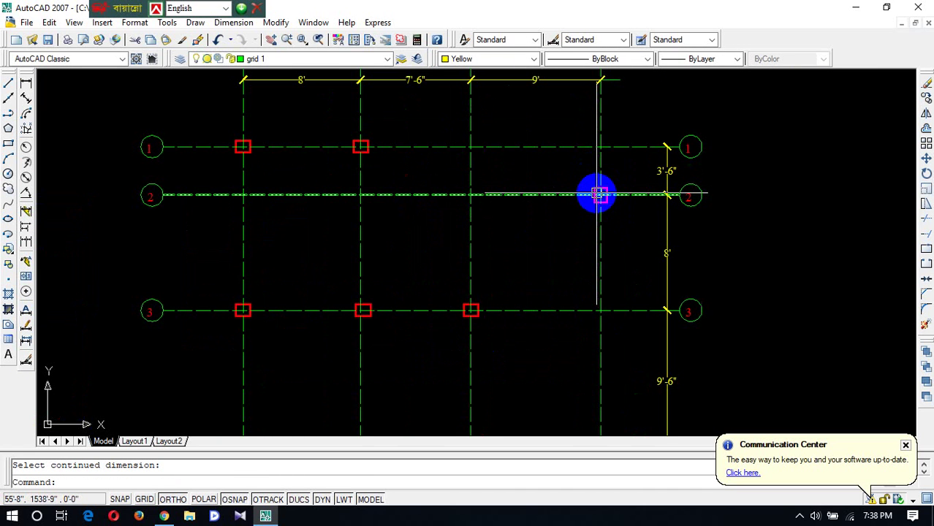
scroll(598, 194, "down", 2)
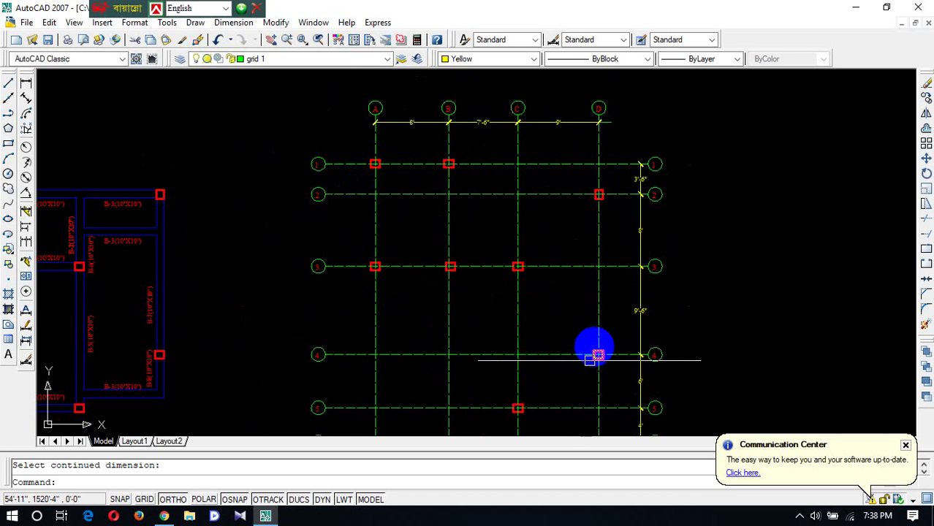
scroll(599, 339, "down", 2)
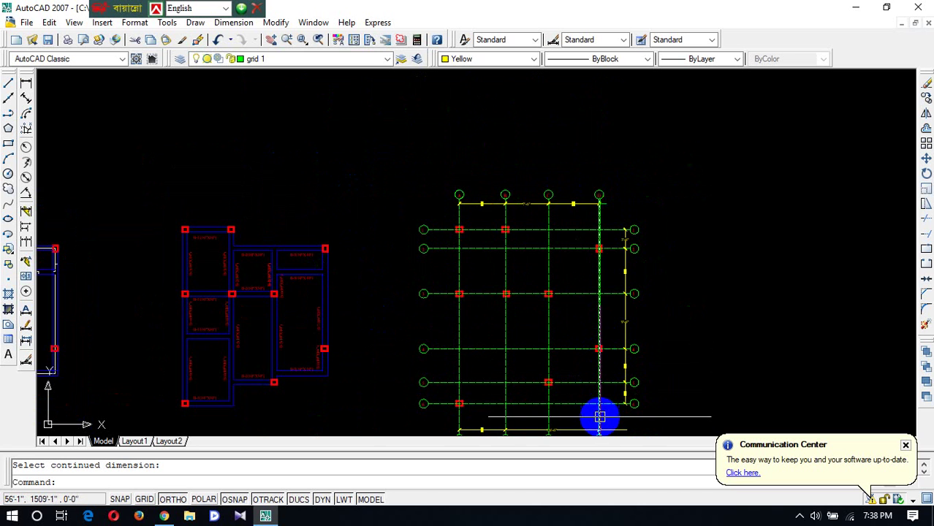
scroll(469, 236, "up", 2)
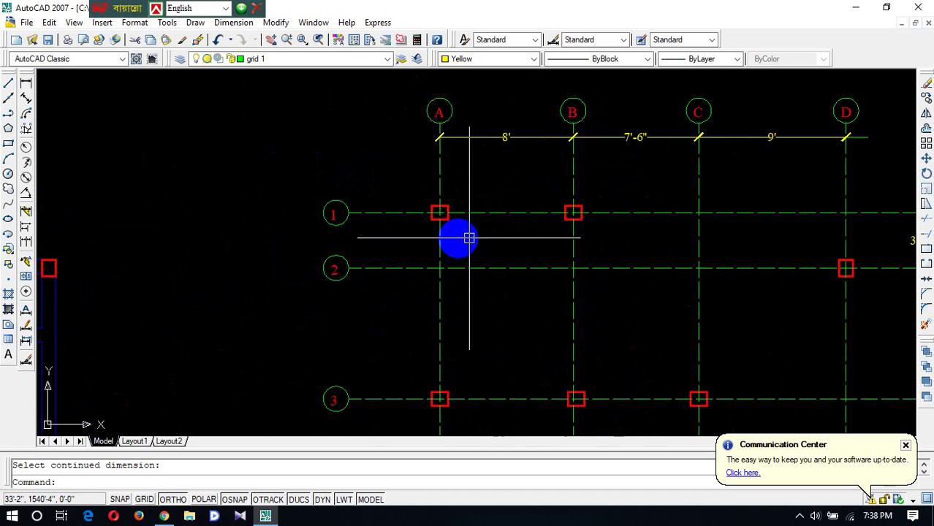
key("Return")
key("Return")
right_click(161, 150)
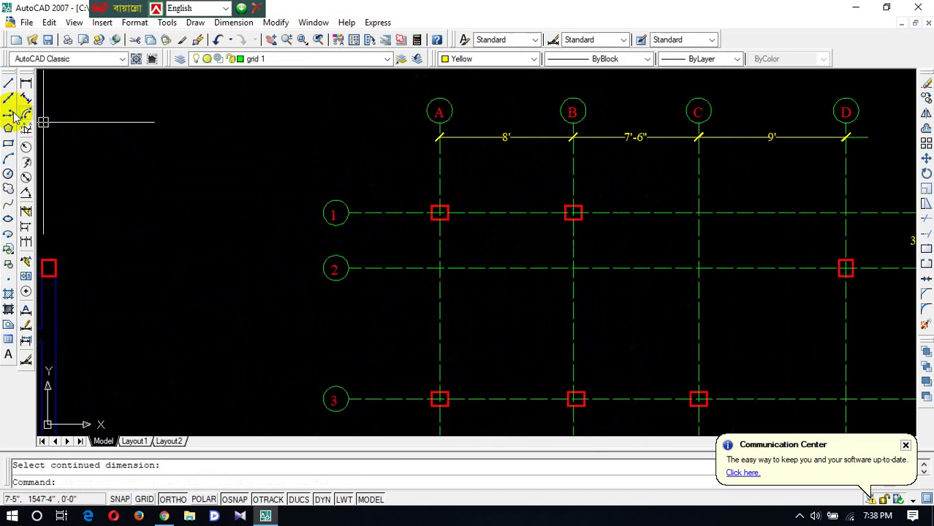
mouse_move(19, 84)
left_mouse_down()
mouse_move(341, 242)
mouse_move(208, 146)
mouse_move(46, 94)
left_mouse_up()
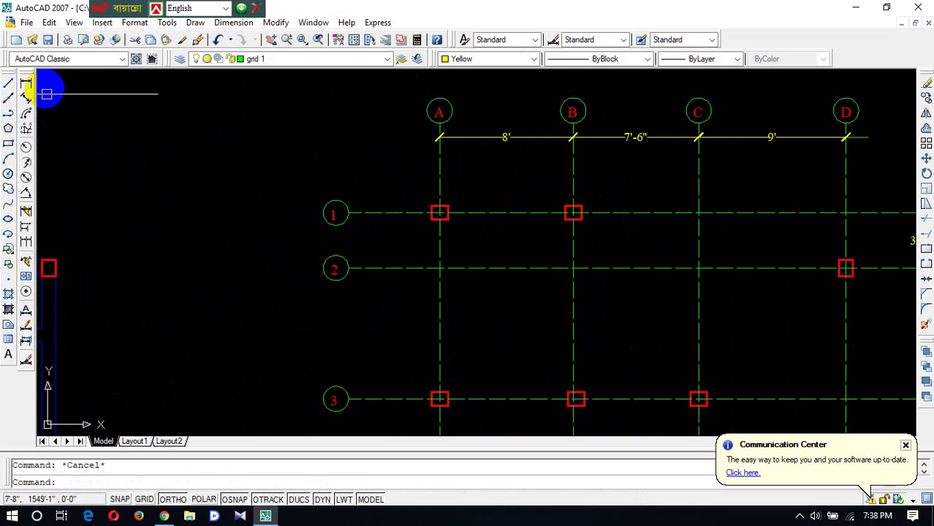
left_click(26, 84)
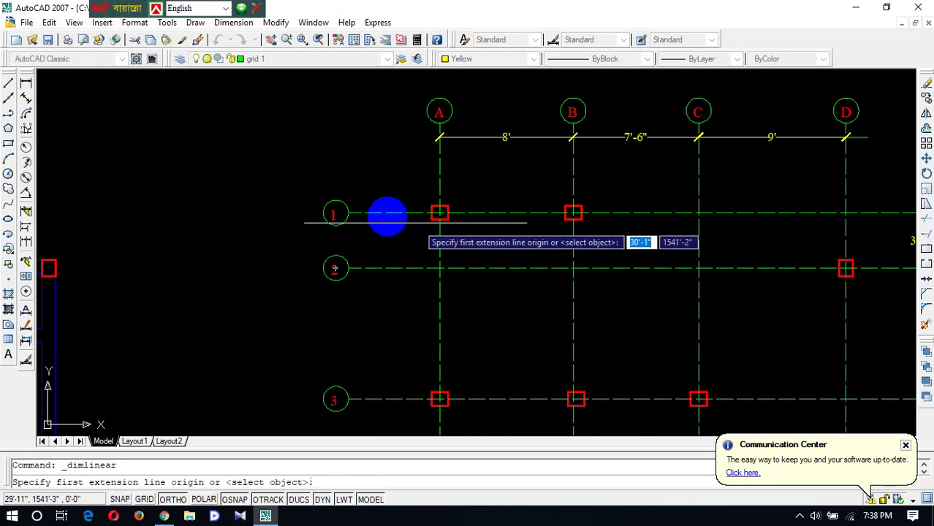
key("Escape")
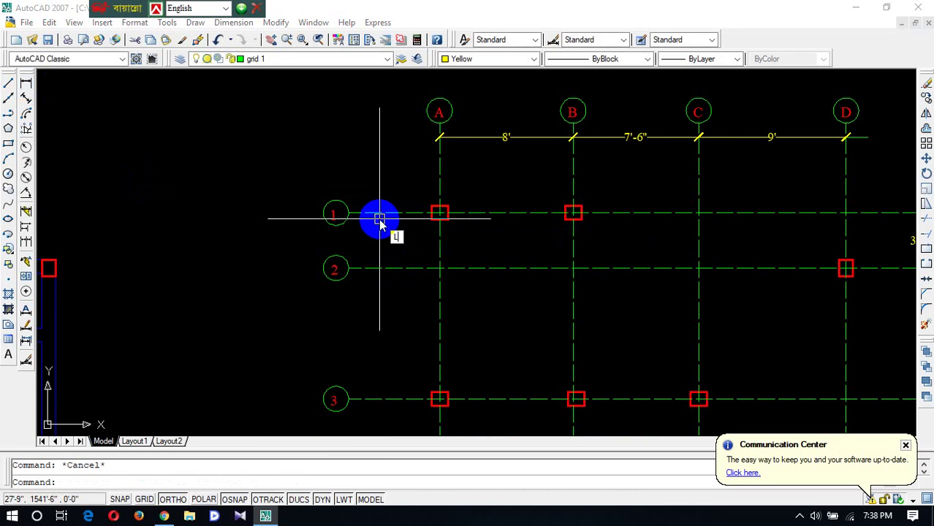
Draw a short vertical line upward from the left end of grid line 1, where it meets the circle.
key("Return")
left_click(349, 212)
left_click(349, 150)
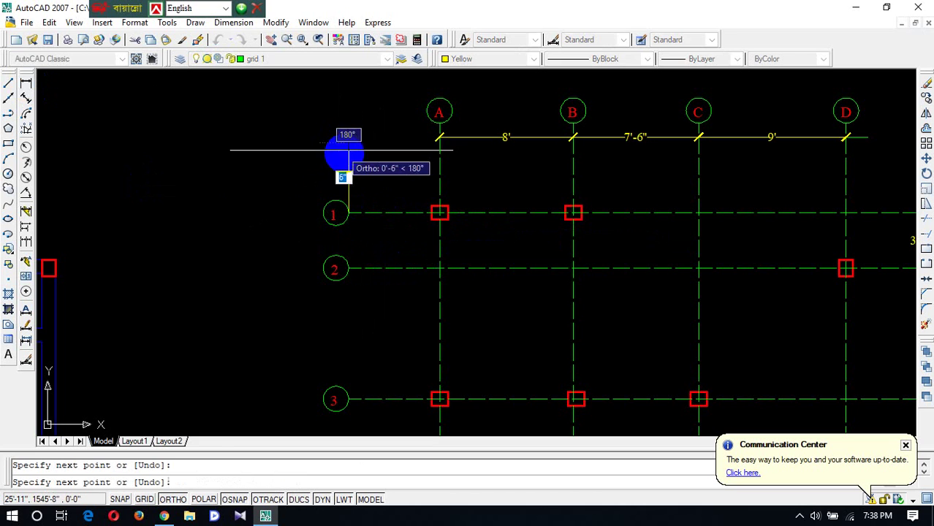
key("Escape")
Offset the short vertical line at the left circle 1 by 10 inches to the right.
type("o")
key("Return")
type("1")
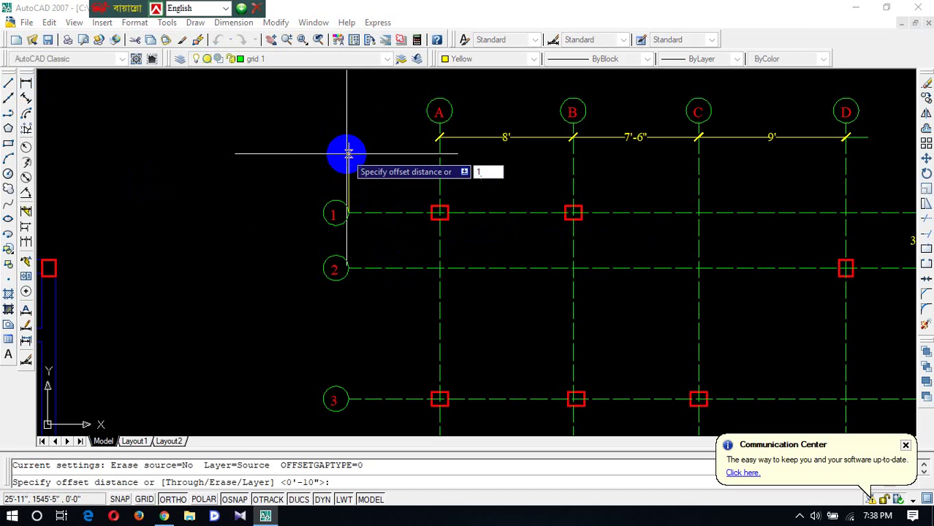
type("0")
key("Return")
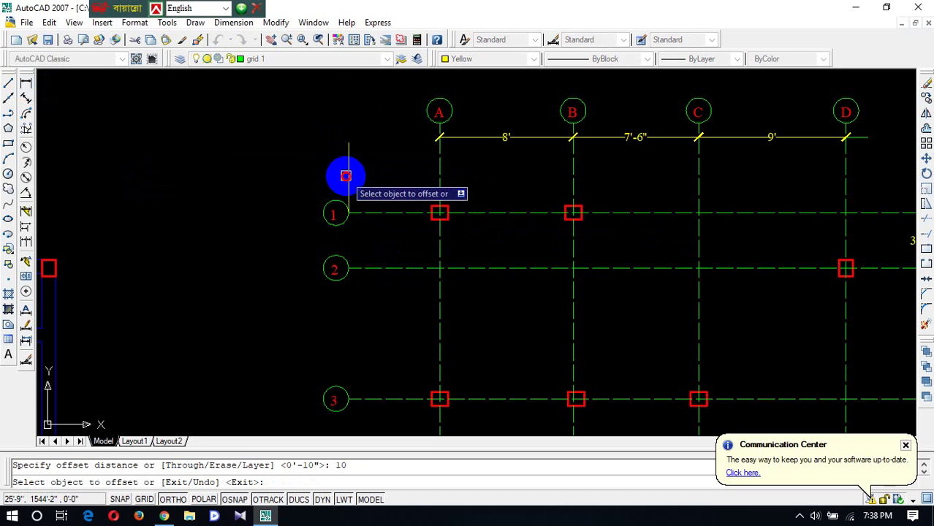
left_click(349, 179)
left_click(439, 170)
key("Escape")
Delete the short horizontal reference line that extends past grid line D at the lower dimension chain.
scroll(659, 130, "down", 4)
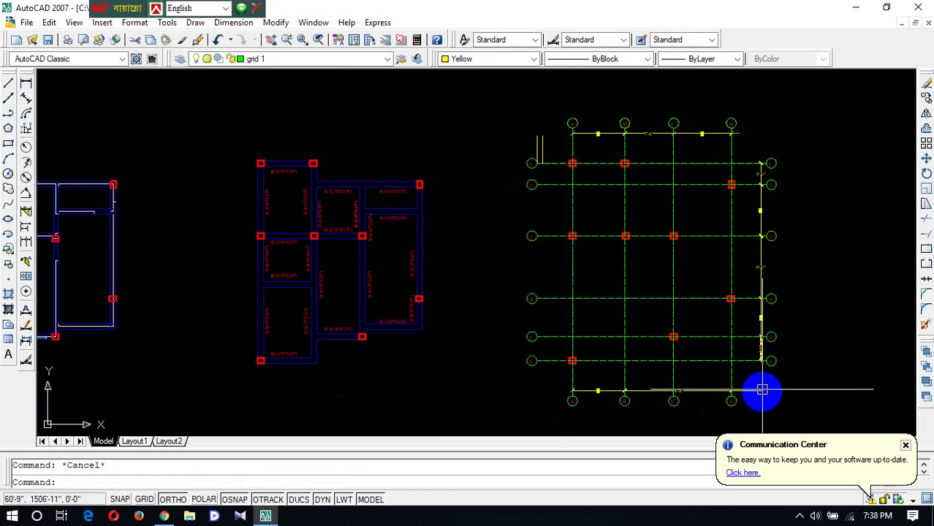
scroll(762, 390, "up", 5)
left_click(794, 372)
left_click(739, 391)
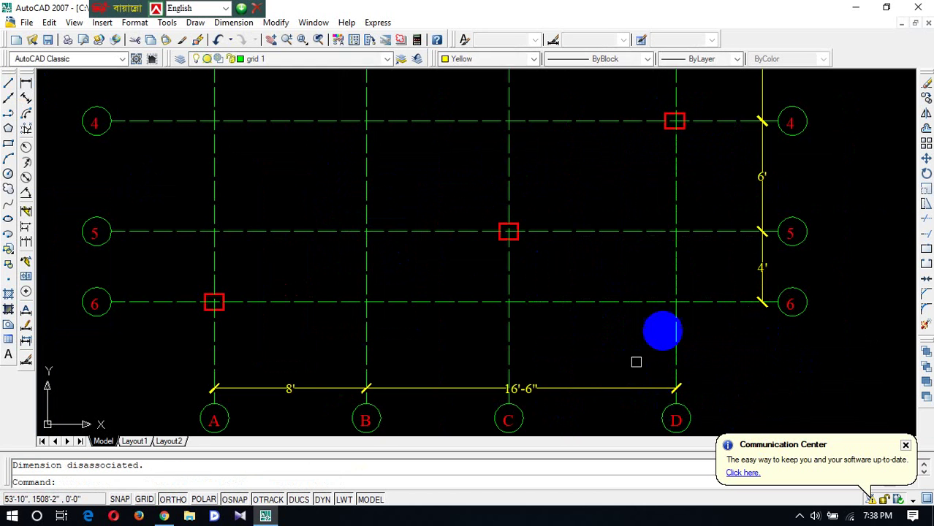
Delete the original short vertical line touching the left circle 1, keeping the offset copy.
scroll(636, 362, "down", 3)
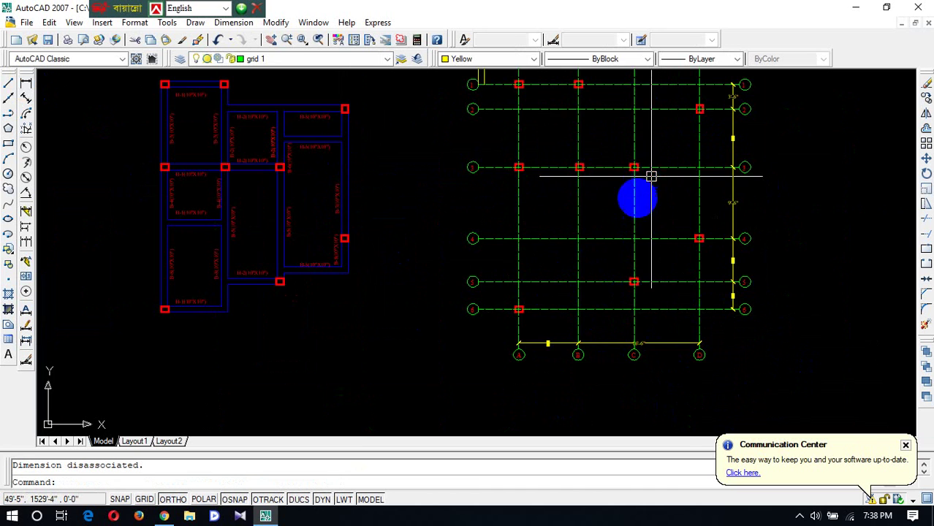
scroll(651, 176, "down", 5)
scroll(626, 229, "up", 5)
scroll(478, 282, "up", 4)
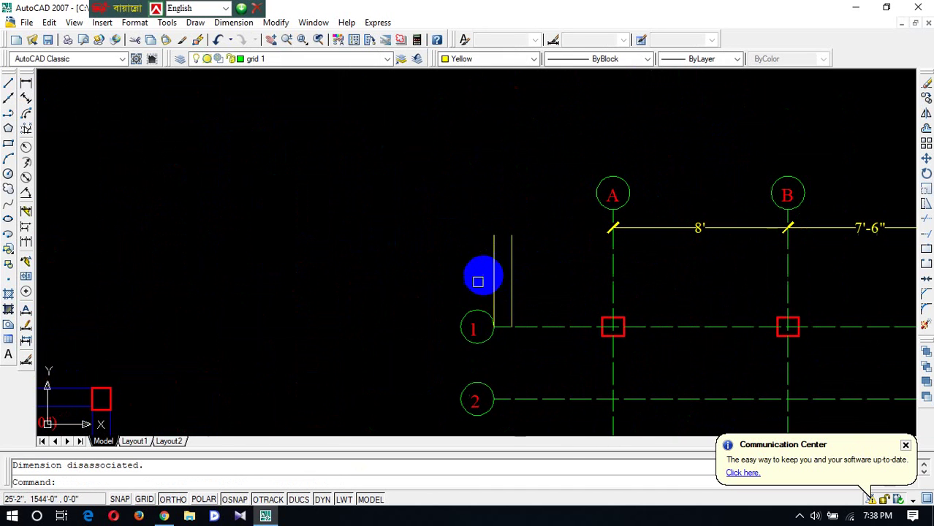
key("Delete")
scroll(526, 244, "down", 3)
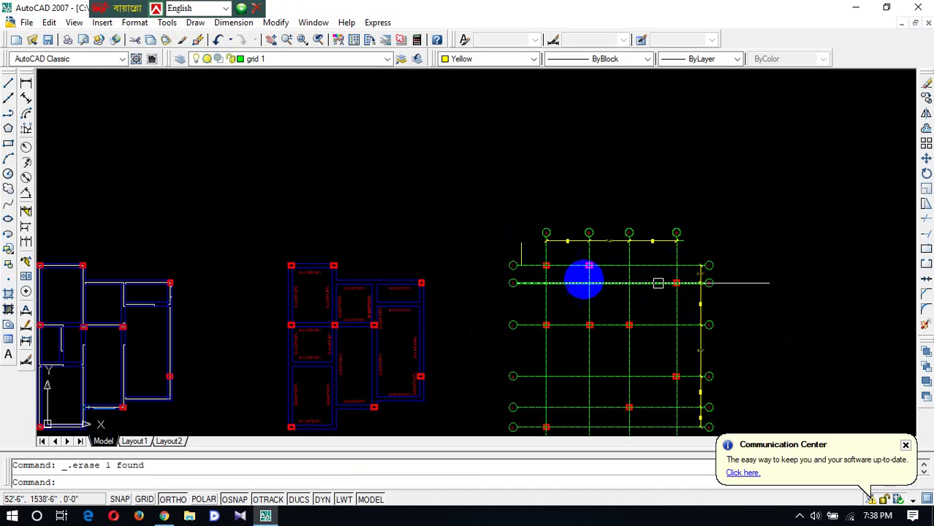
Add a vertical linear dimension between grid lines 1 and 2 on the left side, in line with the offset reference line.
scroll(504, 284, "up", 4)
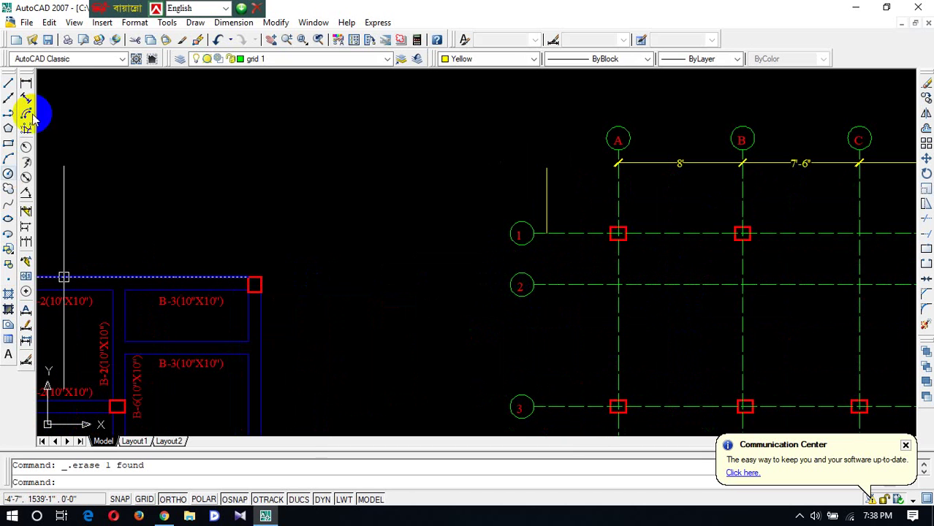
left_click(25, 83)
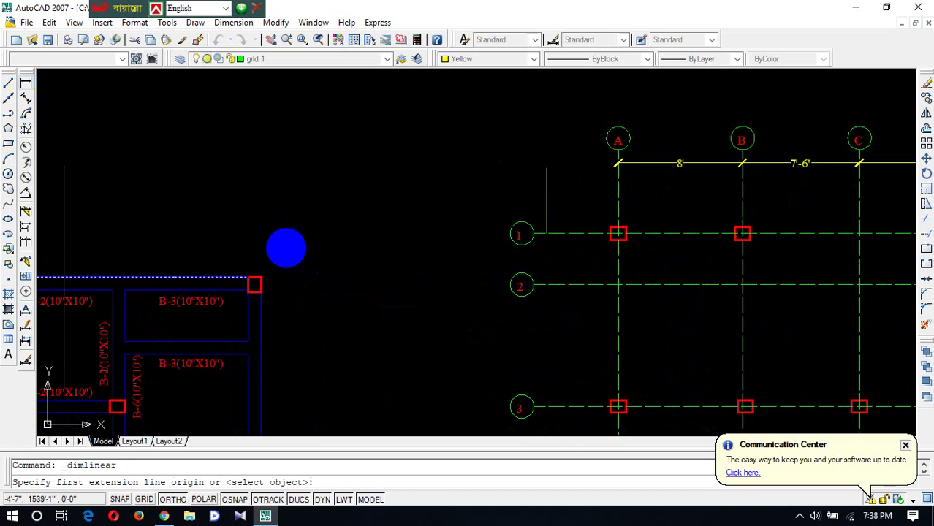
left_click(545, 233)
left_click(545, 285)
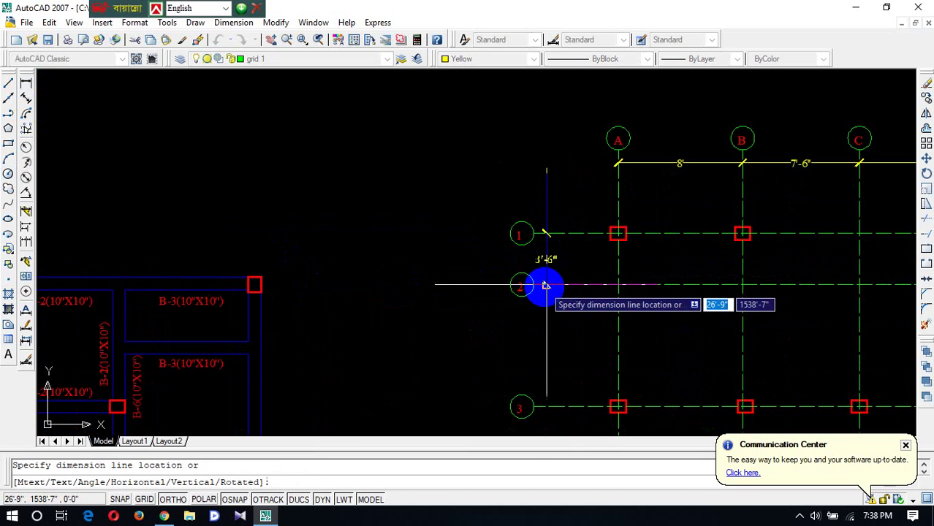
left_click(545, 285)
Continue the left dimension chain from grid line 2 to grid line 4, and from there to grid line 6.
scroll(545, 234, "down", 6)
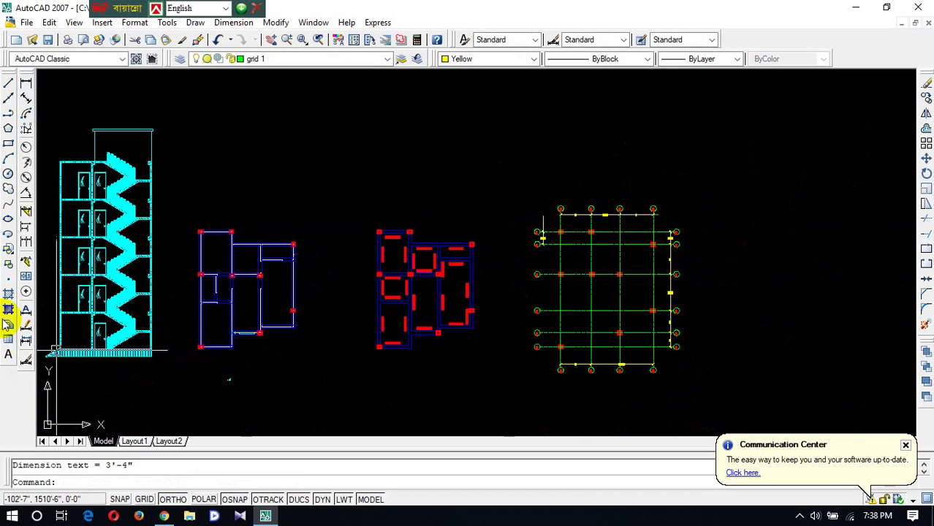
left_click(27, 254)
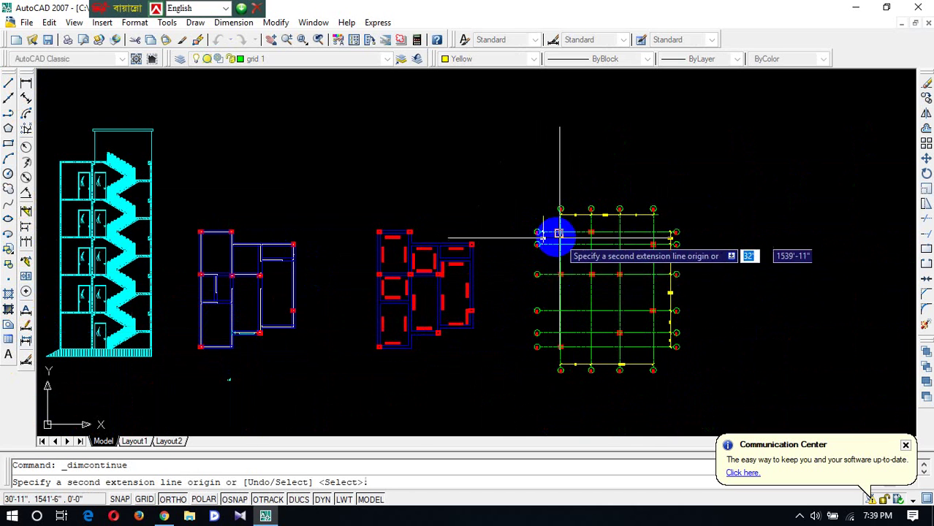
scroll(557, 236, "up", 5)
scroll(721, 254, "down", 5)
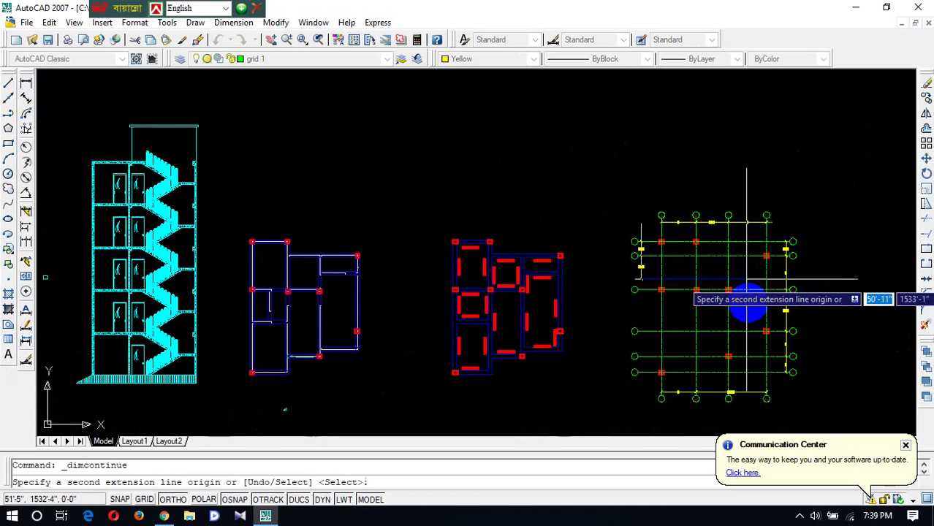
scroll(647, 332, "up", 5)
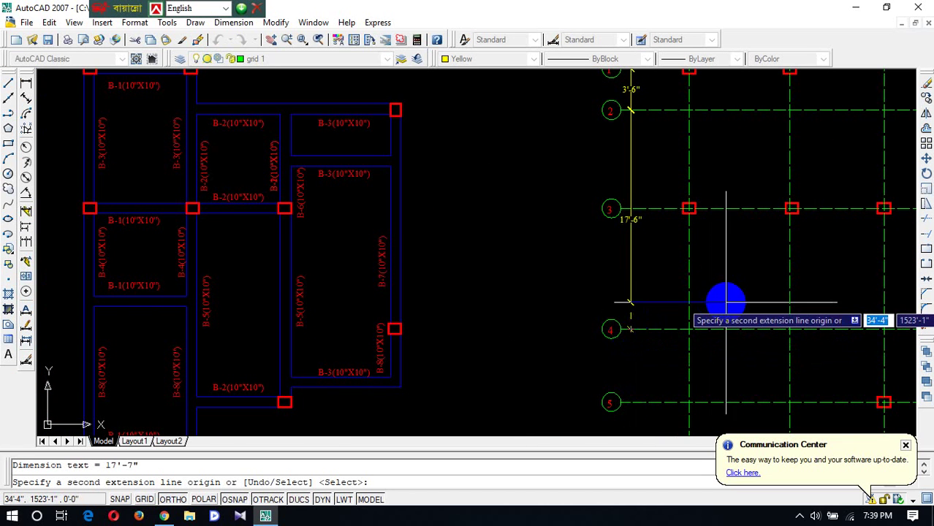
scroll(724, 305, "down", 5)
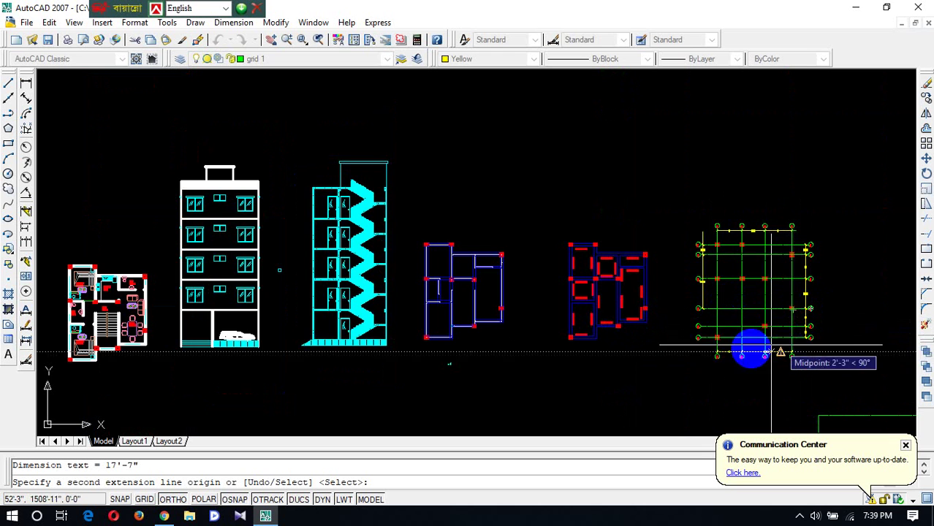
scroll(731, 346, "up", 5)
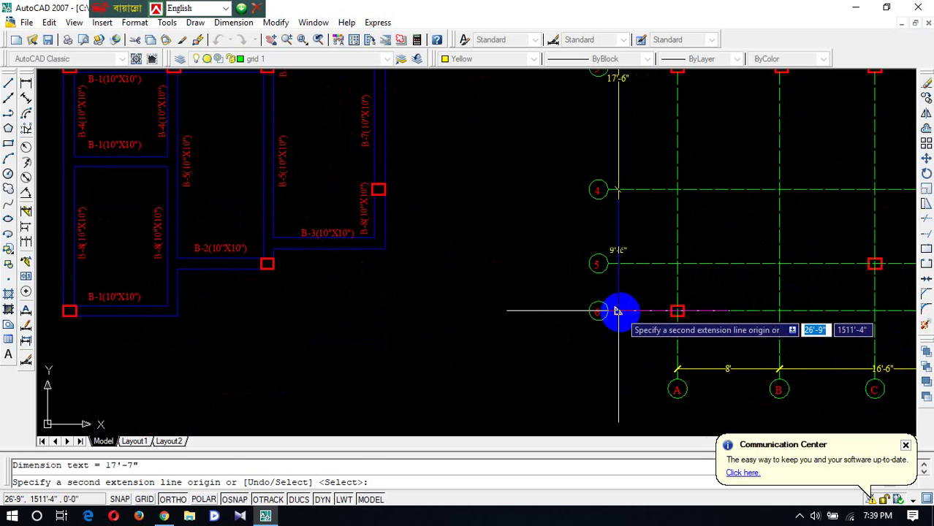
key("Return")
scroll(658, 306, "down", 5)
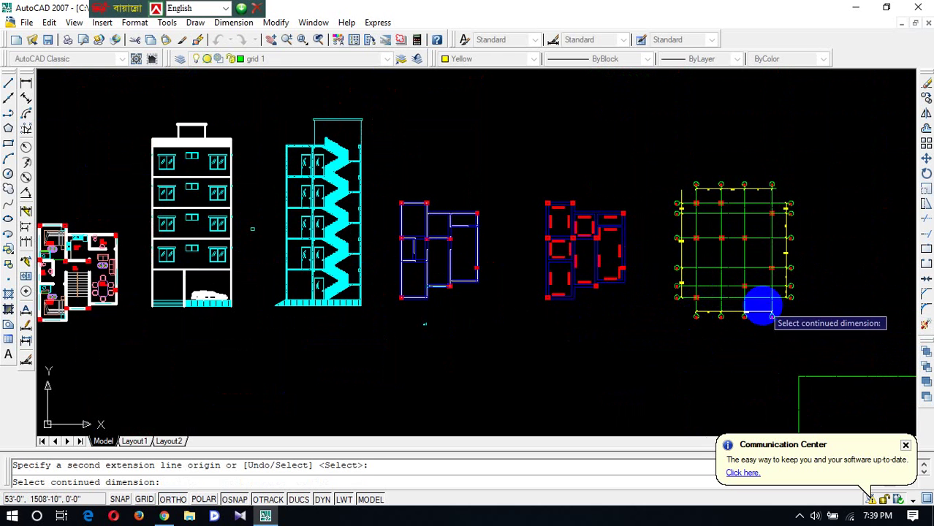
key("Escape")
key("Escape")
Delete the short vertical reference line above grid line 1 at the left dimension chain.
scroll(688, 230, "up", 5)
scroll(635, 235, "down", 5)
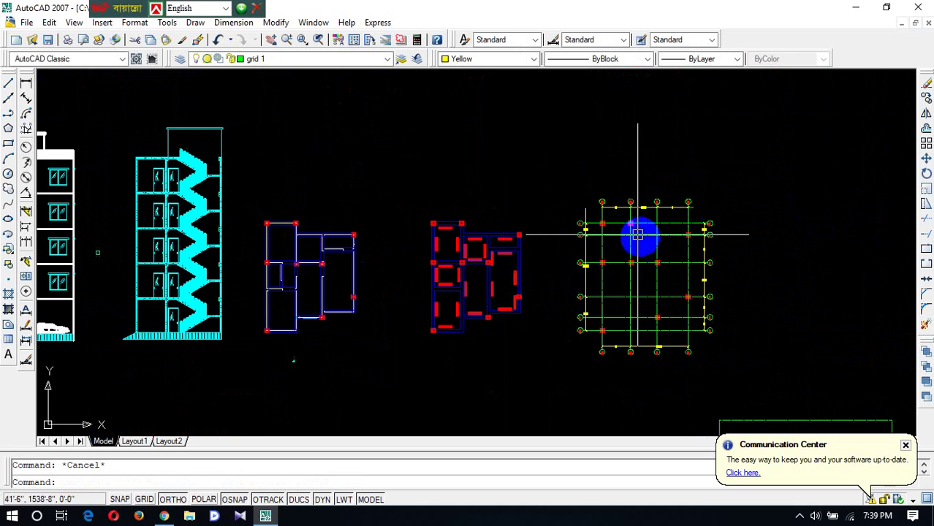
scroll(714, 266, "up", 5)
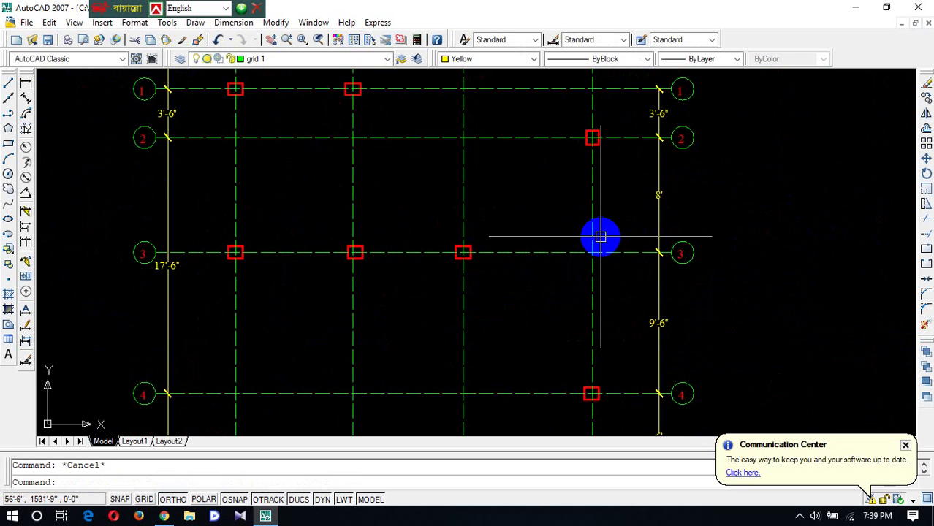
scroll(689, 111, "down", 5)
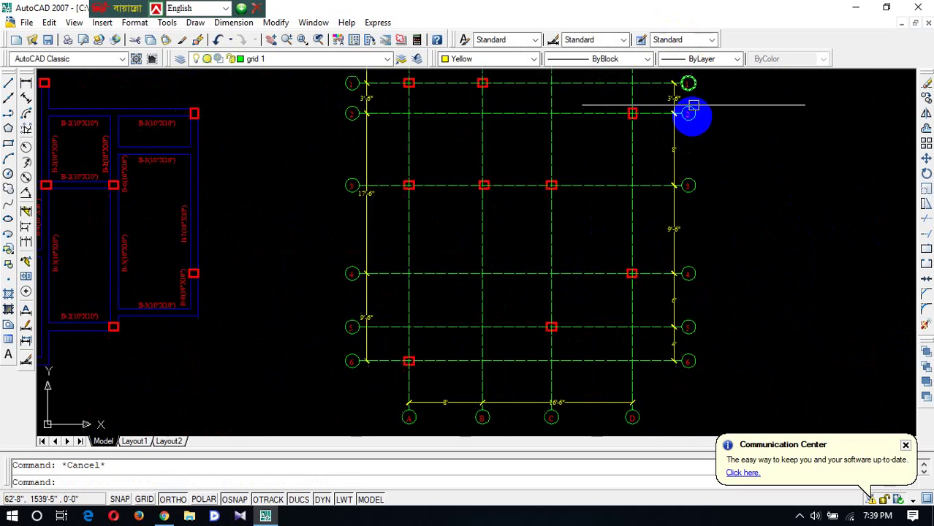
scroll(696, 92, "up", 4)
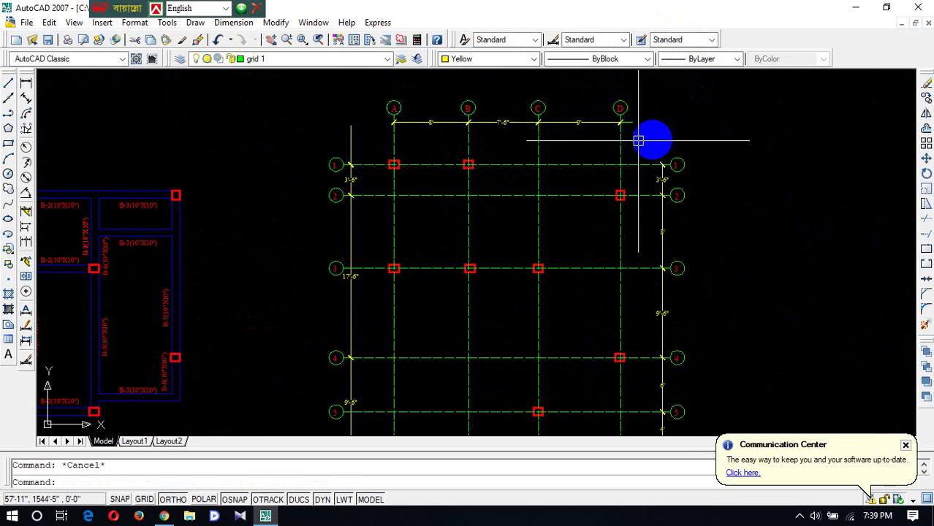
left_click(331, 141)
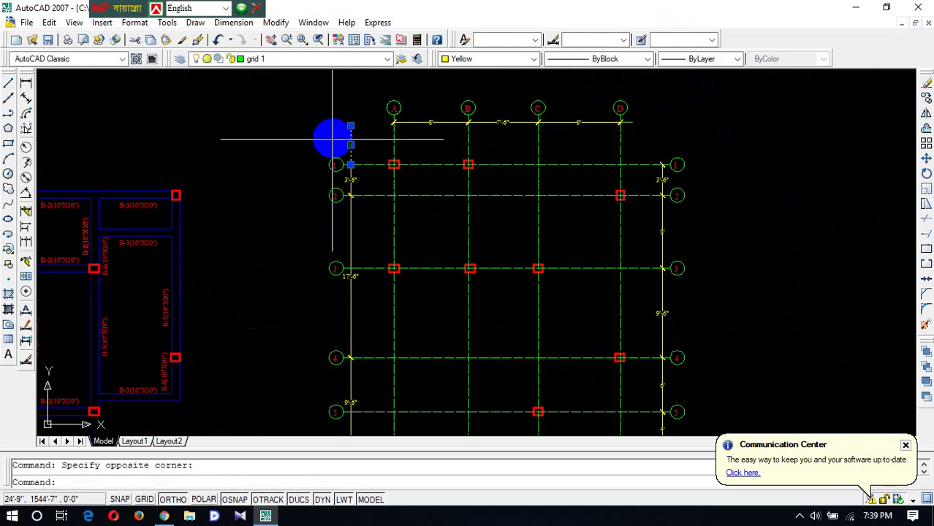
key("Delete")
scroll(413, 137, "down", 5)
scroll(428, 202, "up", 5)
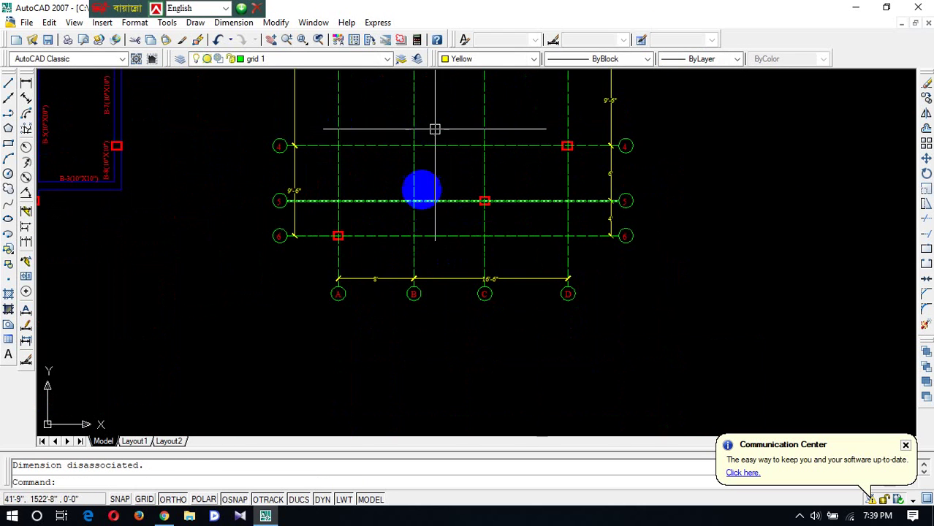
scroll(435, 130, "down", 5)
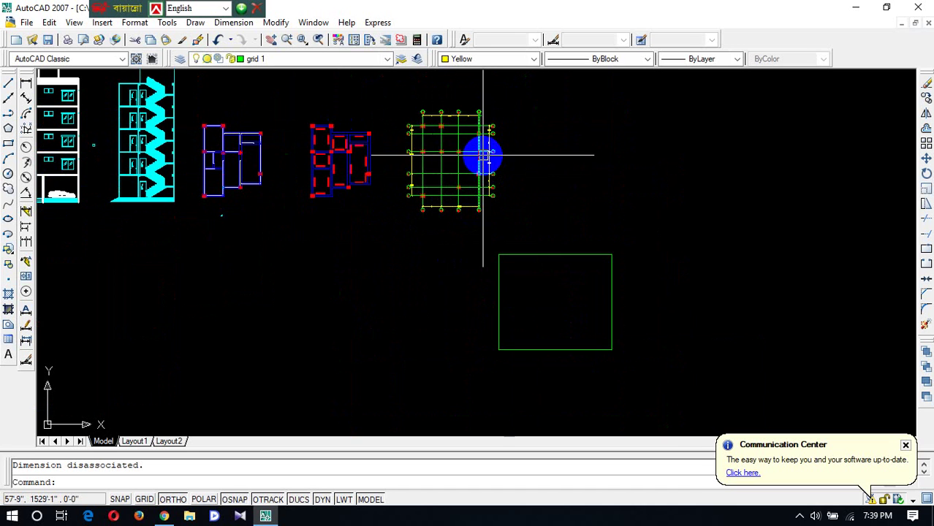